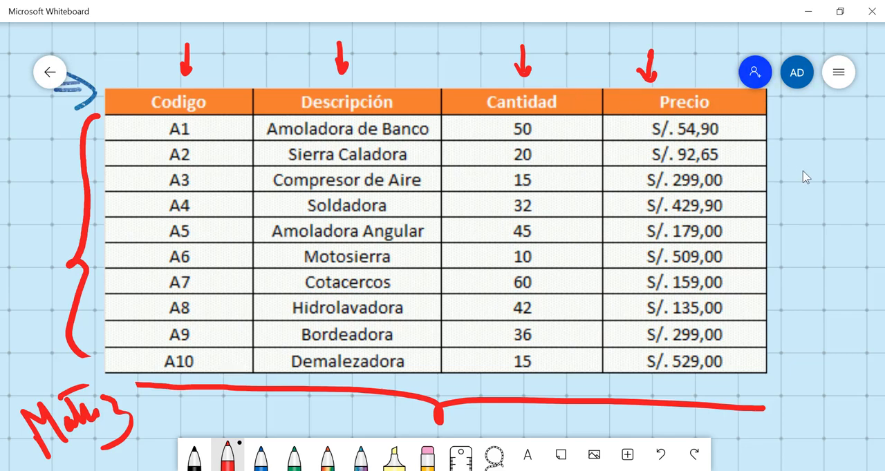
- Examine the product table on the whiteboard and the text box summarizing the BUSCARV, BUSCARH, INDICE and COINCIDIR functions
scroll(802, 171, "down", 3, "ctrl")
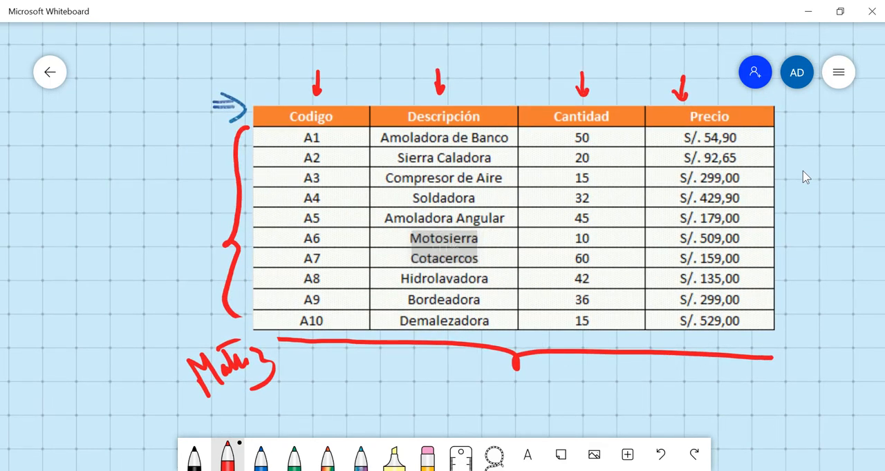
left_click_drag(802, 171, 722, 216)
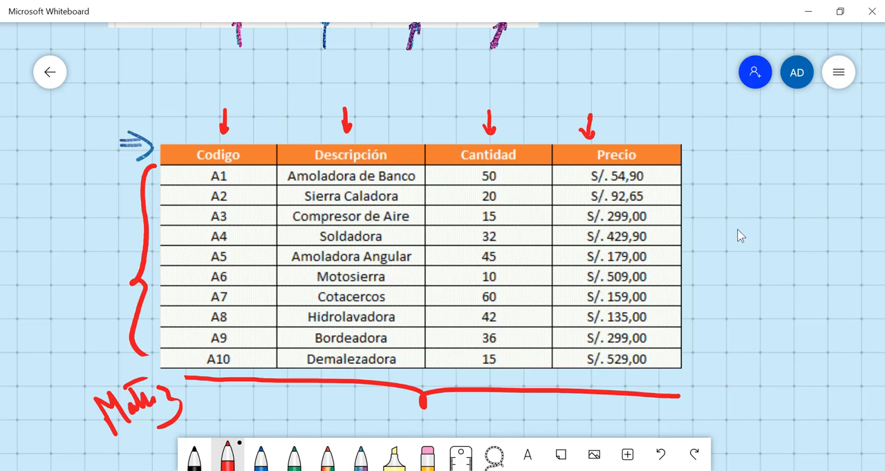
left_click_drag(786, 247, 747, 217)
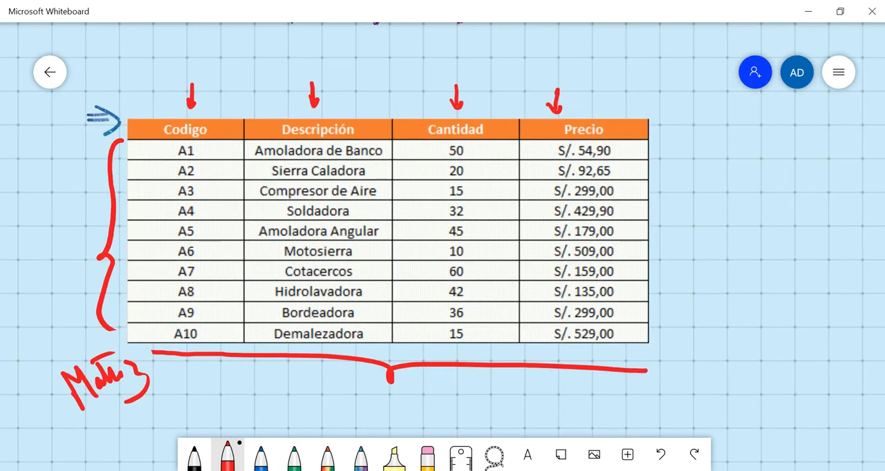
key("alt+Tab")
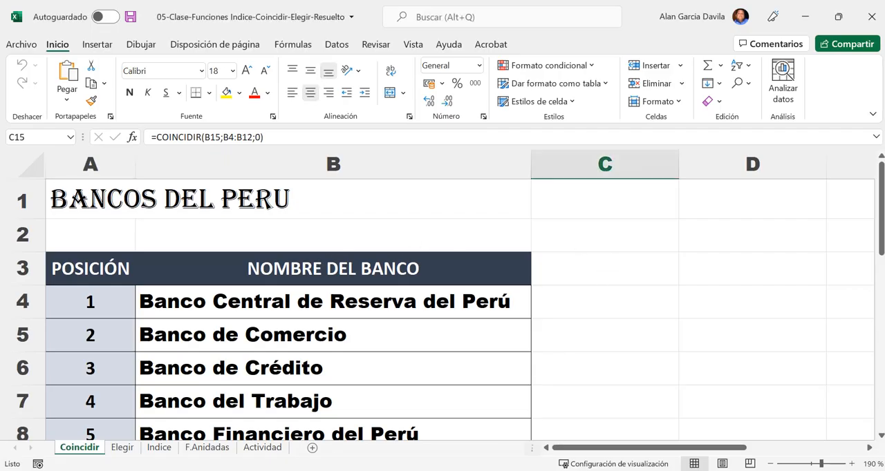
key("alt+Tab")
scroll(715, 183, "up", 5)
scroll(598, 379, "up", 5)
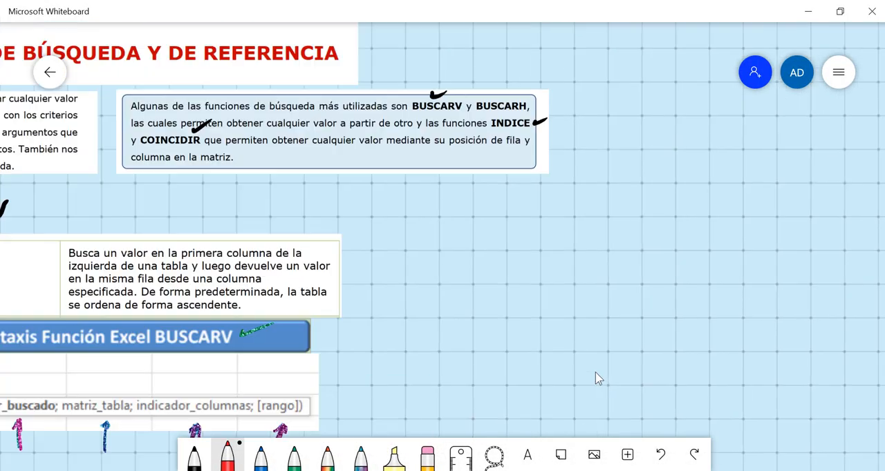
scroll(637, 220, "up", 4)
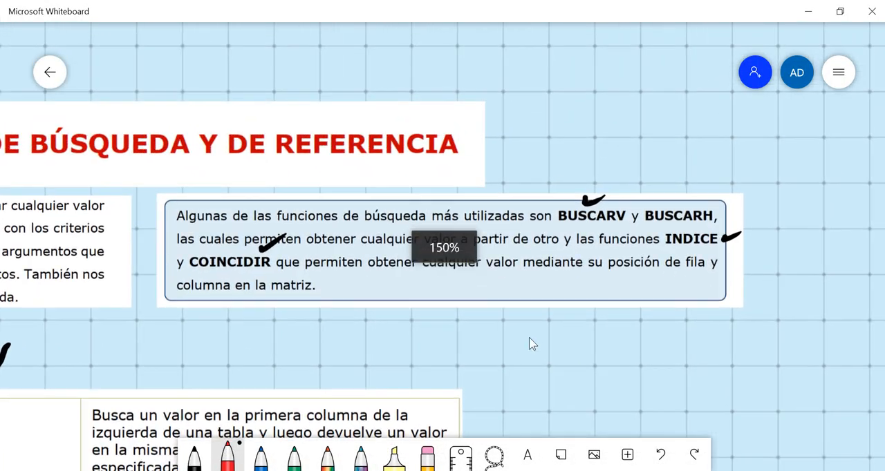
scroll(531, 343, "up", 2)
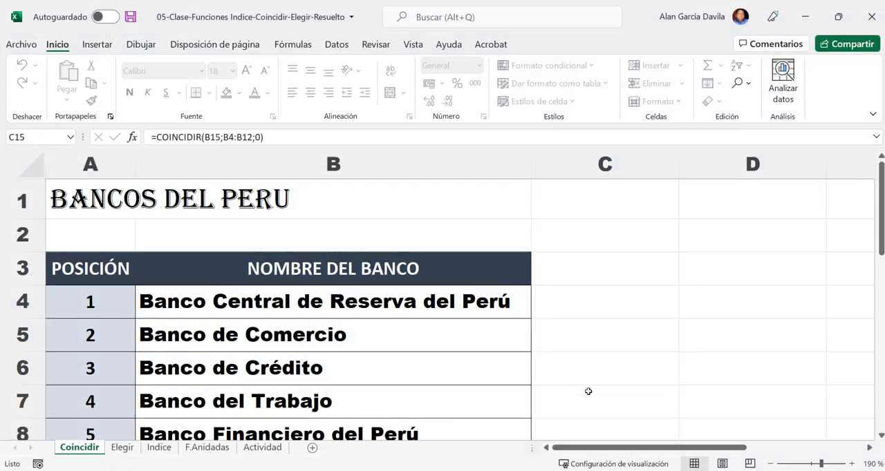
- Collapse the ribbon in the Excel workbook and select the bank table A3:B12 on the Coincidir sheet
scroll(574, 341, "down", 3)
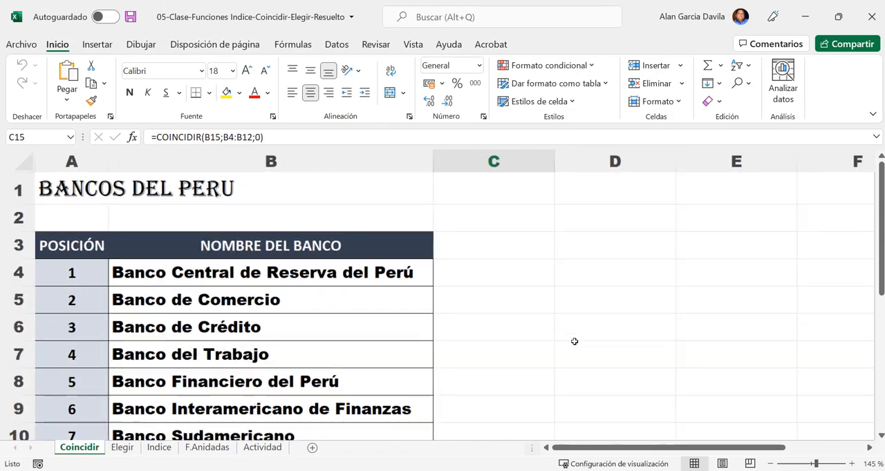
double_click(52, 44)
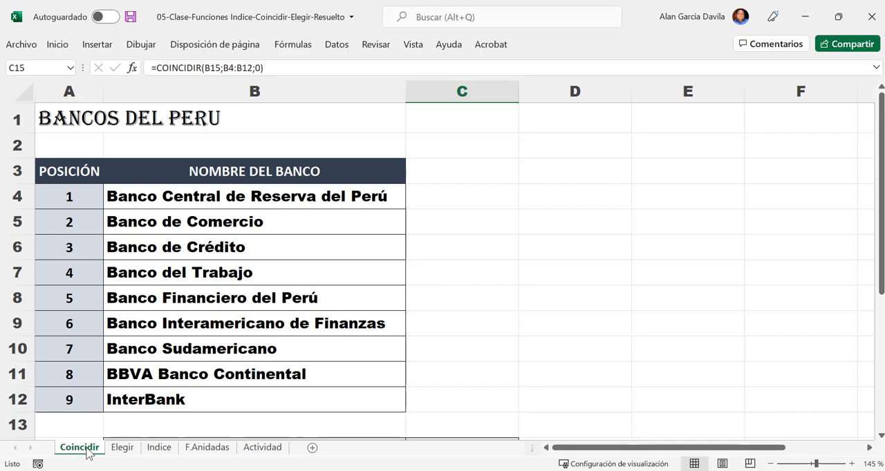
left_click(142, 206)
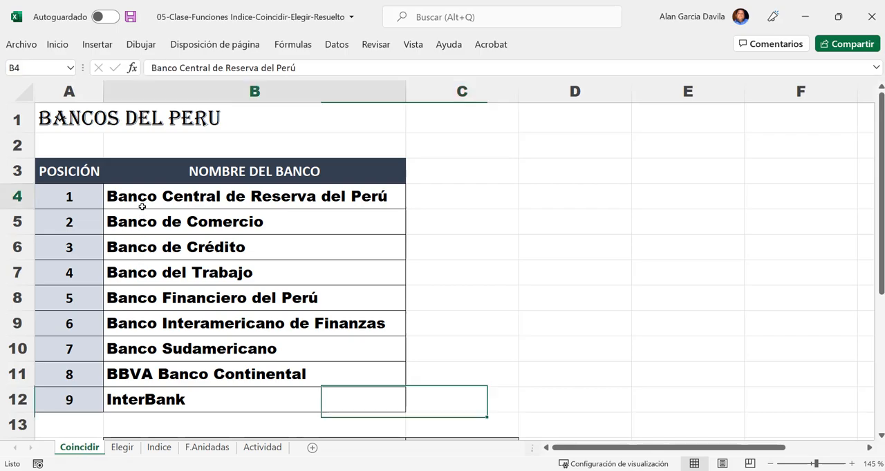
left_click_drag(69, 170, 284, 400)
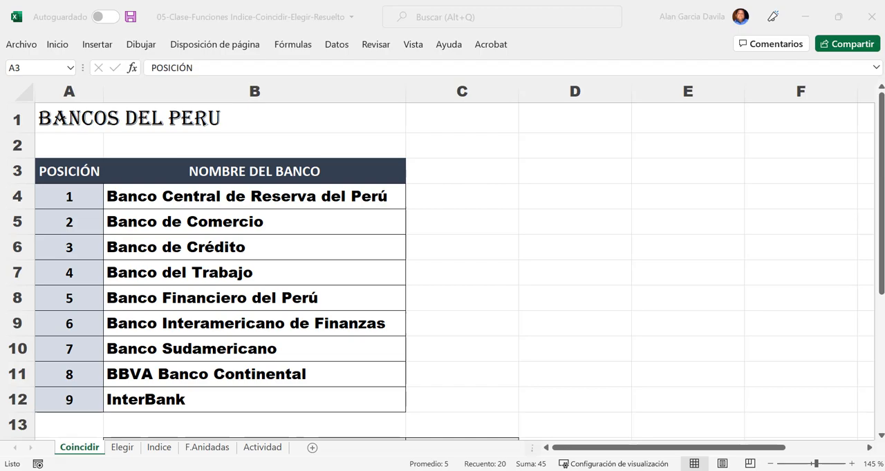
- Highlight the bank table A3:B12, followed by its rows 4 through 8 one at a time
left_click(335, 187)
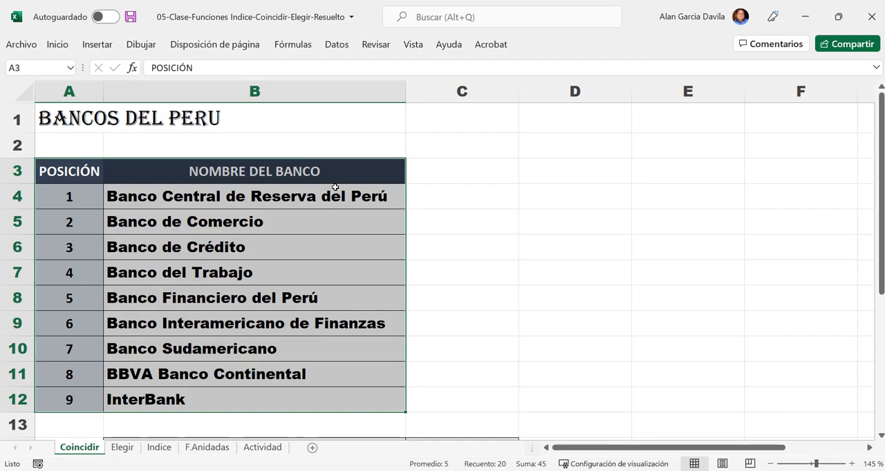
left_click_drag(80, 176, 205, 389)
left_click(18, 197)
left_click_drag(19, 218, 20, 218)
left_click(20, 247)
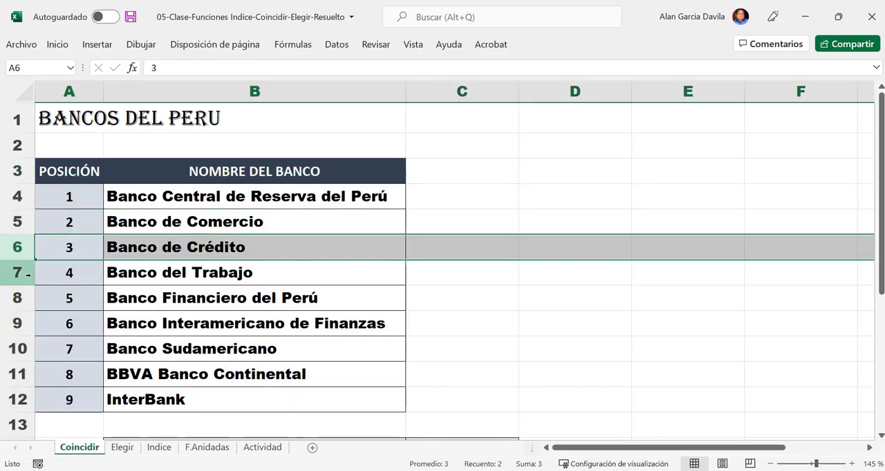
left_click(28, 275)
left_click(27, 298)
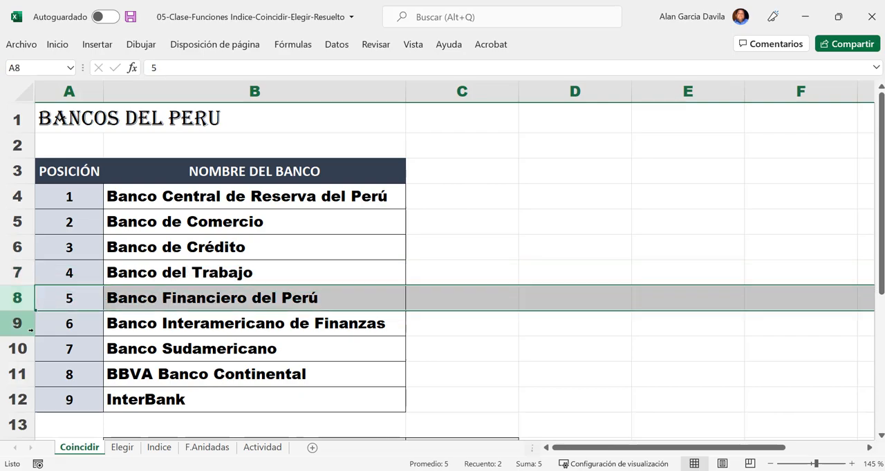
- Zoom the sheet out to 110% and review the bank name and position lookup cells together with the bank list A4:B12
left_click(770, 464)
left_click(770, 464)
left_click(771, 463)
left_click(770, 463)
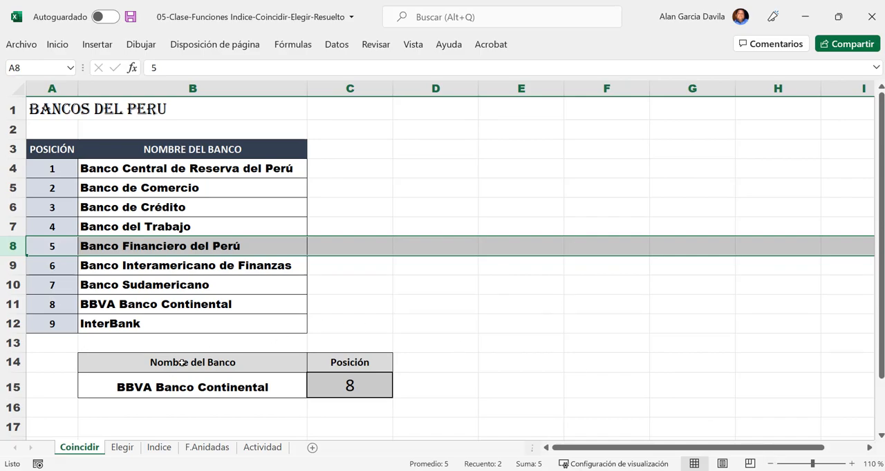
left_click(166, 368)
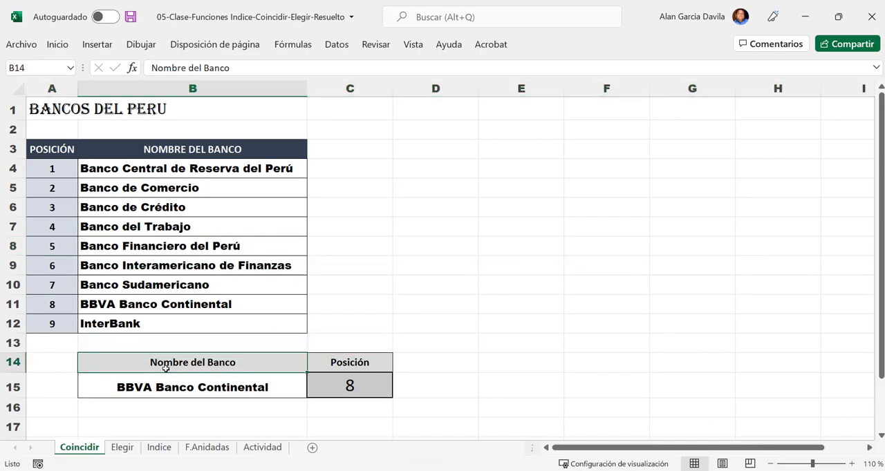
left_click_drag(173, 365, 286, 379)
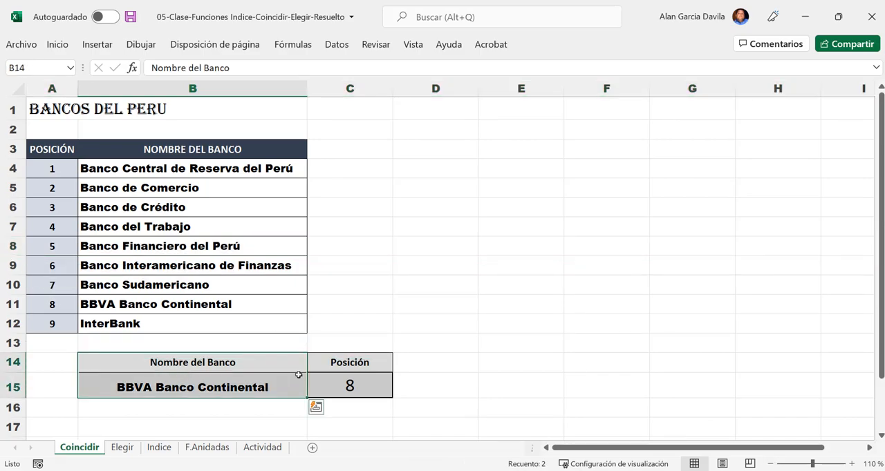
left_click(350, 355)
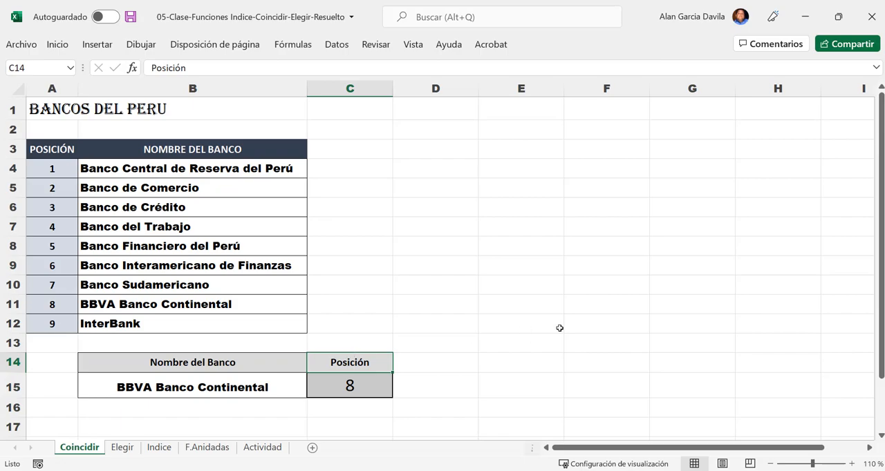
left_click(214, 388)
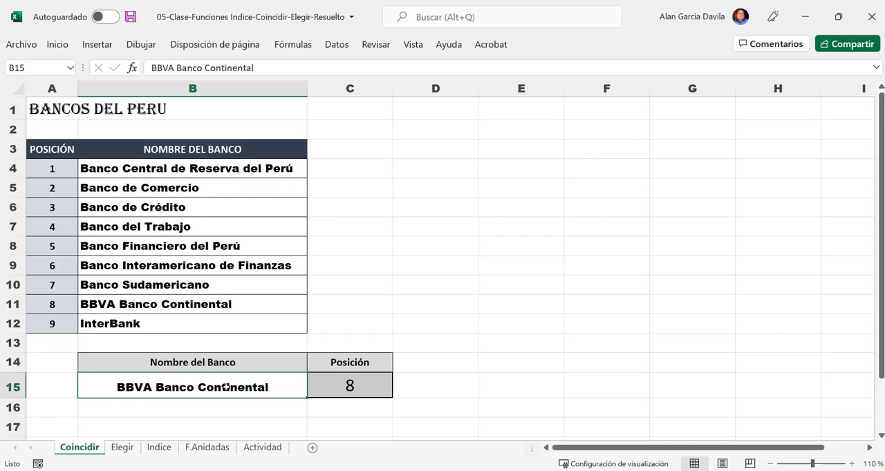
left_click_drag(61, 171, 205, 317)
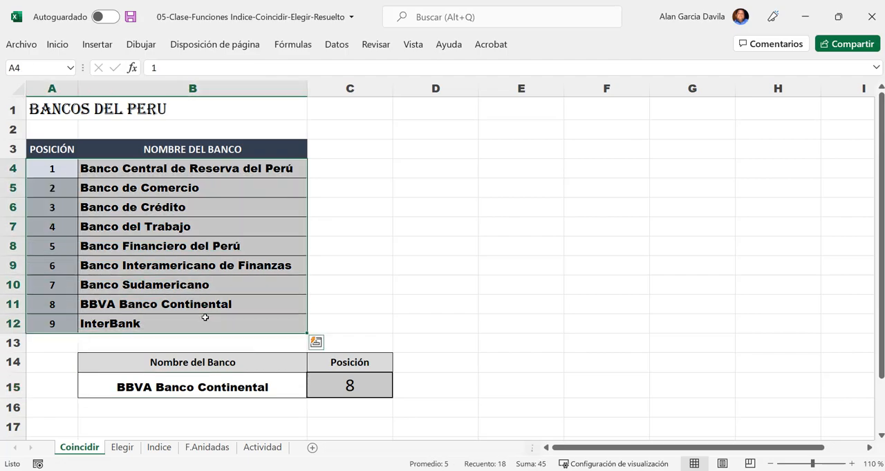
- Inspect the COINCIDIR formula in C15 and its valor_buscado argument, leaving the formula unedited
left_click(373, 391)
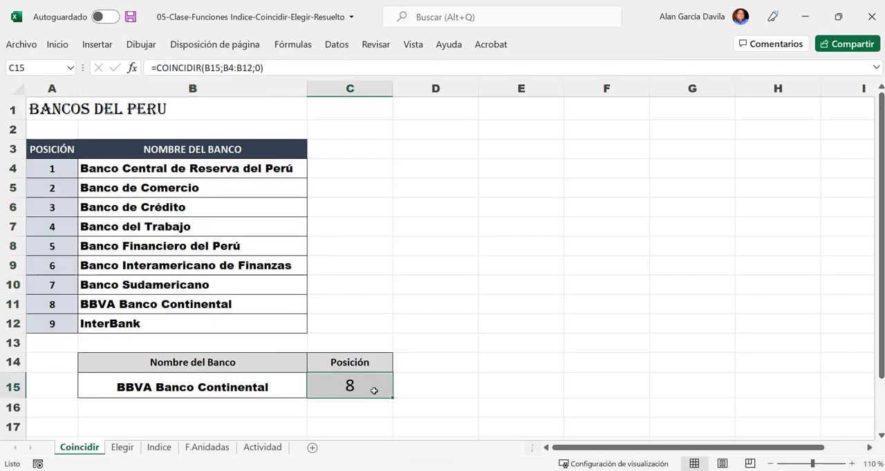
key("F2")
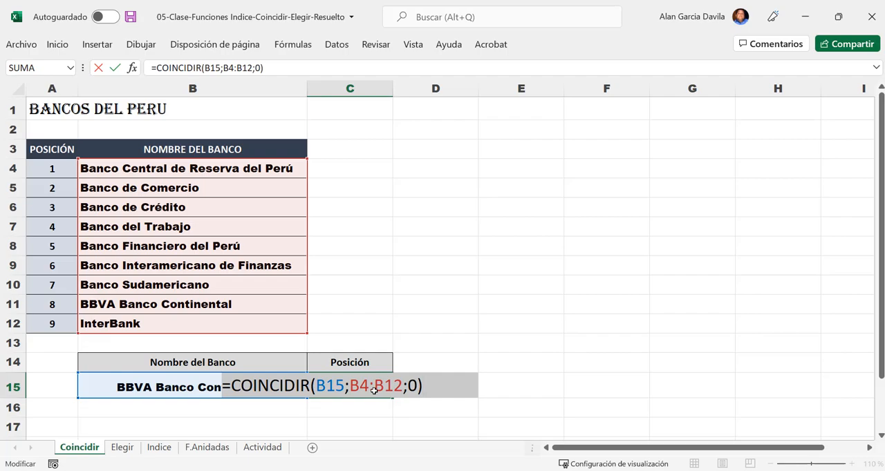
left_click(310, 385)
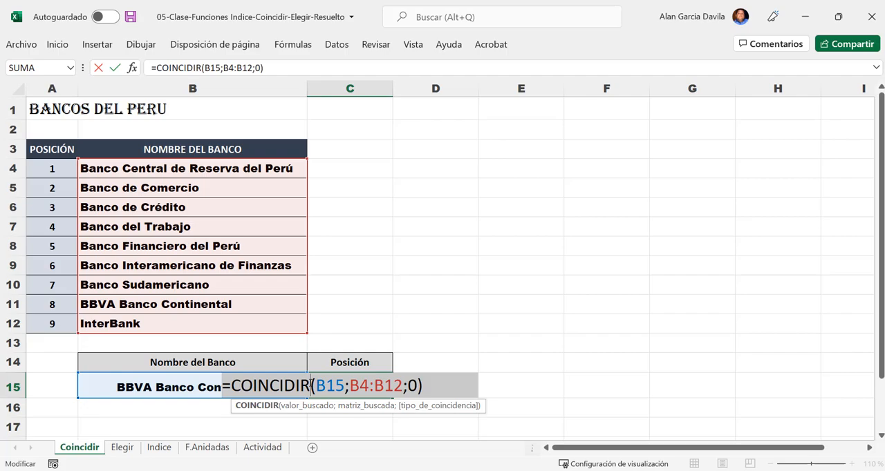
left_click(323, 387)
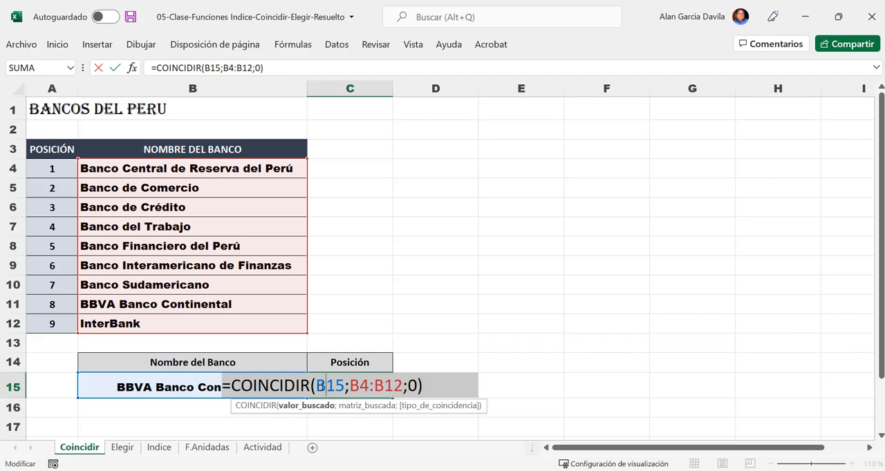
left_click(389, 306)
key("Escape")
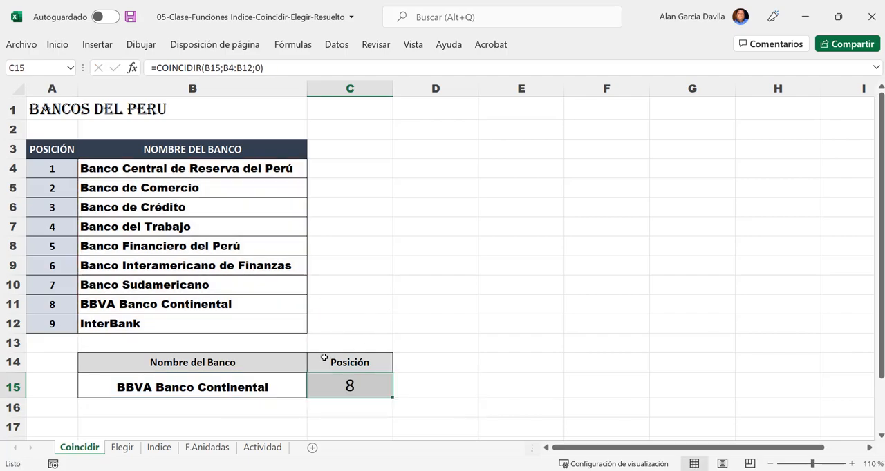
- Enlarge the lookup area to 190%, inspect the B15 argument in the C15 formula, and select the cell it references
scroll(275, 413, "up", 6, "ctrl")
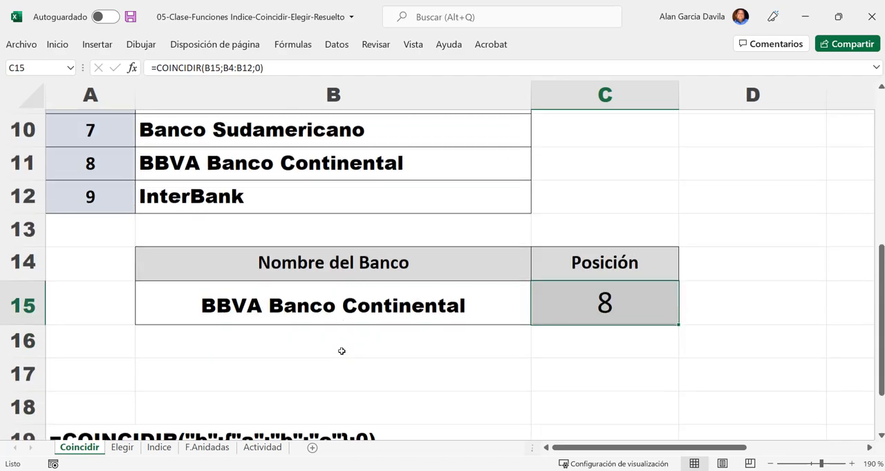
scroll(642, 414, "up", 1)
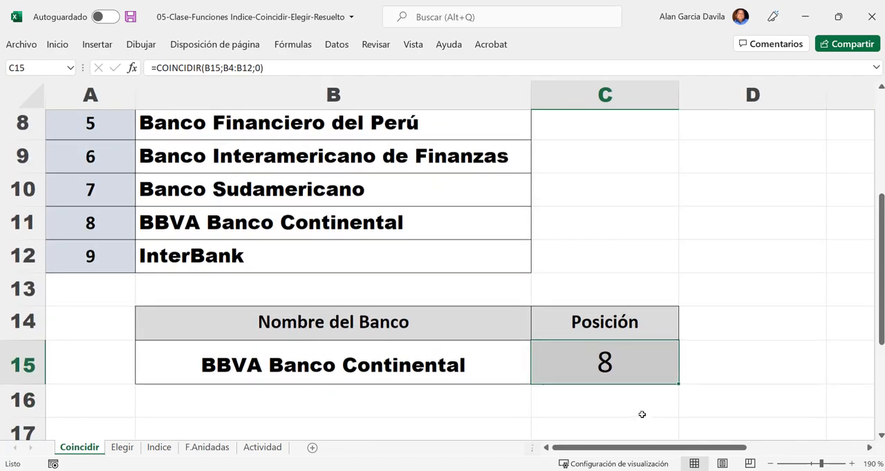
left_click_drag(727, 449, 767, 456)
scroll(629, 373, "down", 1)
double_click(539, 303)
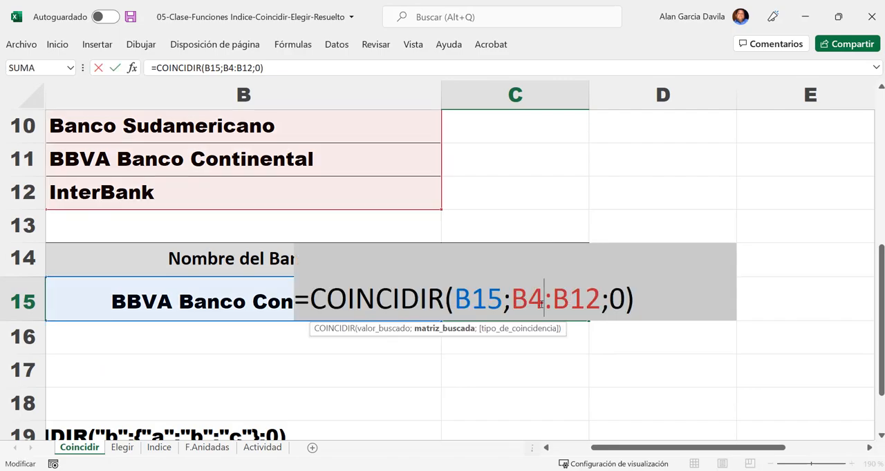
left_click_drag(457, 306, 497, 300)
left_click(454, 306)
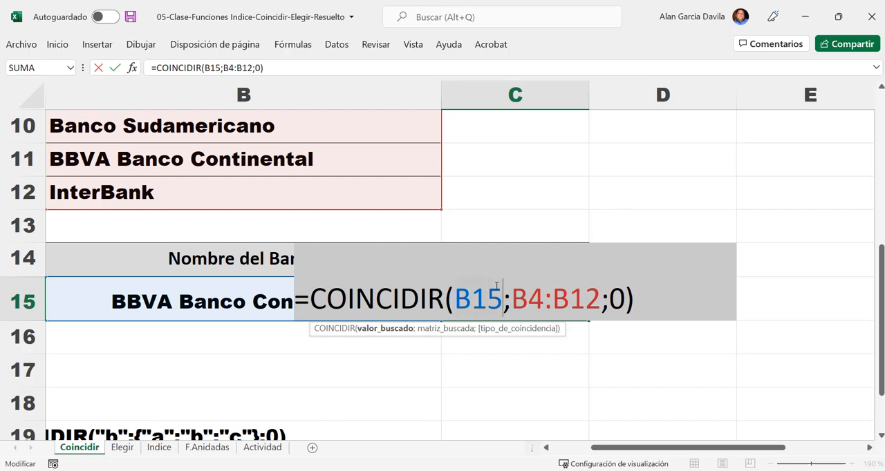
left_click(463, 302)
key("ctrl+Return")
left_click(320, 306)
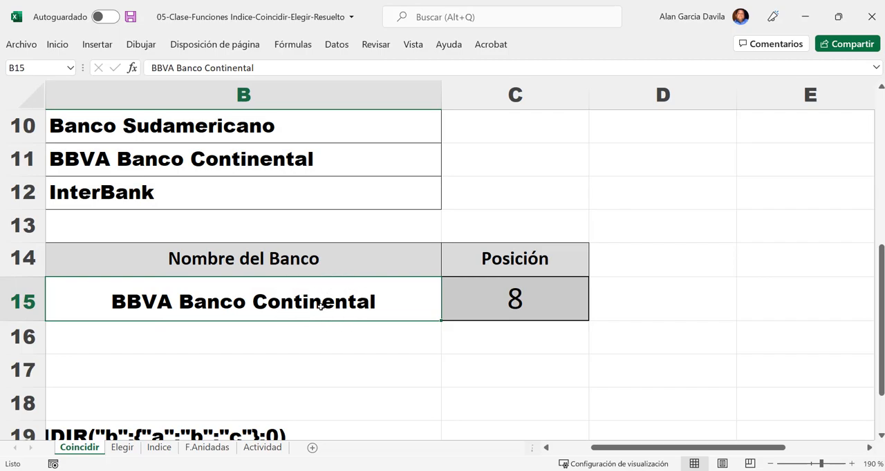
- Reopen the formula in C15 and inspect its matriz_buscada argument B4:B12, keeping the formula as it is
double_click(504, 297)
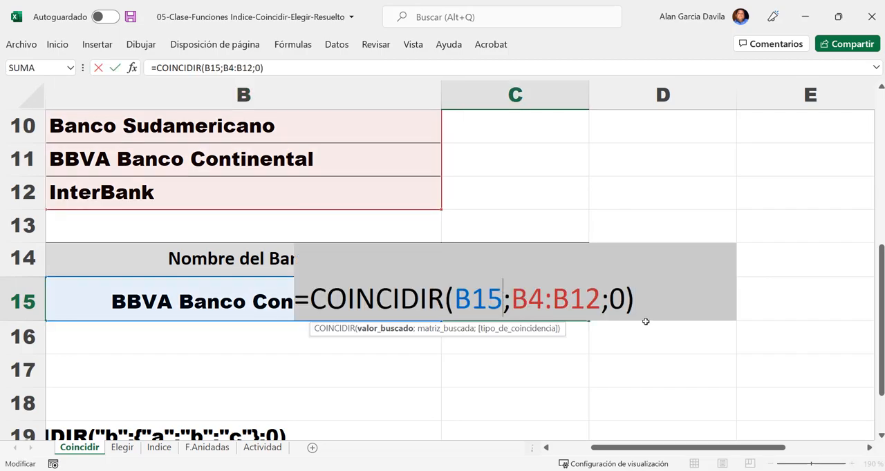
left_click(517, 302)
key("Right")
key("Right")
left_click_drag(550, 302, 512, 298)
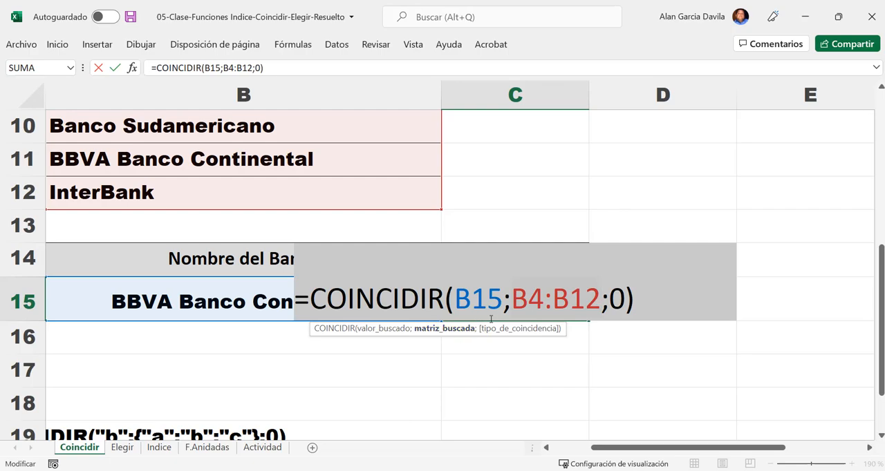
left_click(511, 301)
key("ctrl+Return")
- Select the bank names in B4:B12, the range that the COINCIDIR formula searches
scroll(267, 253, "down", 3, "ctrl")
scroll(239, 247, "up", 3)
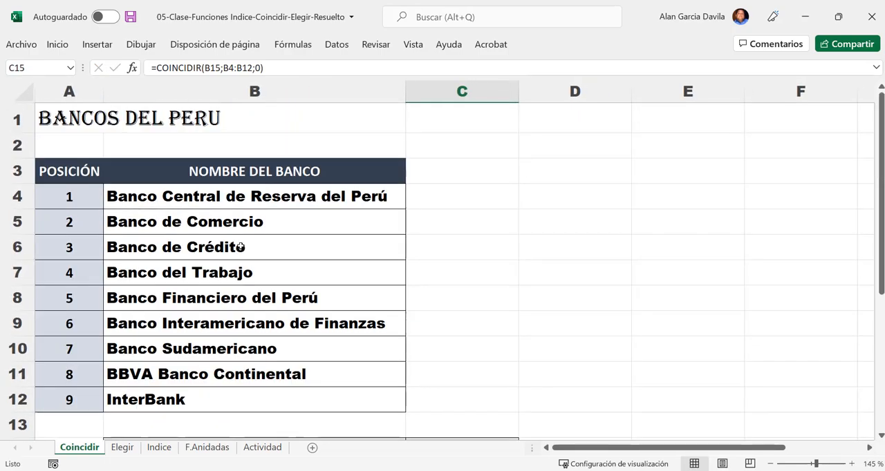
left_click(224, 202)
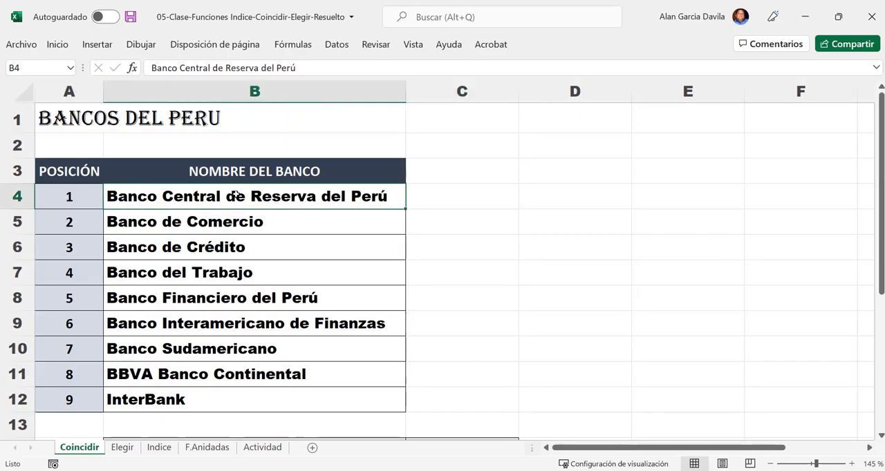
left_click_drag(235, 196, 236, 395)
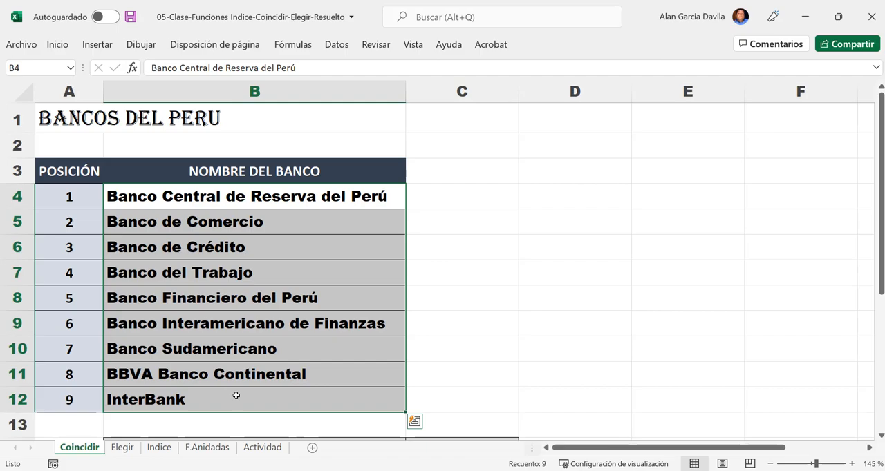
- Inspect the tipo_de_coincidencia argument 0 in the C15 COINCIDIR formula, keeping the formula unedited
scroll(436, 348, "down", 3)
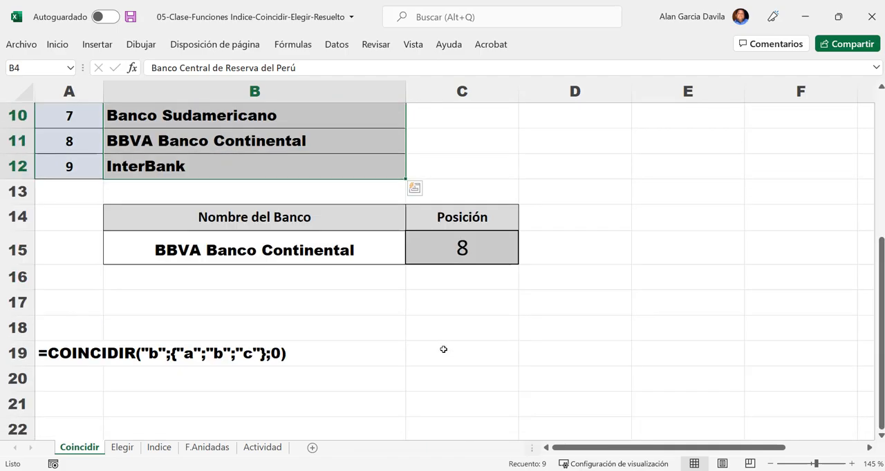
double_click(483, 247)
left_click(535, 247)
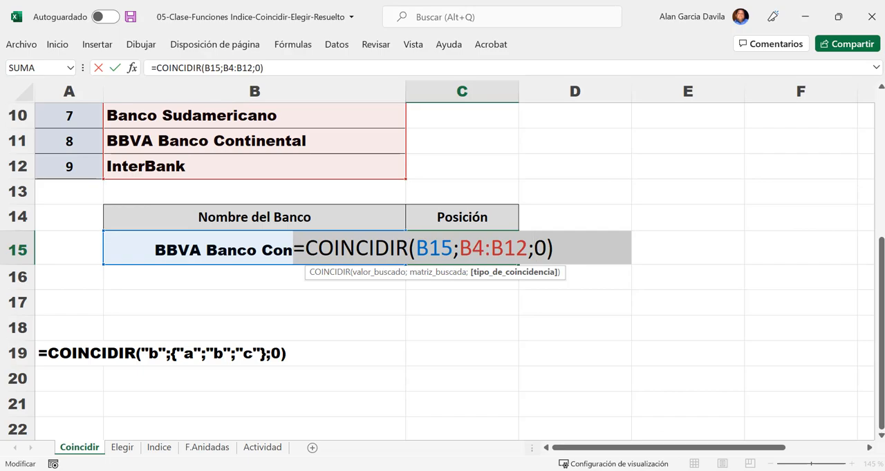
key("alt+Tab")
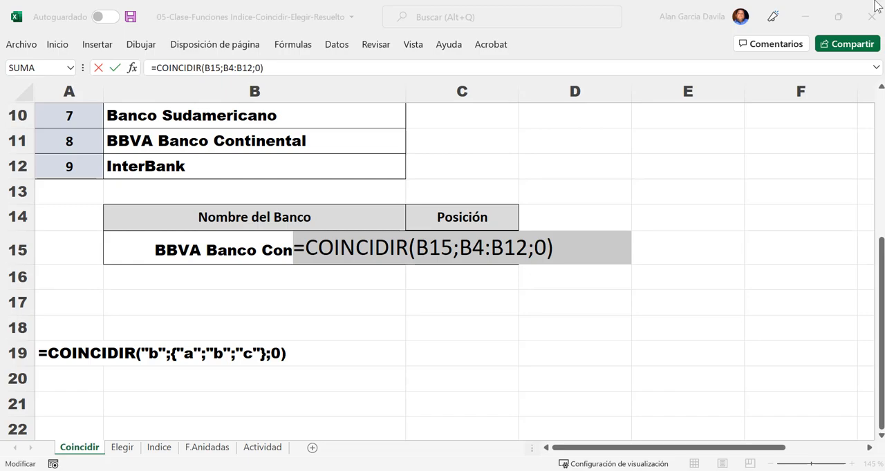
left_click(547, 250)
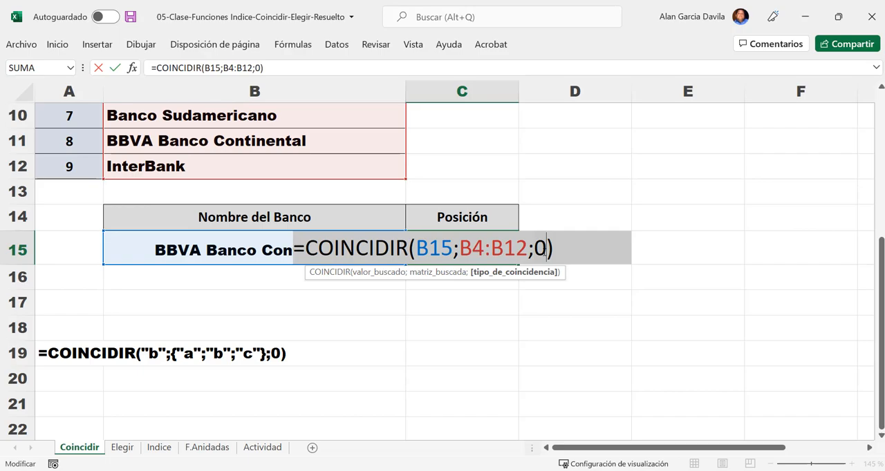
key("Return")
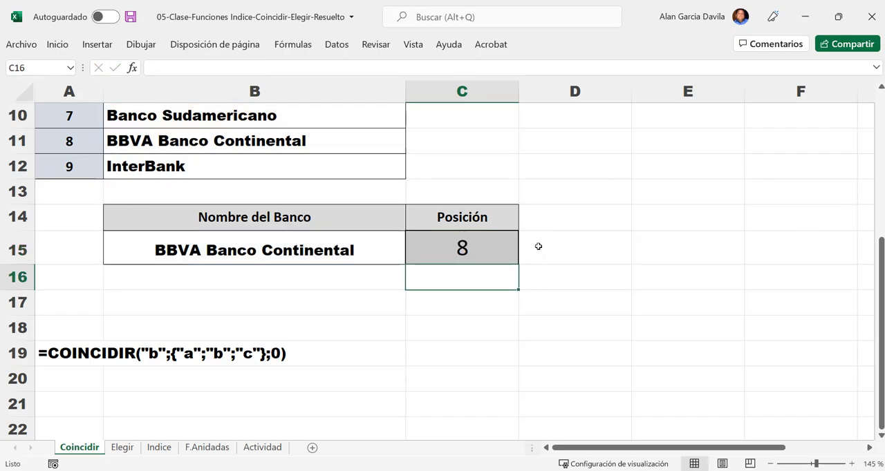
key("Up")
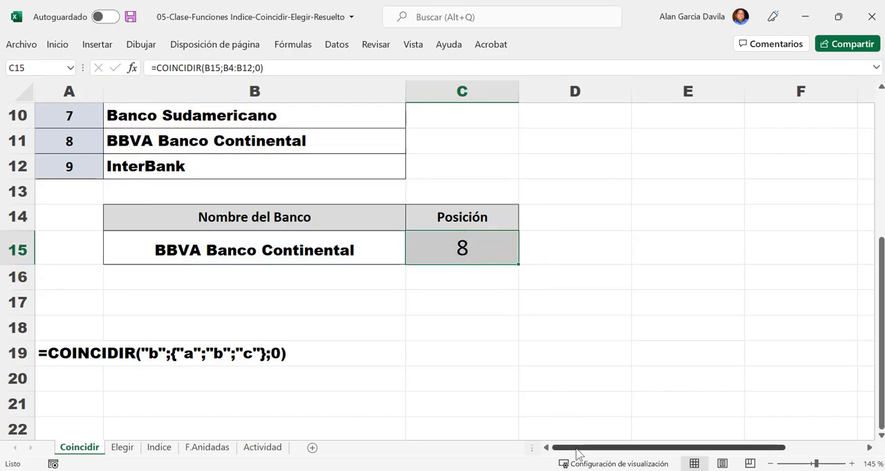
- Review the ranges referenced by the C15 formula without editing it, and select the searched bank names in B4:B12
scroll(233, 327, "up", 1)
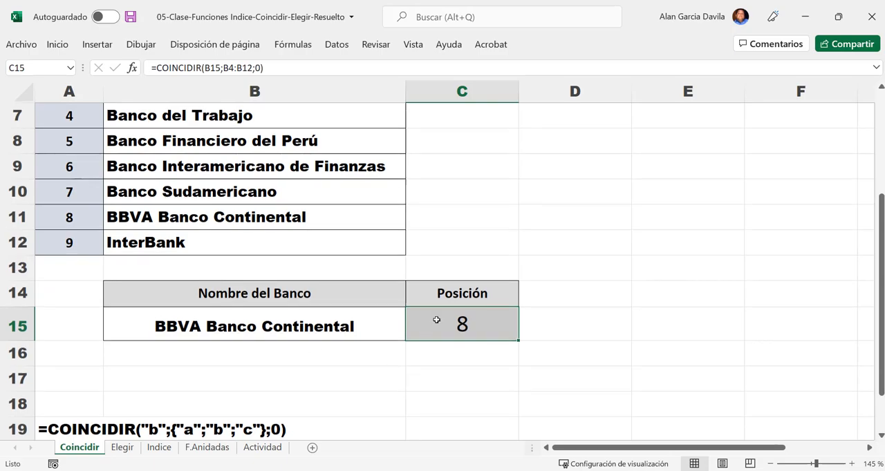
double_click(439, 320)
scroll(532, 338, "up", 1)
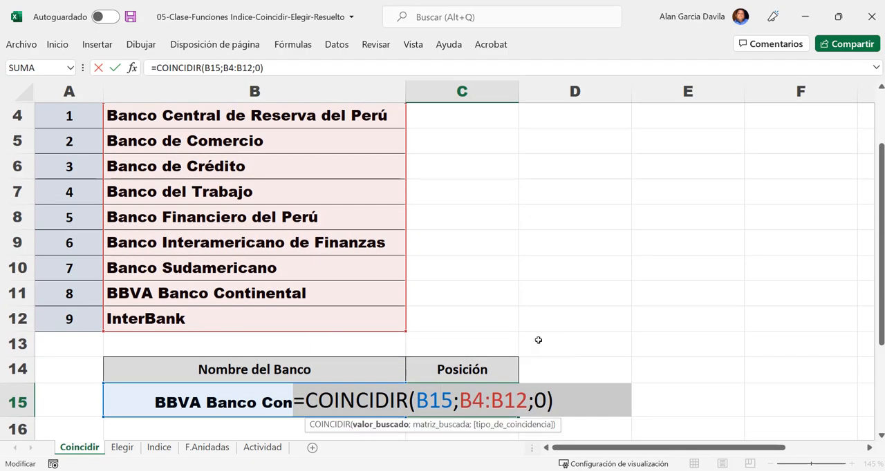
key("Escape")
scroll(161, 161, "up", 1)
left_click_drag(169, 198, 181, 396)
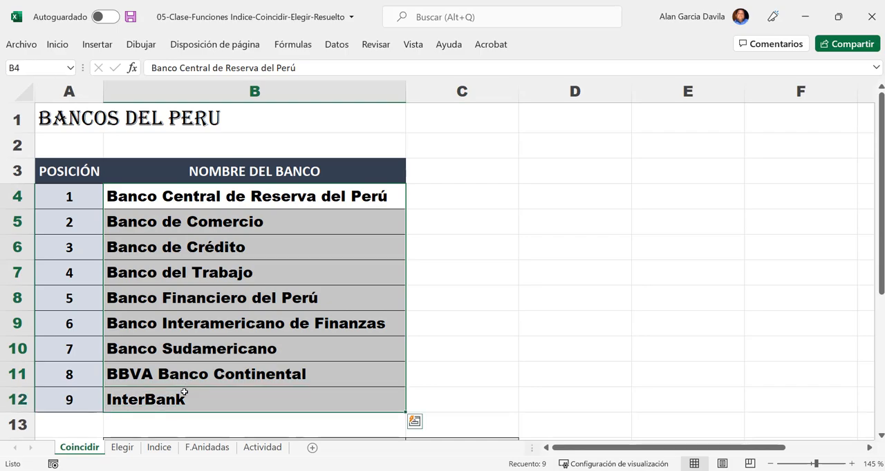
- Go through the bank names one by one from B4 to B12 to follow their positions in the list
left_click(192, 197)
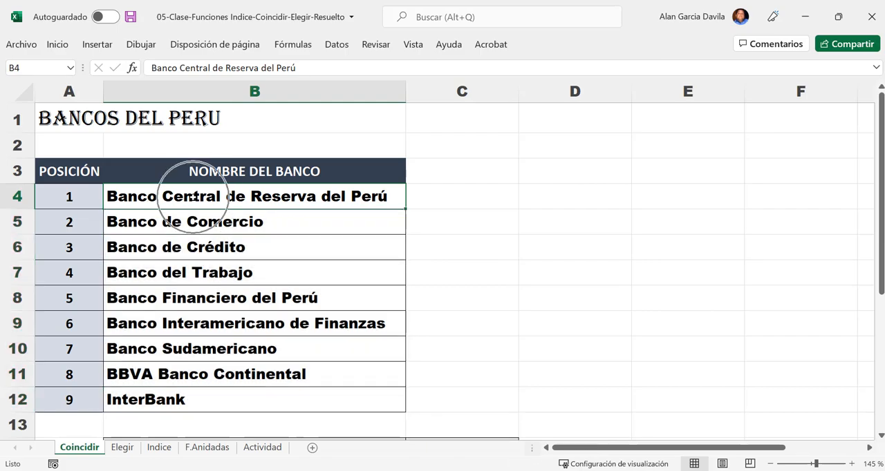
left_click(190, 225)
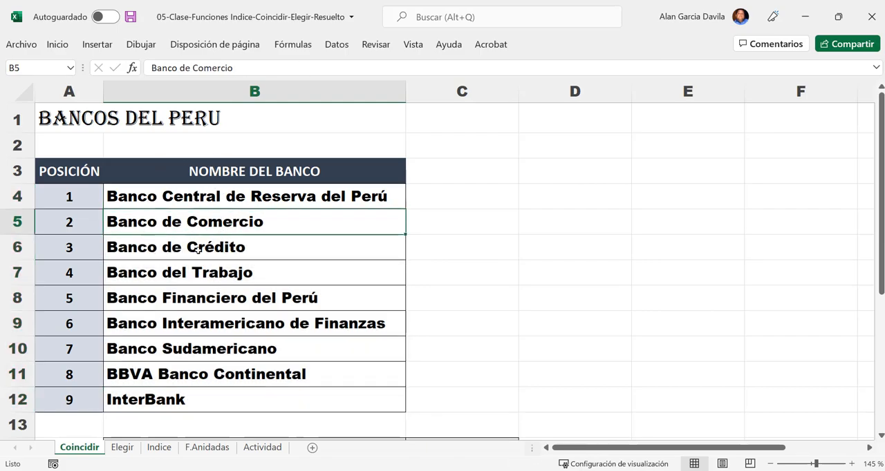
left_click(196, 249)
left_click(197, 273)
left_click(213, 298)
left_click(214, 323)
left_click(213, 349)
left_click(205, 375)
left_click(203, 407)
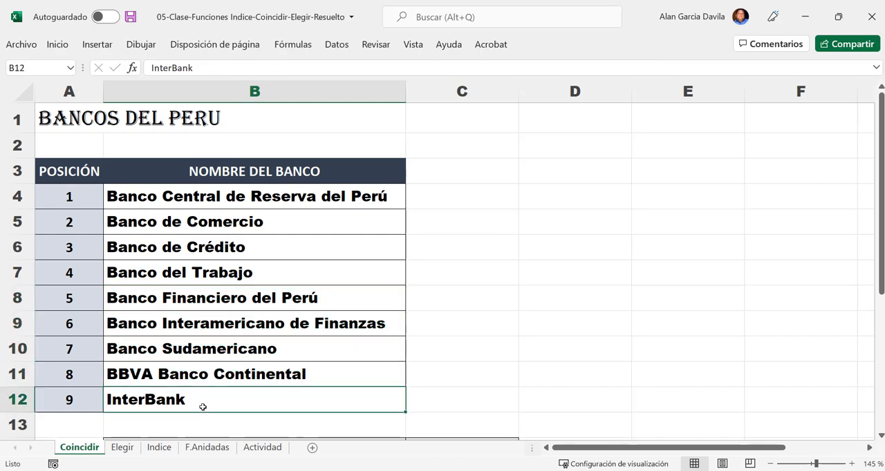
- Compare the lookup value in B15 with the bank list in B4:B12 and the position returned in C15
scroll(239, 404, "down", 1)
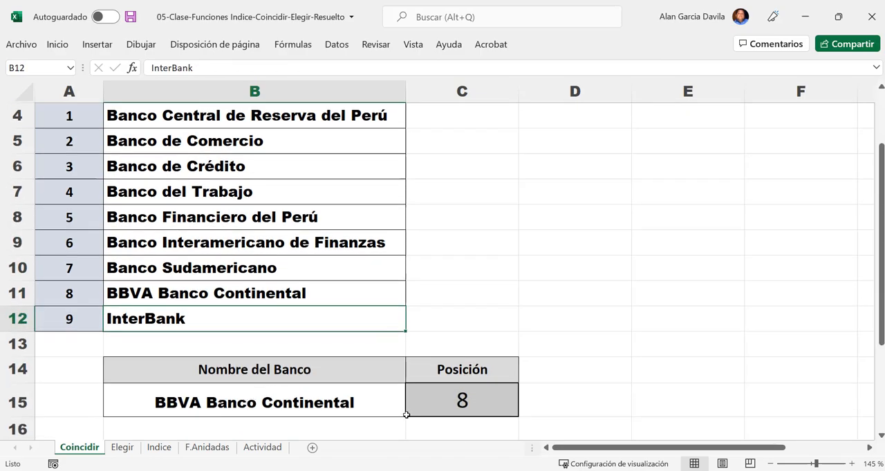
left_click(346, 397)
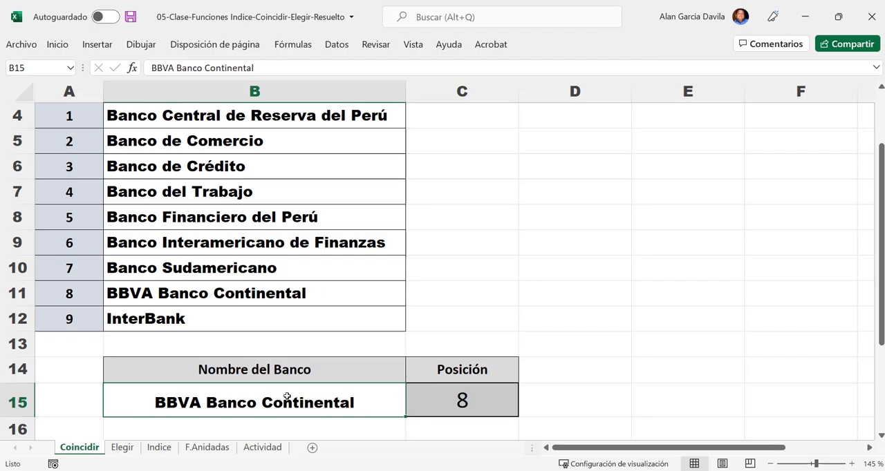
scroll(280, 342, "up", 1)
left_click_drag(270, 195, 235, 396)
scroll(472, 346, "down", 2)
left_click(170, 331)
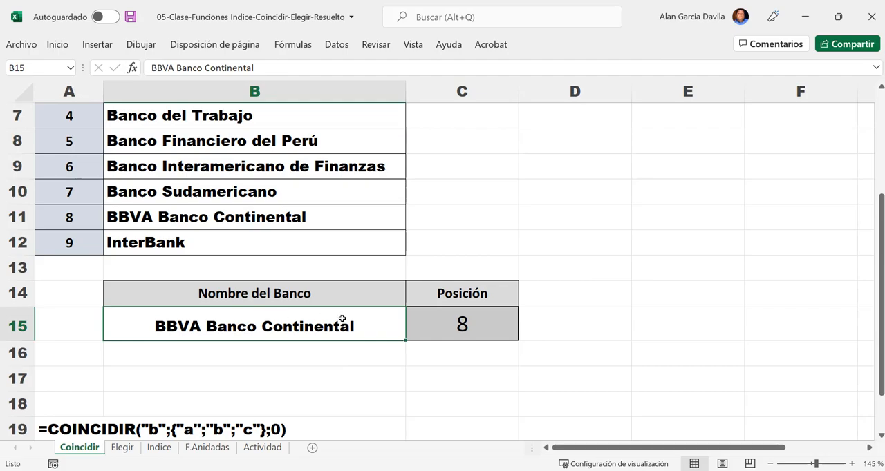
scroll(341, 318, "up", 1)
left_click_drag(188, 114, 212, 298)
left_click(510, 414)
- Replace the bank name in B15 with InterBank
left_click(331, 404)
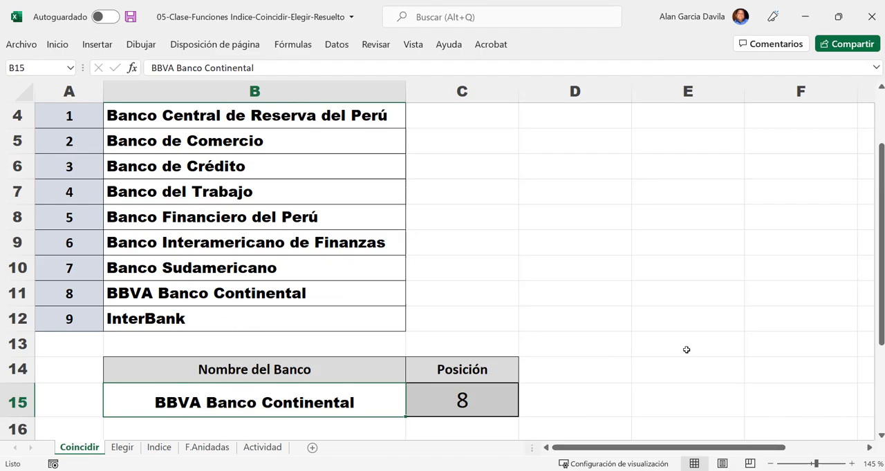
type("In")
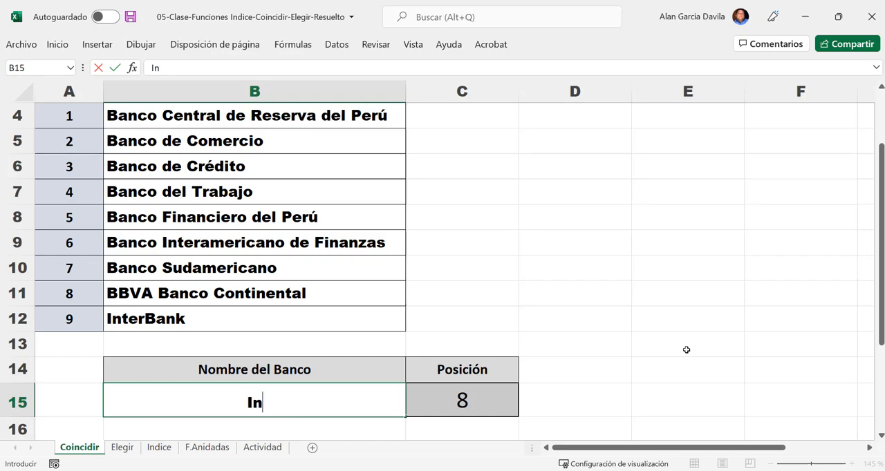
type("terB")
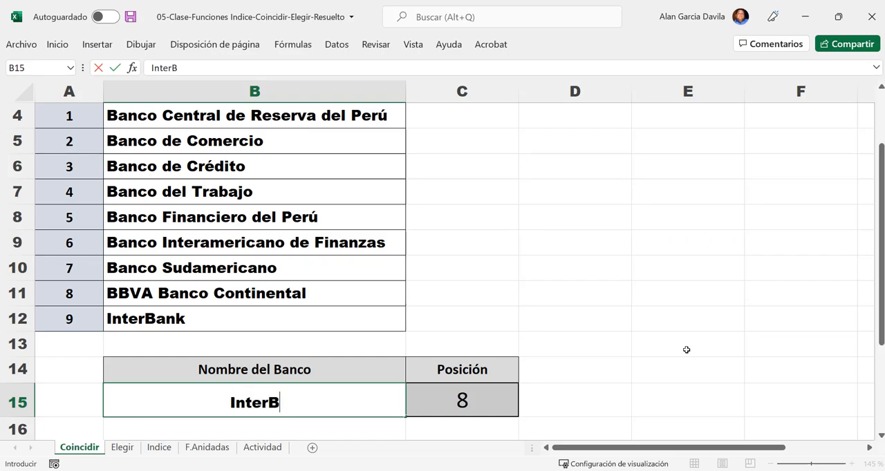
type("ank")
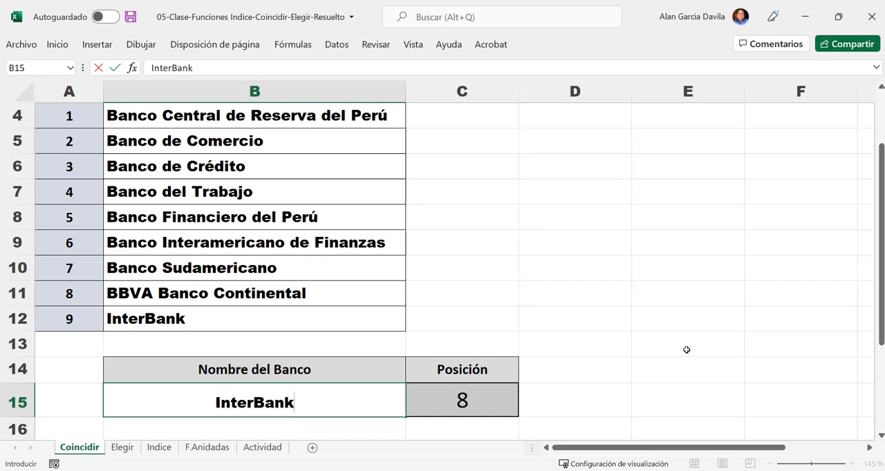
key("Return")
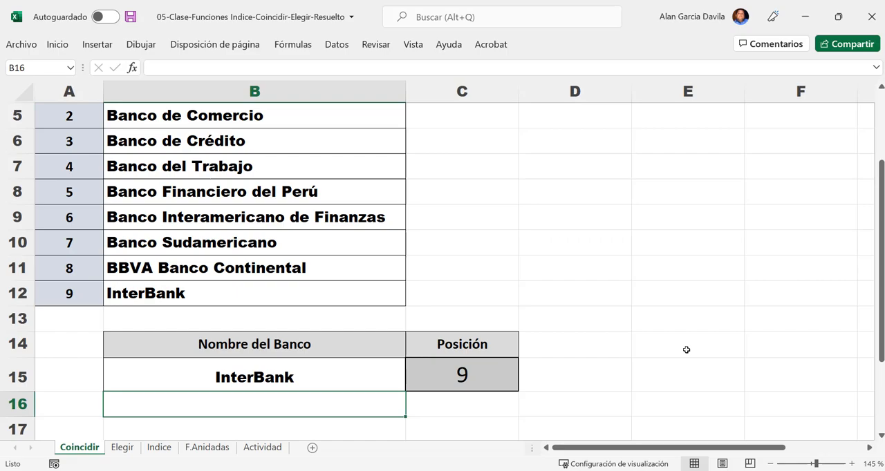
- Misspell the bank name in B15 as InterBamk and check how the COINCIDIR formula in C15 responds
left_click(204, 367)
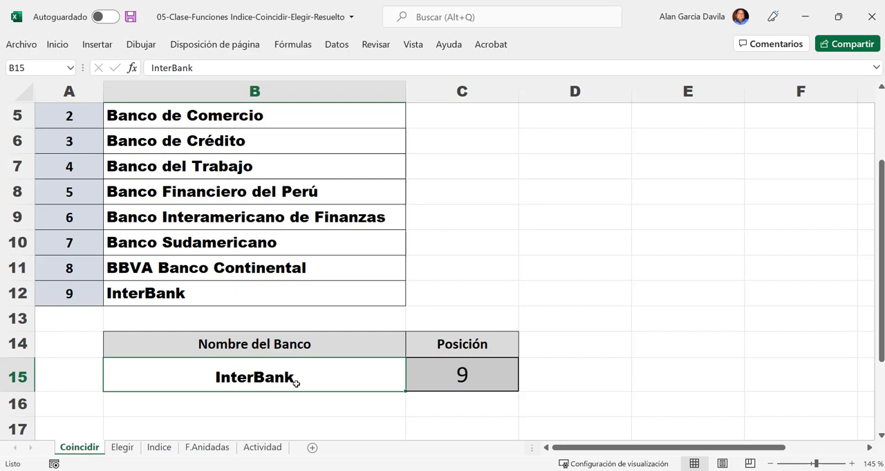
scroll(295, 384, "up", 1)
left_click(772, 464)
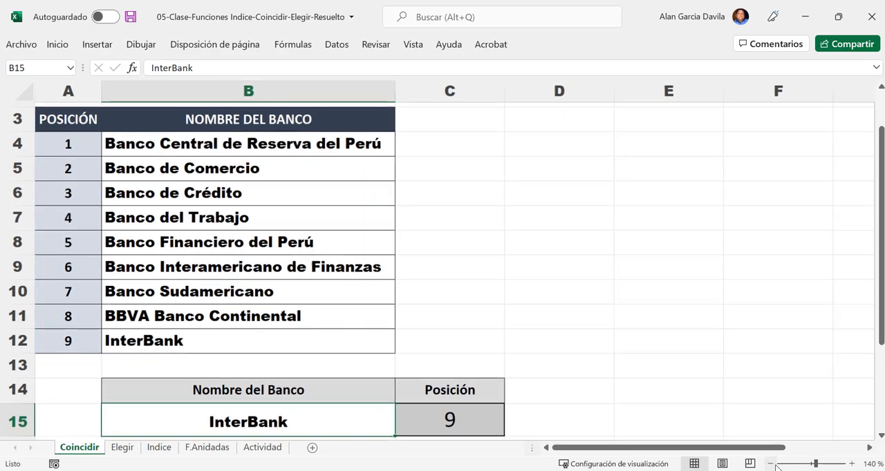
left_click(771, 463)
left_click(771, 464)
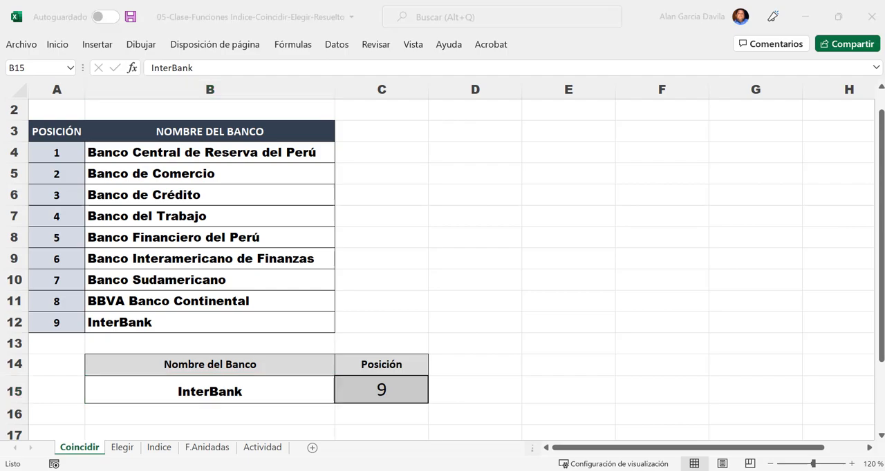
left_click(214, 235)
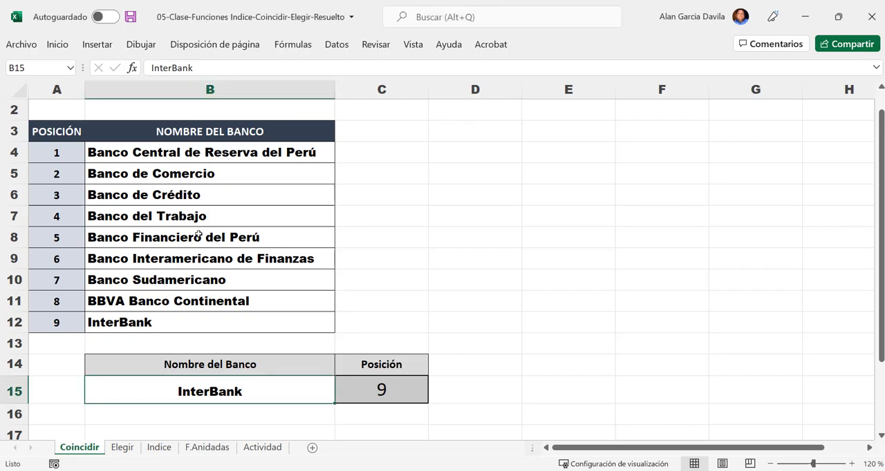
double_click(218, 394)
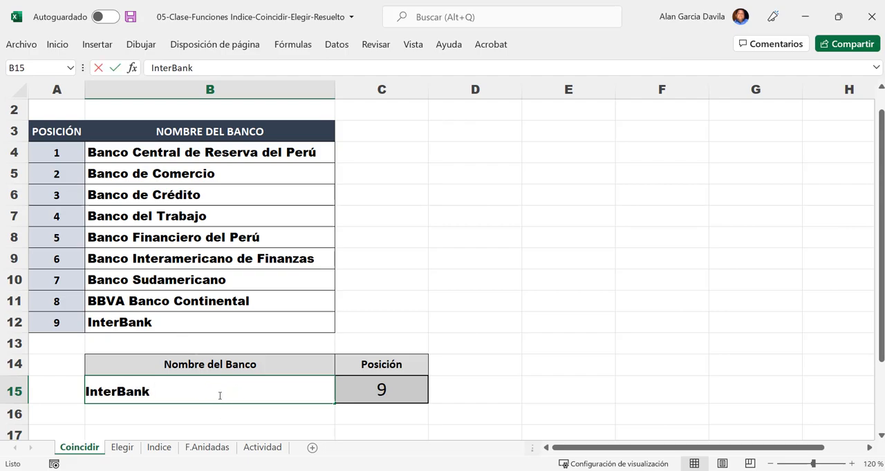
key("Left")
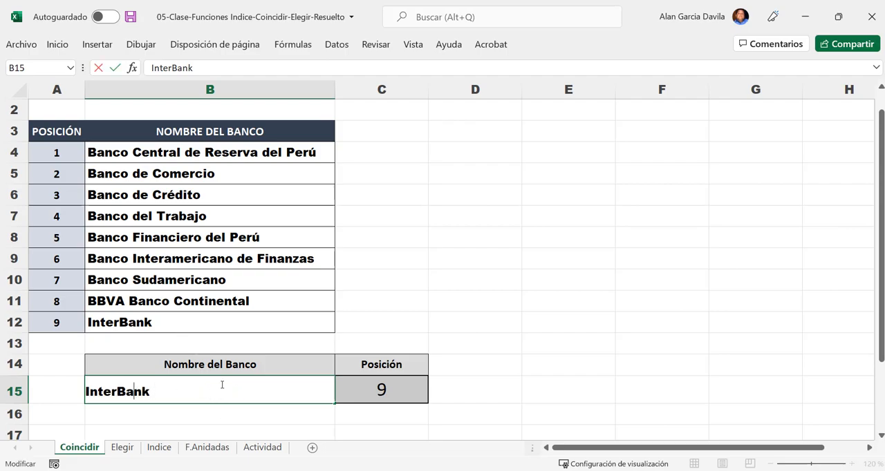
key("BackSpace")
type("m")
key("Return")
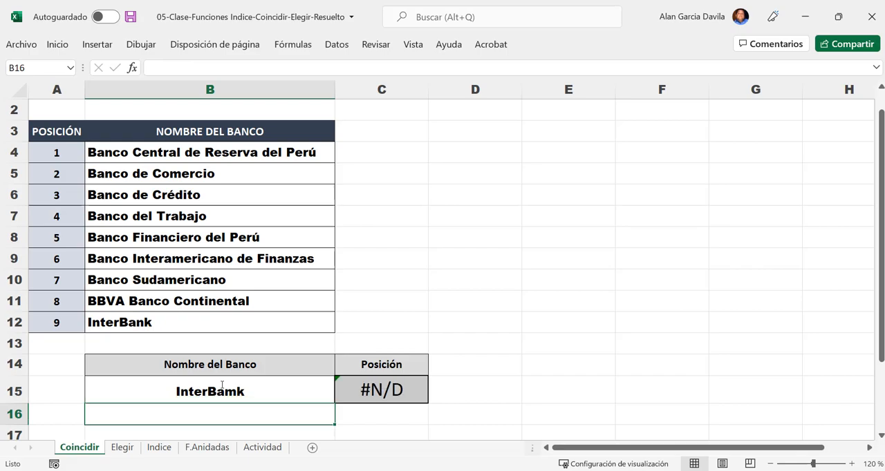
left_click(391, 380)
scroll(260, 426, "up", 1, "ctrl")
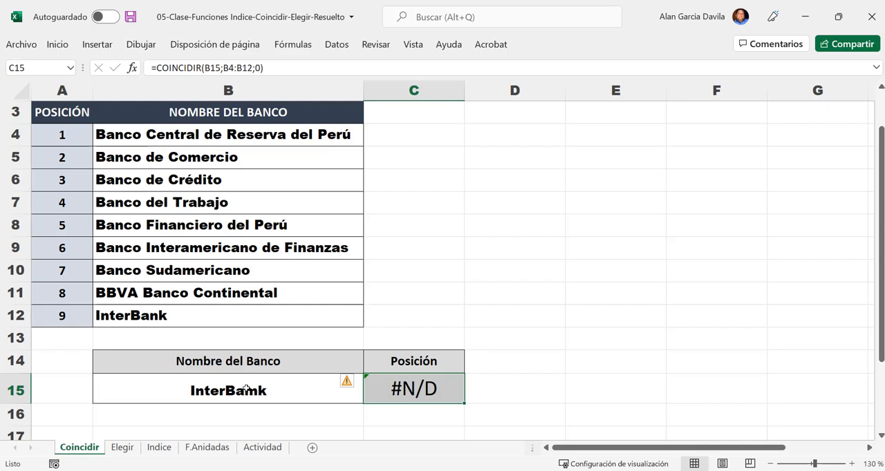
- Correct the misspelled bank name in B15 to InterBank
double_click(243, 388)
key("Left")
key("BackSpace")
type("n")
key("Return")
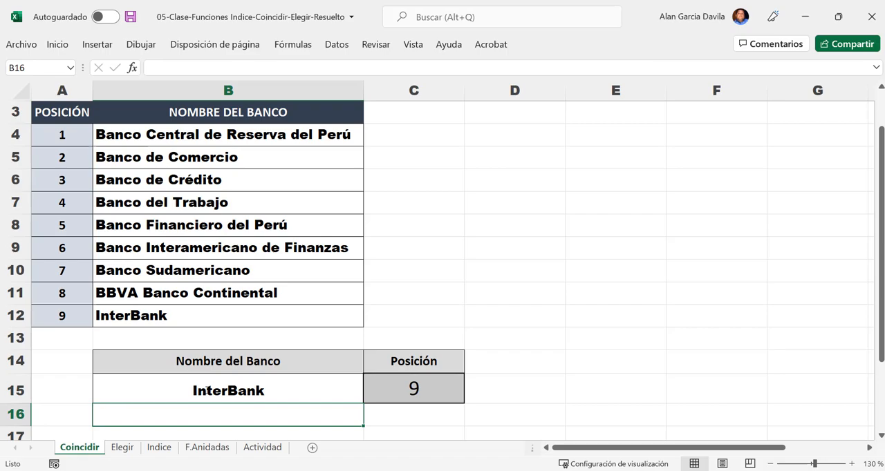
- Open the Data Validation settings for the bank name lookup cell B15
left_click(205, 391)
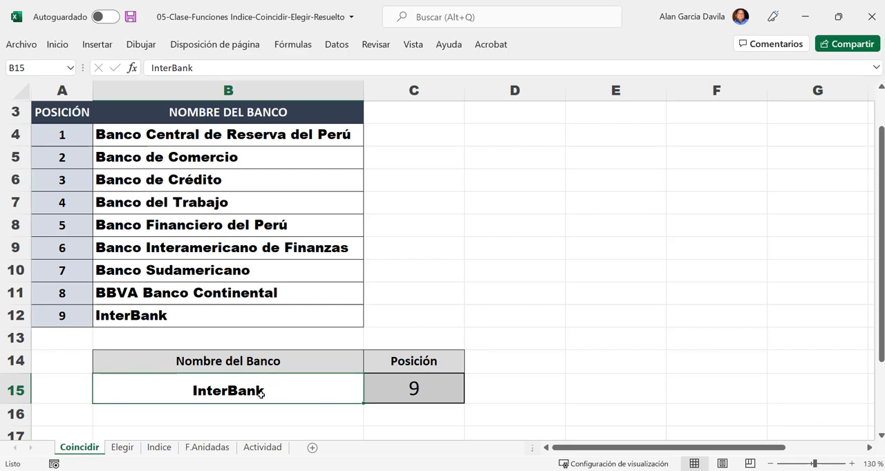
left_click(261, 392)
left_click(346, 50)
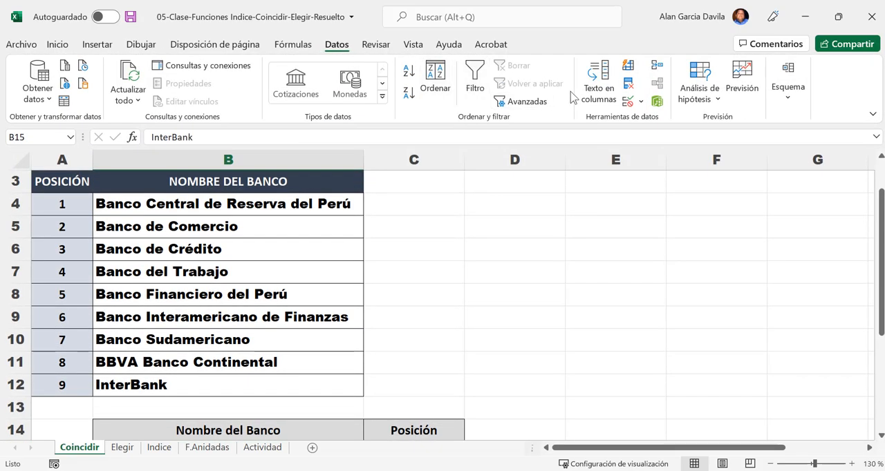
key("ctrl")
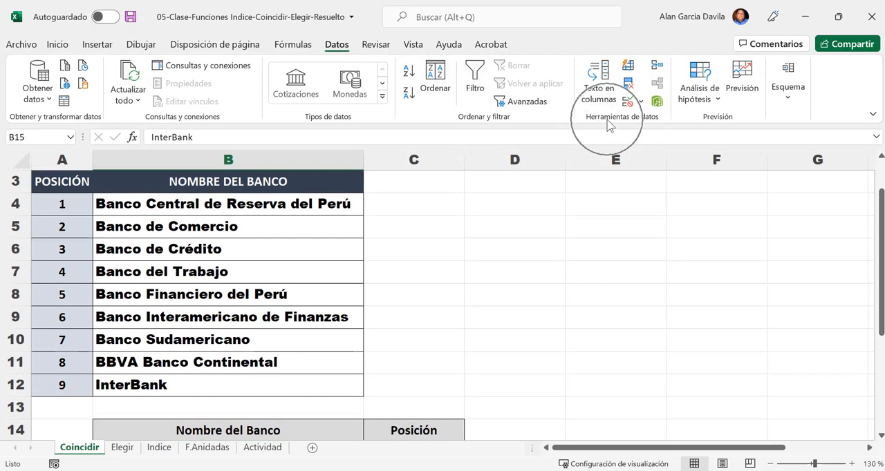
key("ctrl")
key("ctrl")
key("ctrl")
key("ctrl")
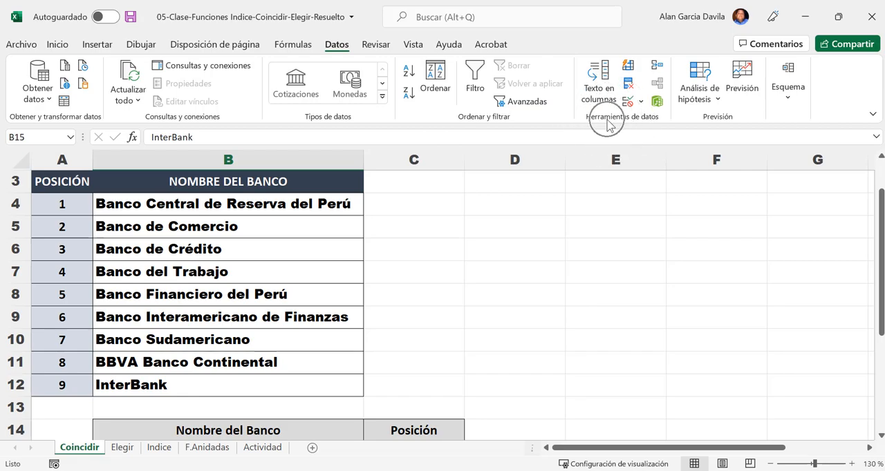
left_click(640, 103)
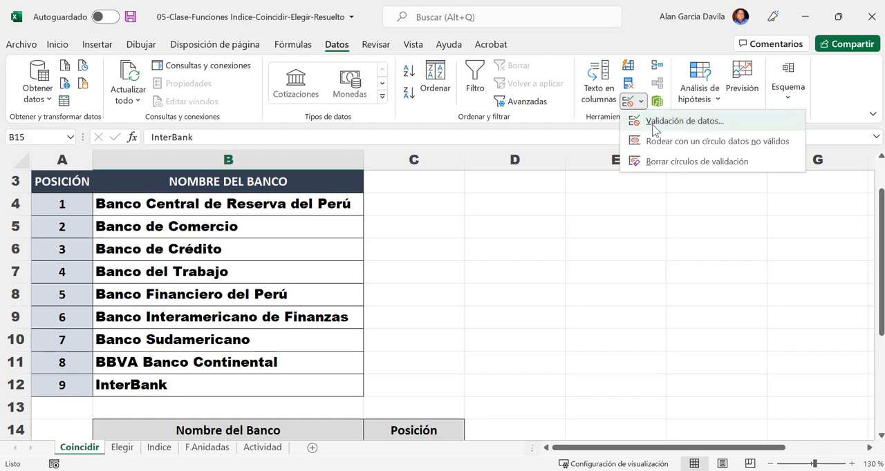
left_click(654, 122)
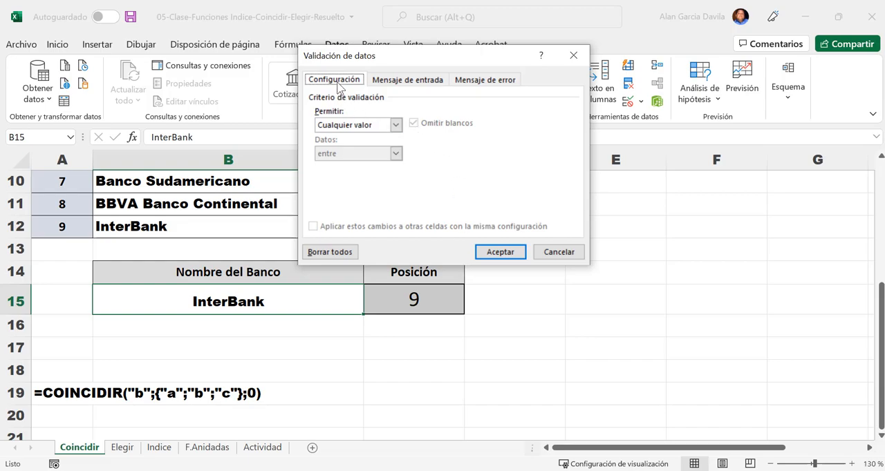
- Review the input message and error message settings available in the data validation for B15
left_click(409, 81)
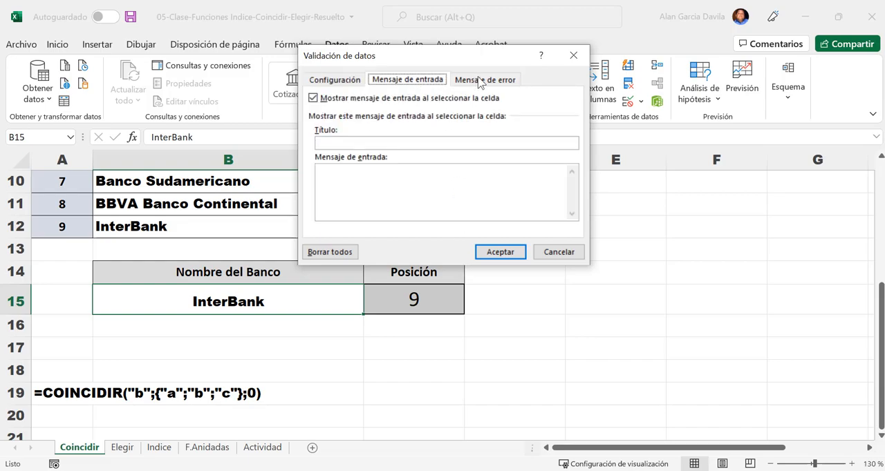
left_click(477, 80)
left_click(333, 80)
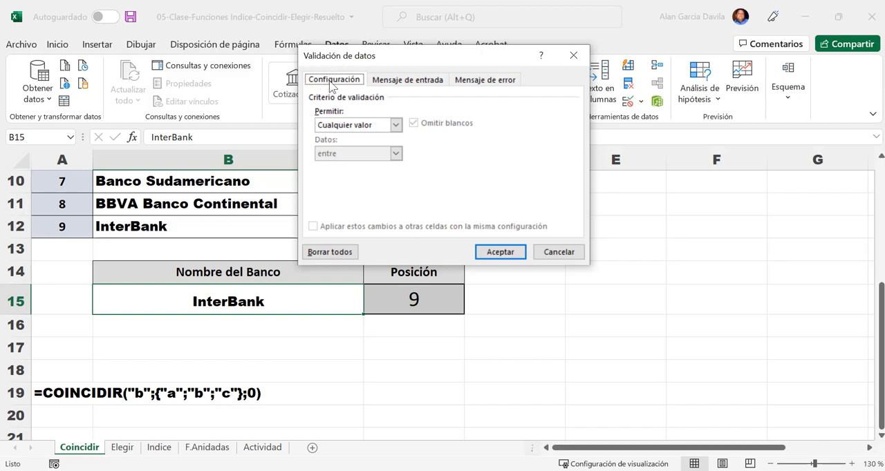
- Restrict B15 to a drop-down list sourced from the bank names in =$B$4:$B$12 and apply the validation
left_click(392, 126)
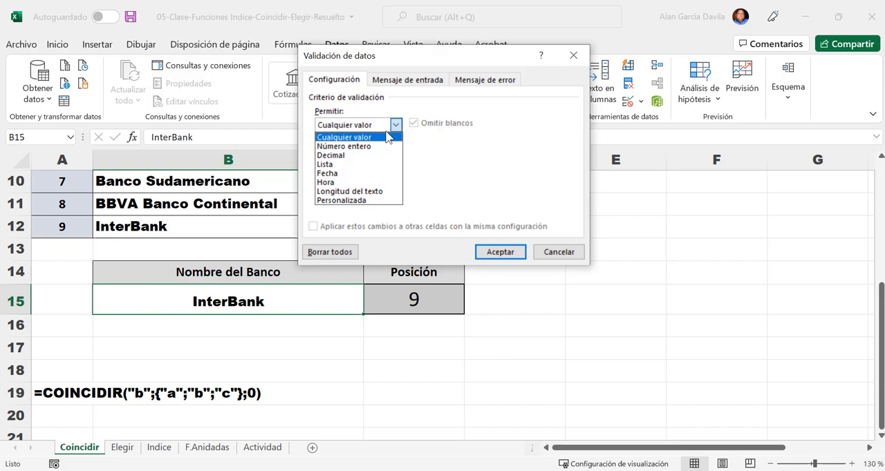
left_click(325, 165)
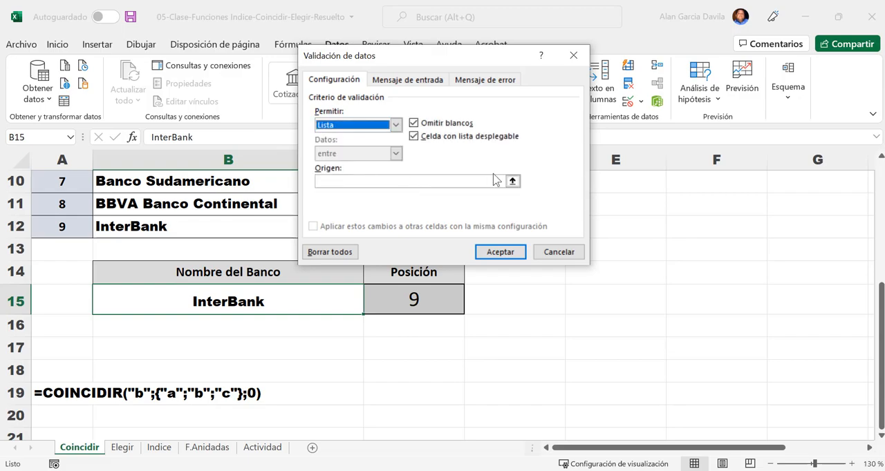
left_click(334, 181)
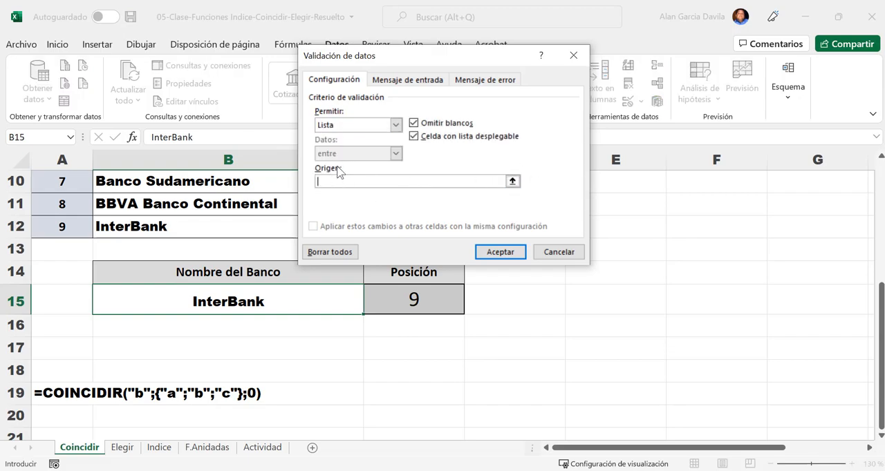
left_click(515, 184)
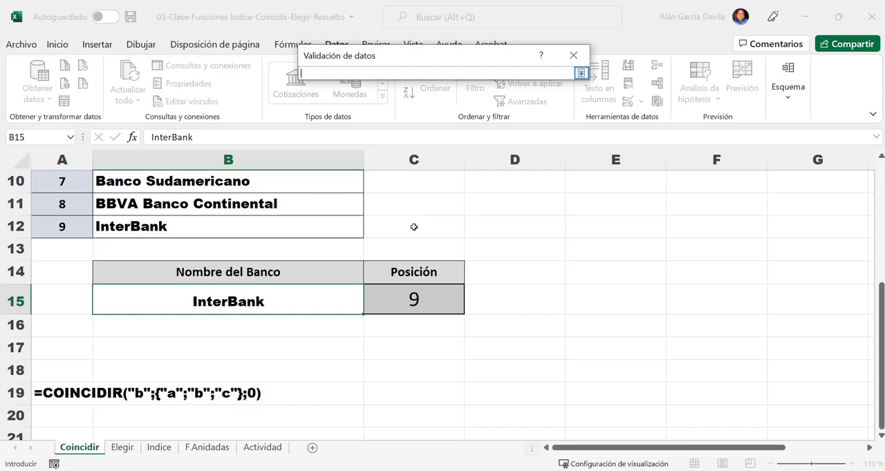
scroll(342, 241, "up", 2)
scroll(321, 239, "up", 1)
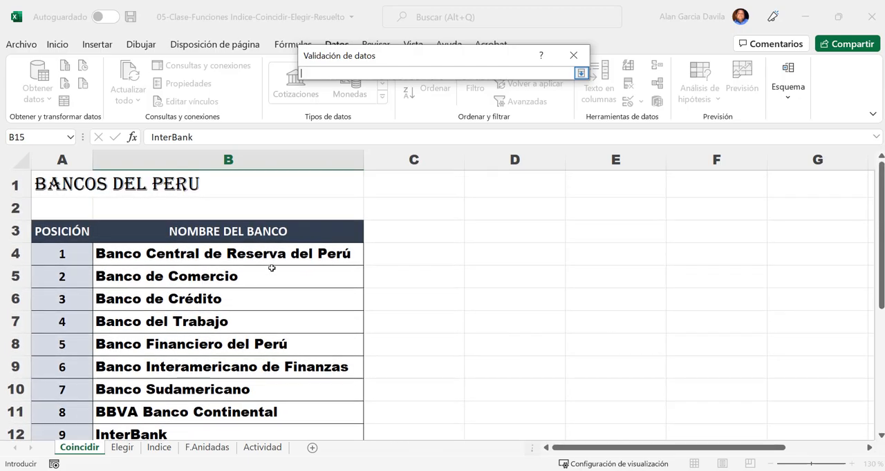
left_click(233, 250)
left_click_drag(233, 250, 222, 385)
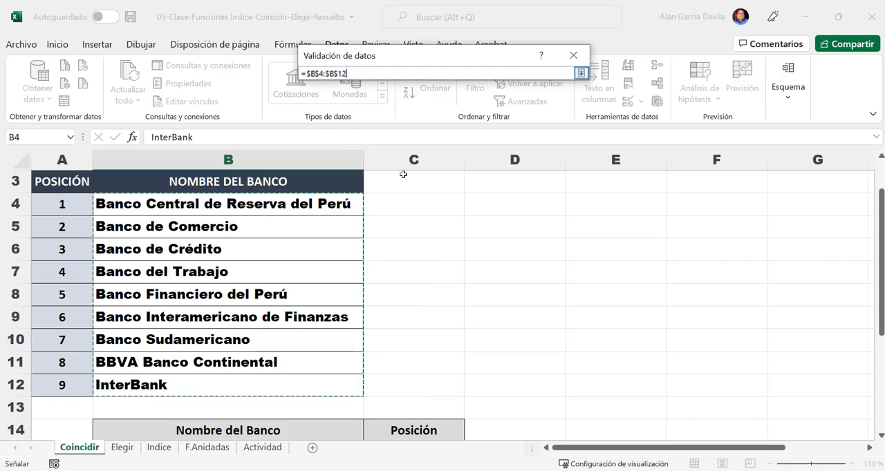
left_click(581, 76)
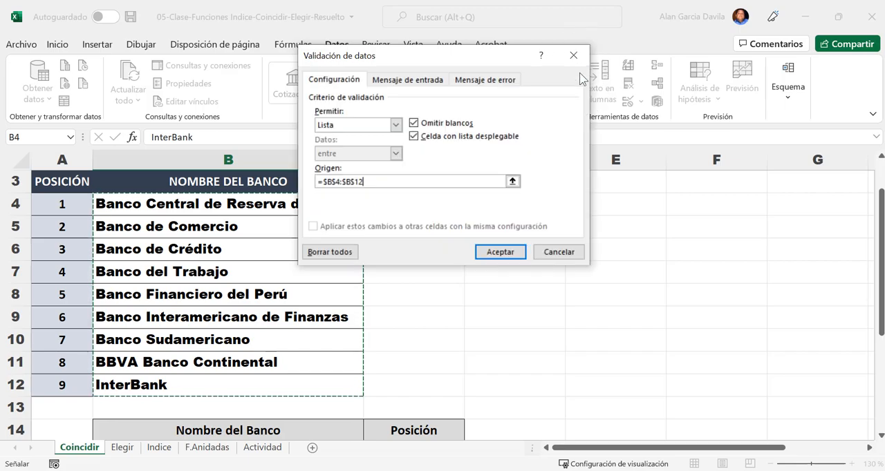
left_click(481, 257)
- Choose Banco de Crédito from the new drop-down list in B15
scroll(480, 255, "down", 2)
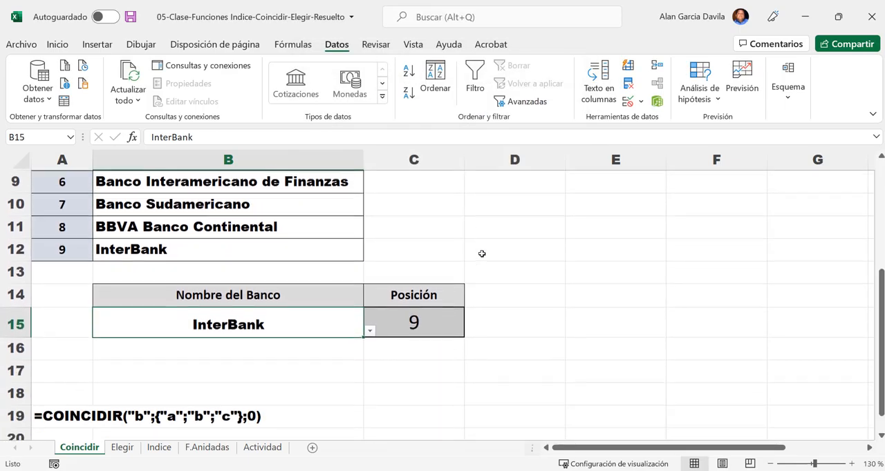
left_click(644, 319)
left_click(221, 325)
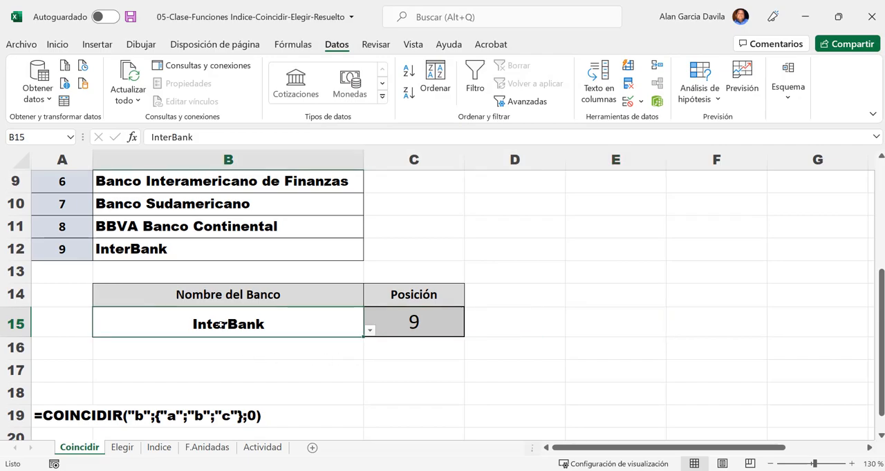
left_click(369, 333)
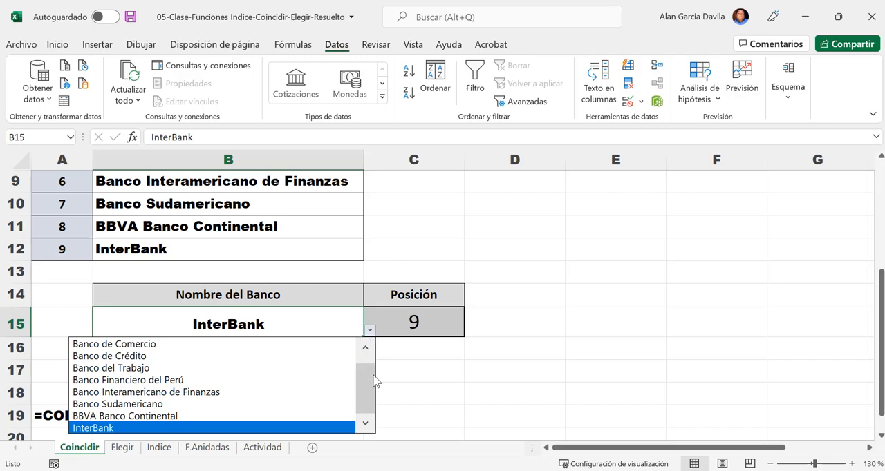
left_click_drag(366, 369, 367, 405)
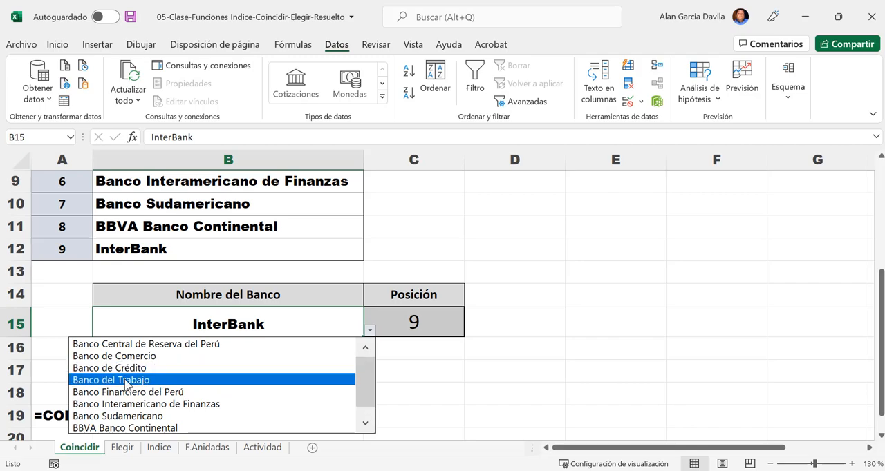
left_click(127, 369)
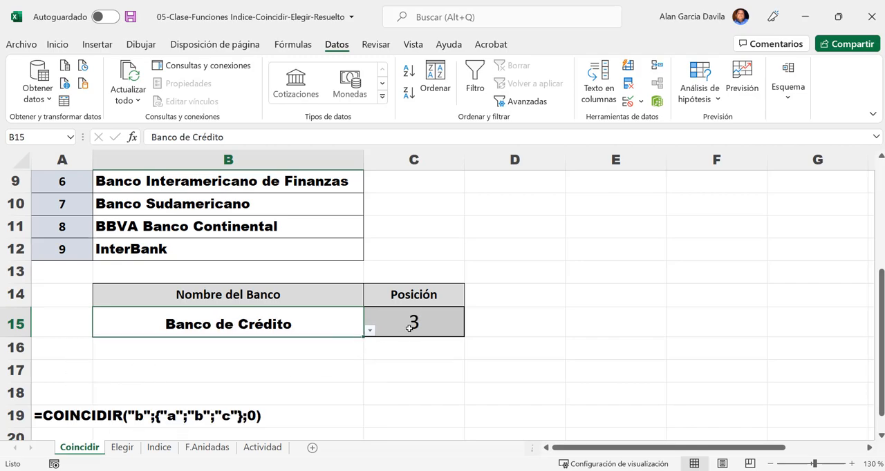
- Collapse the ribbon and select Banco Sudamericano from the validation list in B15
scroll(518, 385, "up", 2)
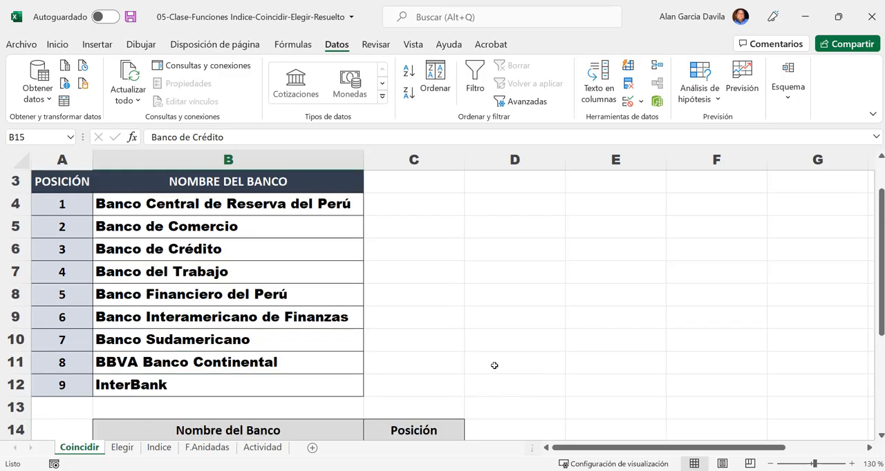
scroll(497, 367, "down", 2, "ctrl")
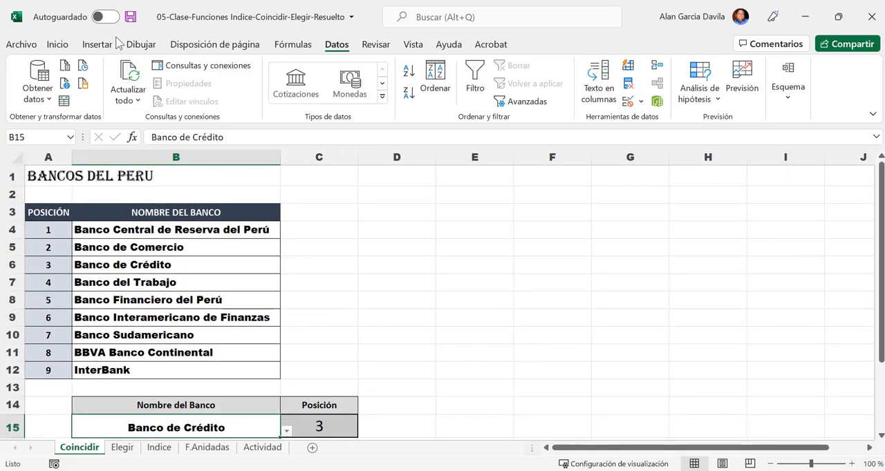
double_click(339, 47)
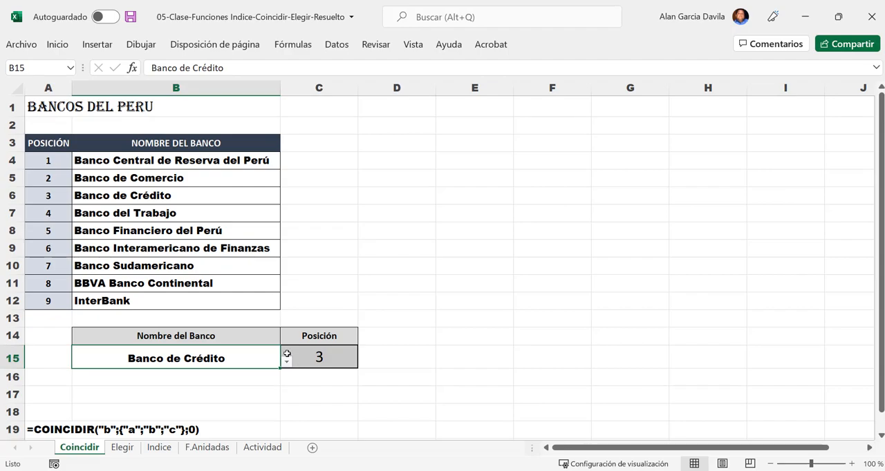
left_click(286, 362)
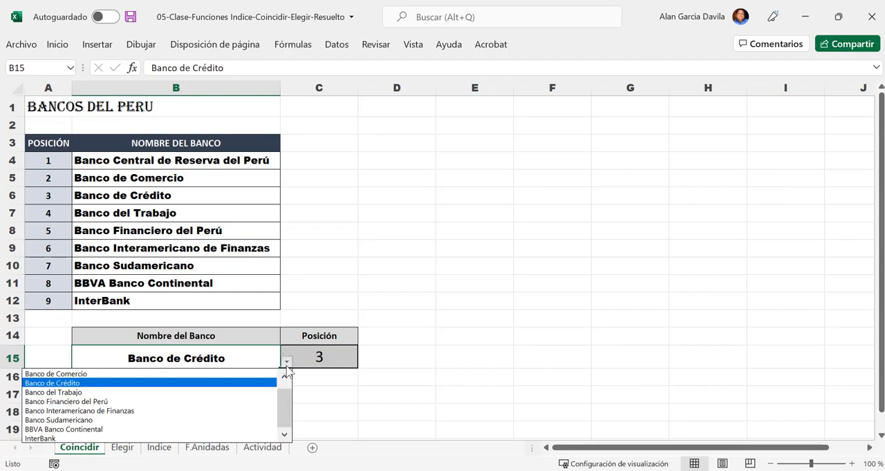
left_click(103, 422)
- Change the lookup bank in B15 back to Banco de Crédito using its validation list
left_click(286, 361)
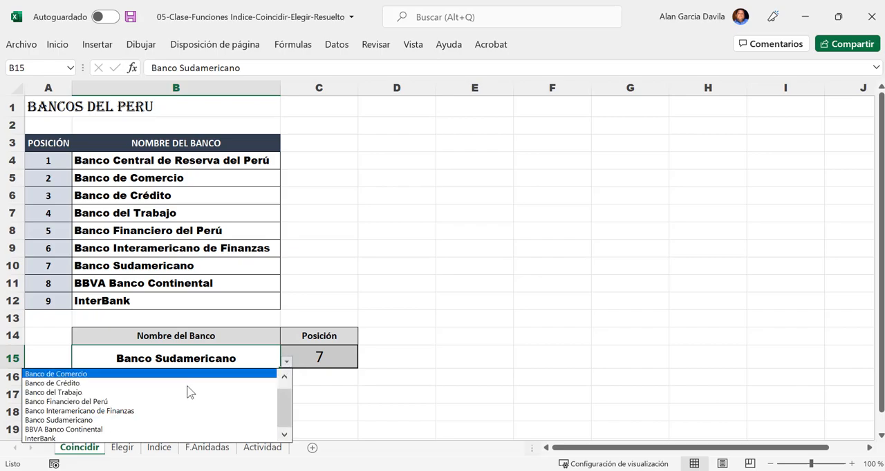
left_click(187, 386)
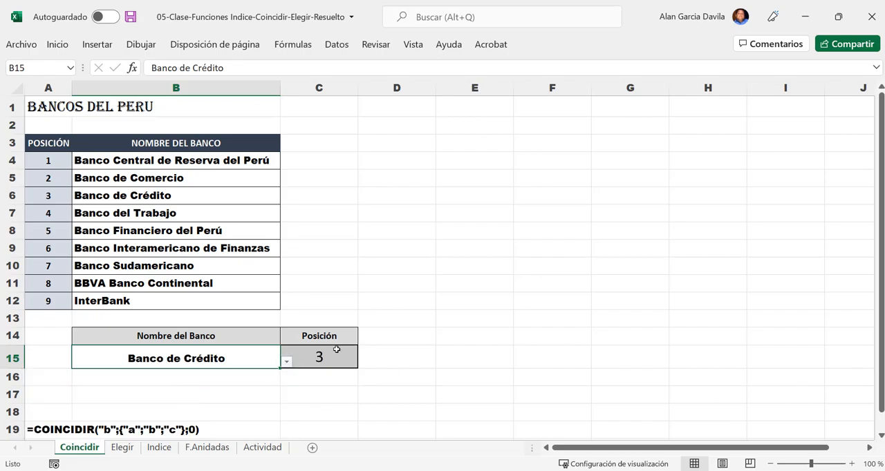
left_click(405, 335)
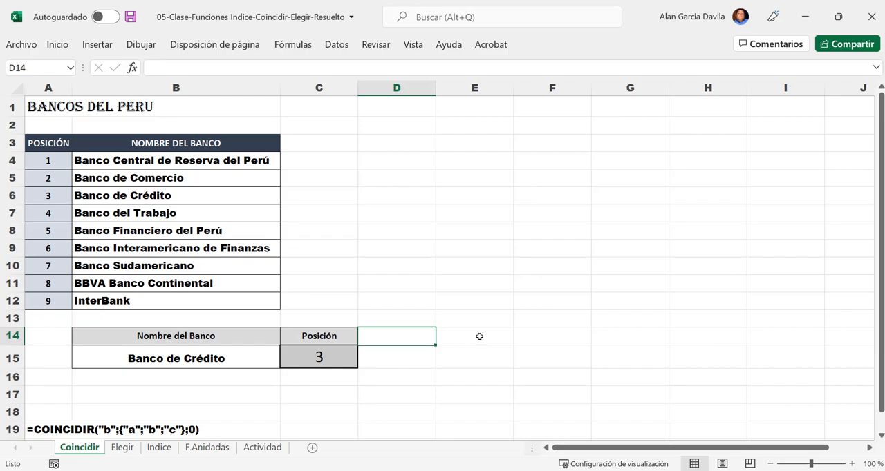
- Examine the lookup value in B15 and the COINCIDIR formula in C15 against the bank list
left_click(233, 358)
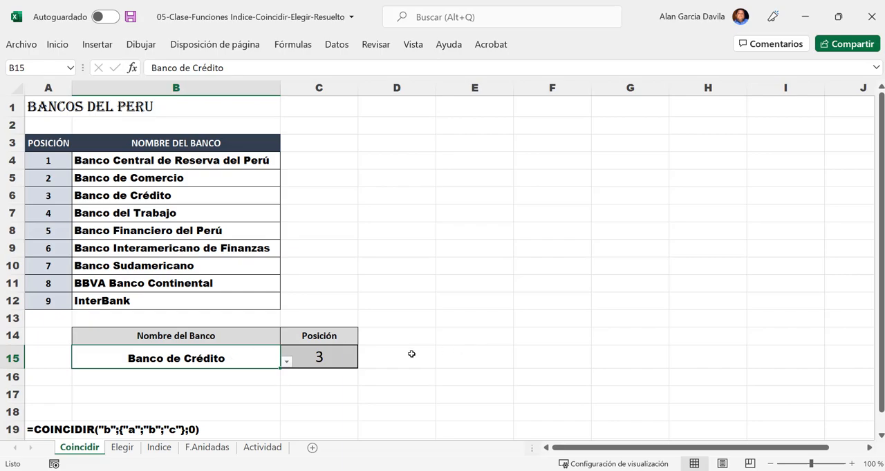
left_click(311, 362)
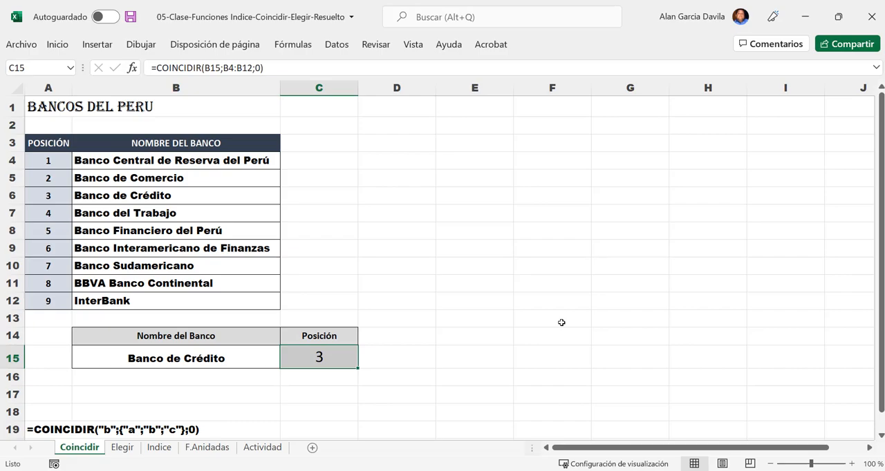
scroll(561, 323, "down", 1)
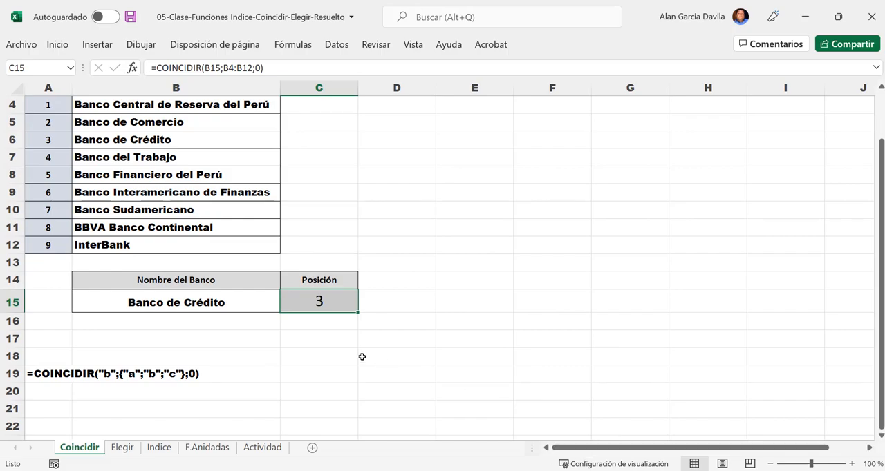
scroll(386, 337, "up", 1)
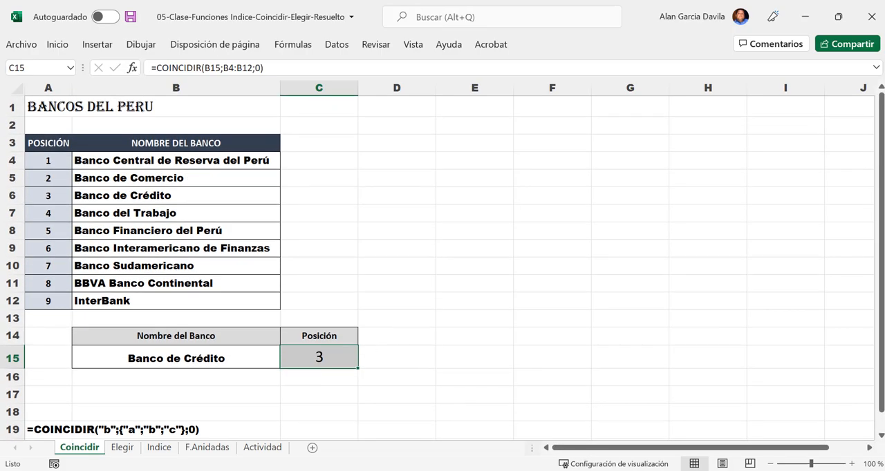
- Switch to the Elegir sheet and look over its bank list, position lookup and ELEGIR syntax example
left_click(770, 464)
left_click(771, 463)
left_click(770, 464)
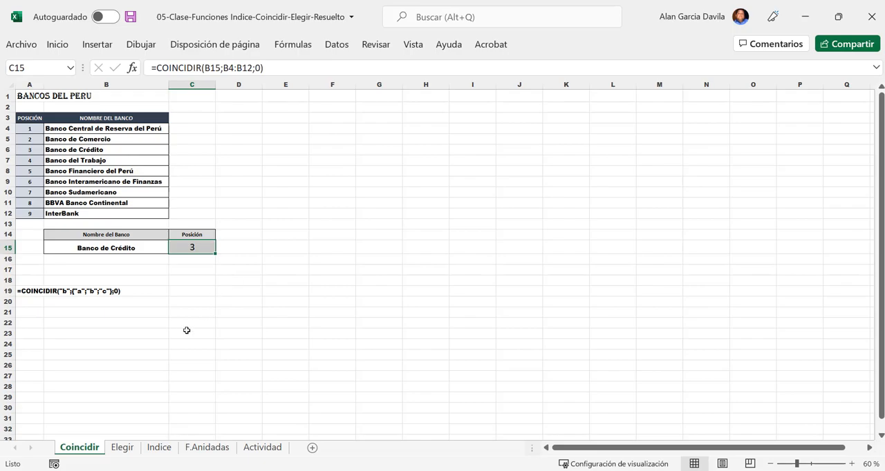
left_click(123, 455)
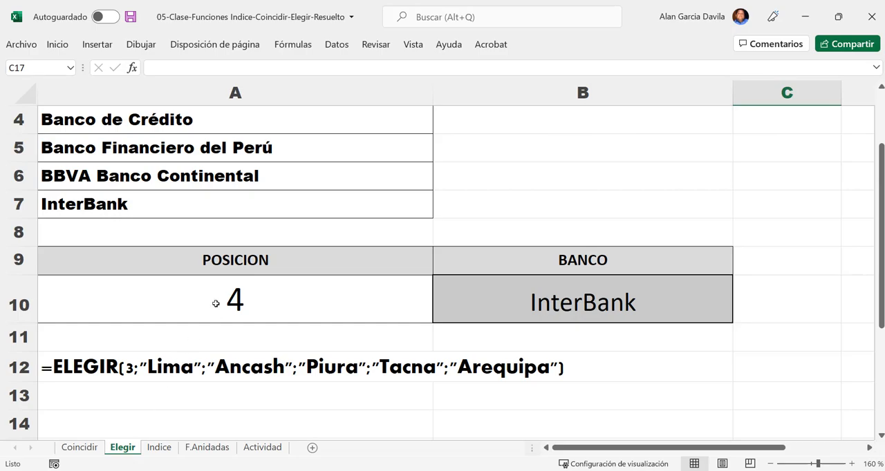
scroll(236, 266, "down", 3, "ctrl")
scroll(235, 266, "up", 1)
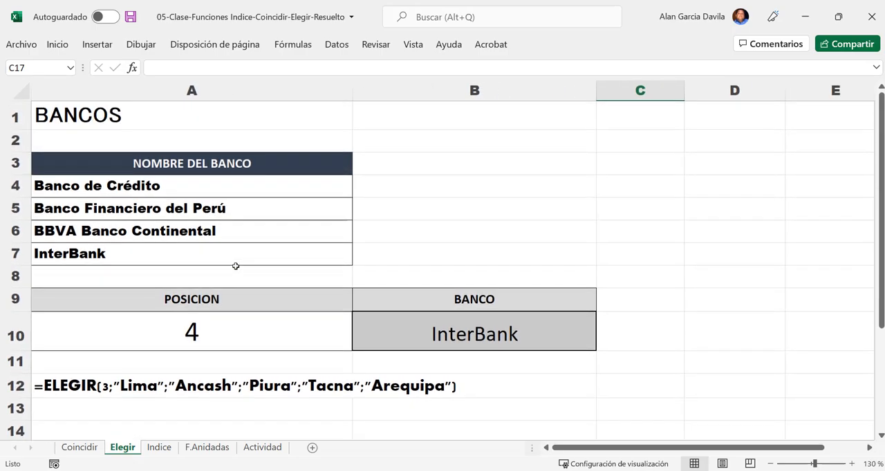
scroll(236, 266, "down", 3, "ctrl")
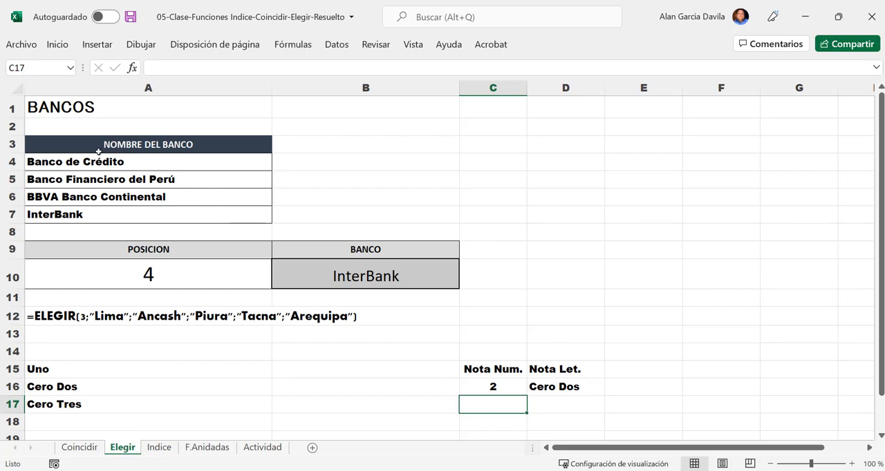
- Examine the bank list in A3:A7 and the position value in A10
scroll(98, 152, "up", 4)
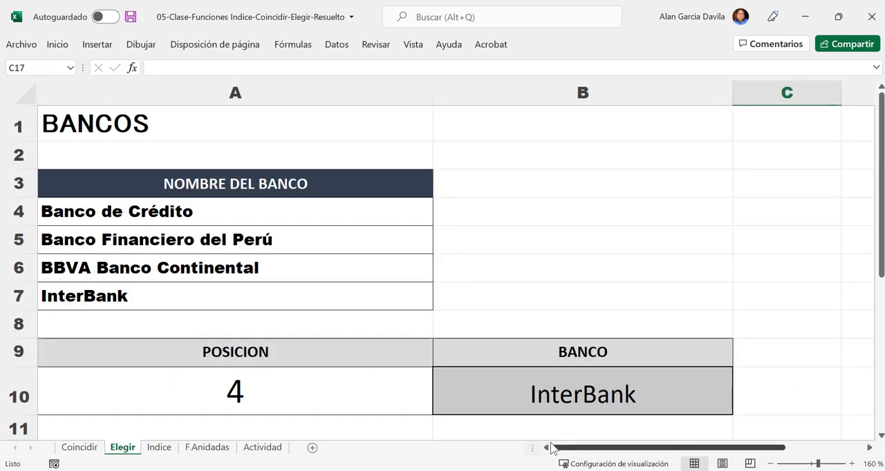
left_click(162, 183)
left_click_drag(163, 183, 170, 279)
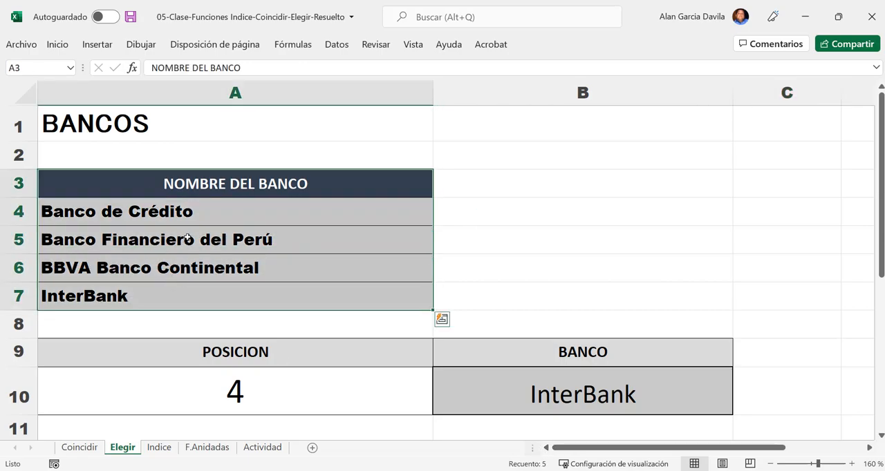
left_click_drag(211, 181, 230, 304)
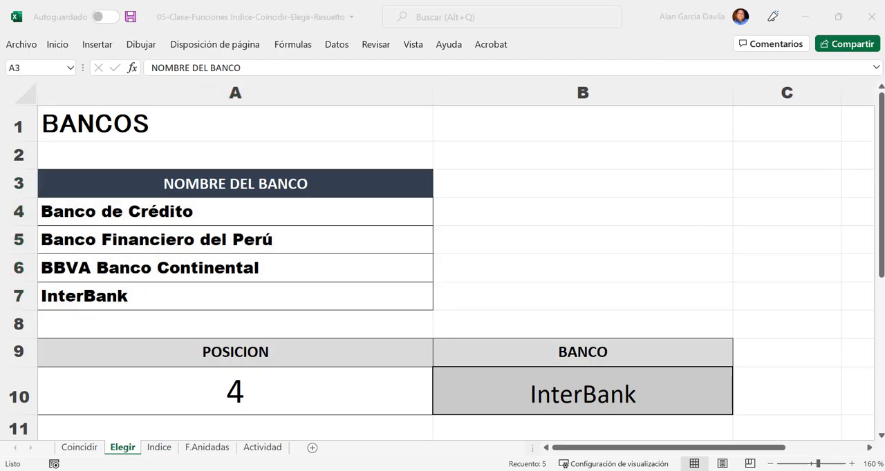
left_click(291, 234)
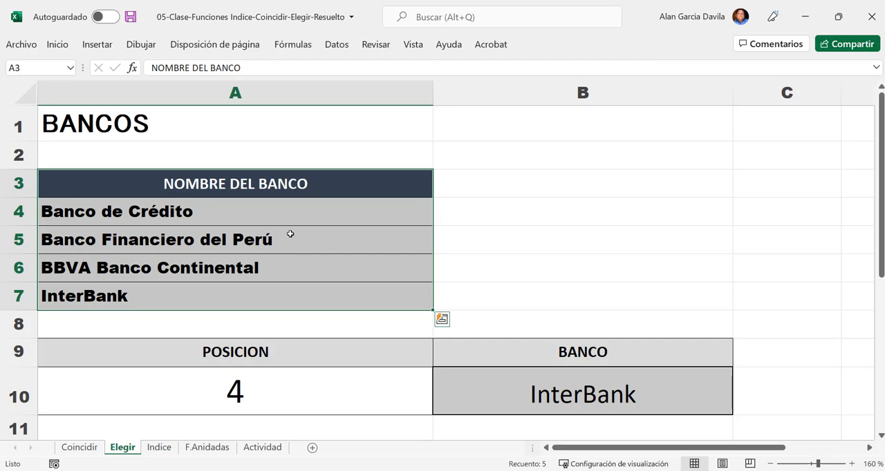
left_click(312, 374)
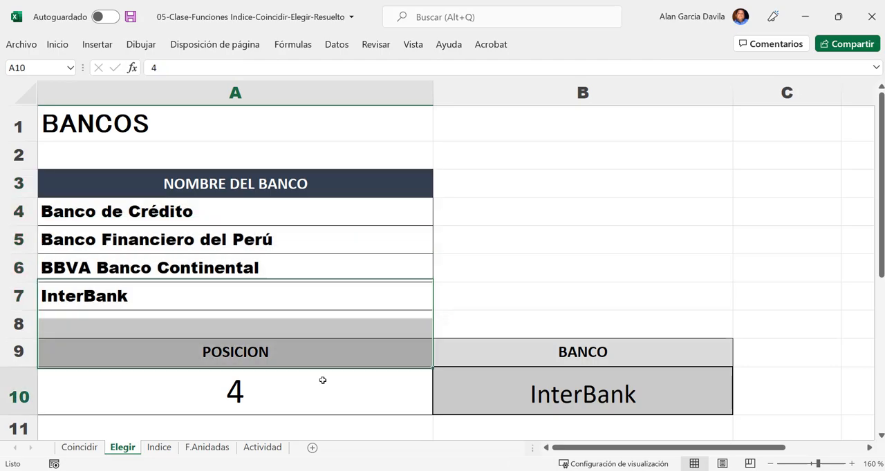
- Open the ELEGIR formula in B10 enlarged enough to read its complete argument list
scroll(552, 369, "down", 3)
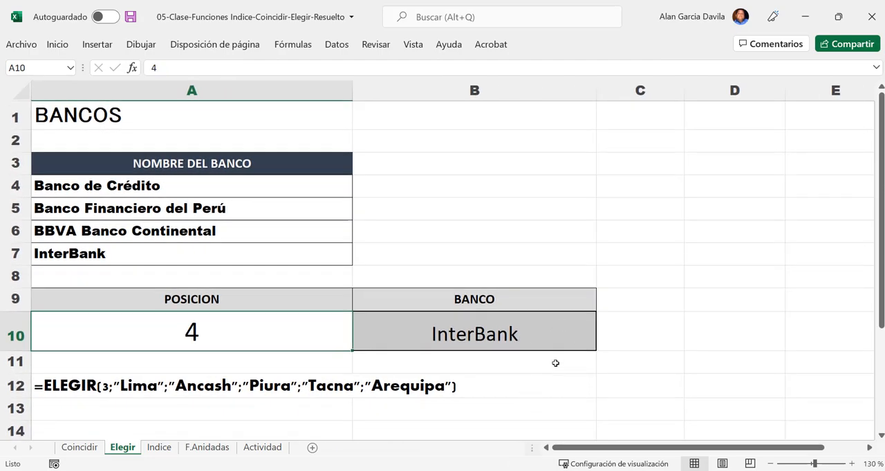
left_click(536, 333)
double_click(502, 335)
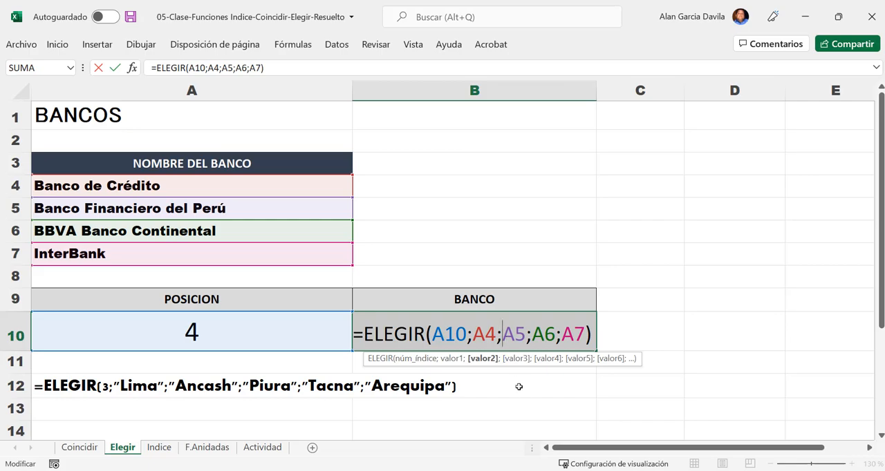
key("Escape")
scroll(543, 357, "up", 6)
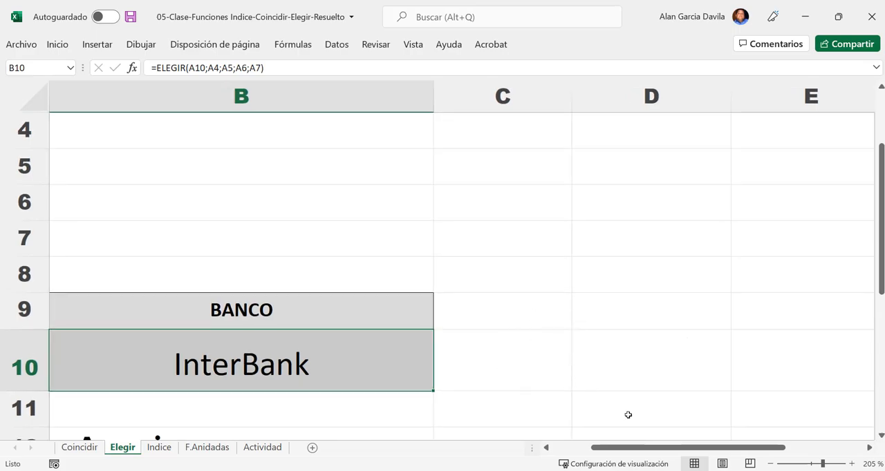
scroll(626, 403, "up", 1)
left_click_drag(634, 448, 608, 456)
double_click(423, 381)
left_click(546, 448)
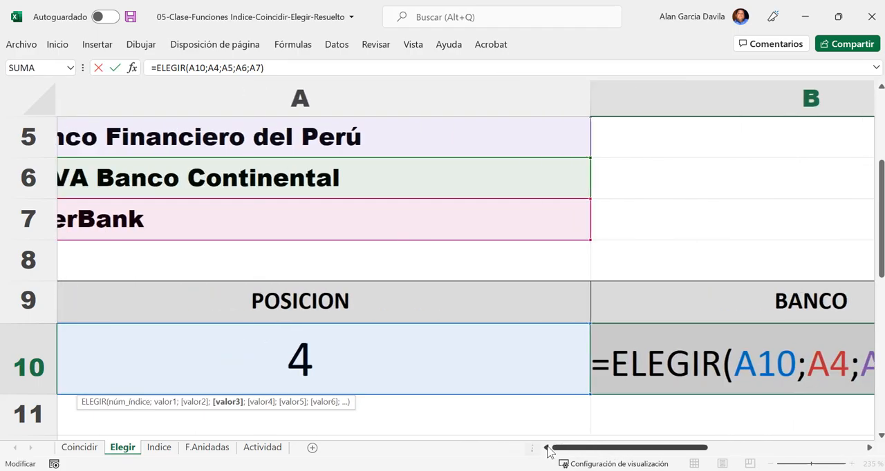
left_click(868, 448)
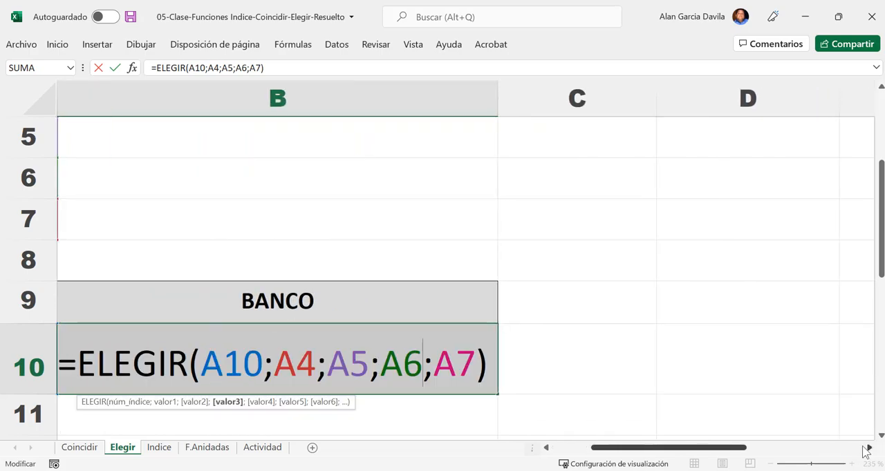
- Examine the núm_índice argument A10 in the B10 formula and leave the formula unchanged
left_click(95, 402)
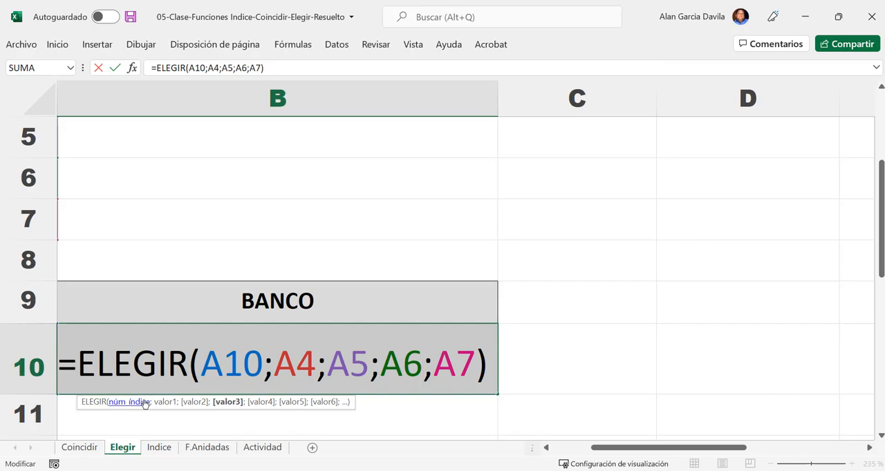
left_click(232, 362)
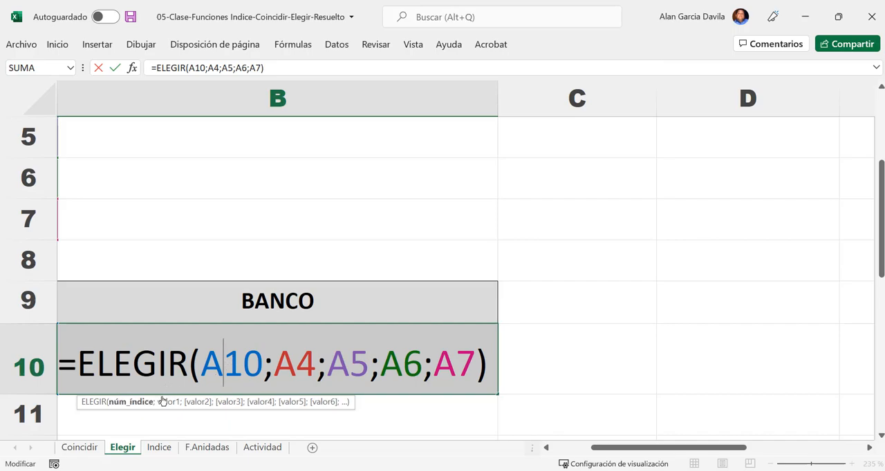
left_click(248, 365)
left_click(261, 363)
key("alt+Tab")
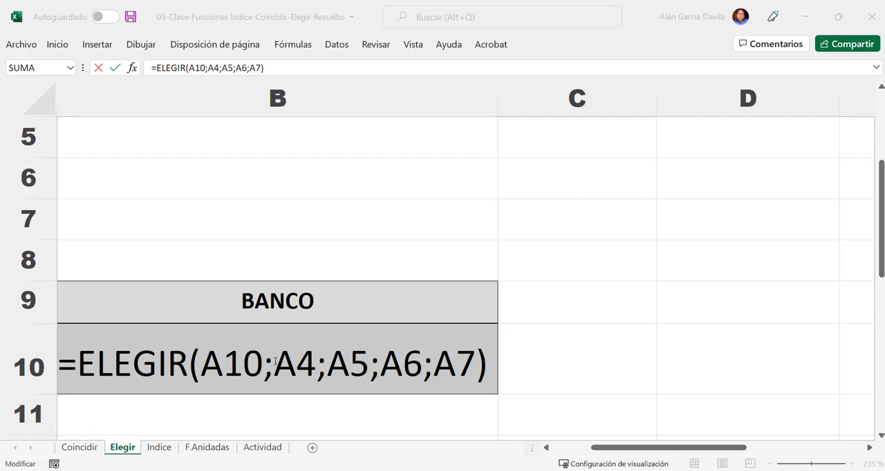
left_click(322, 365)
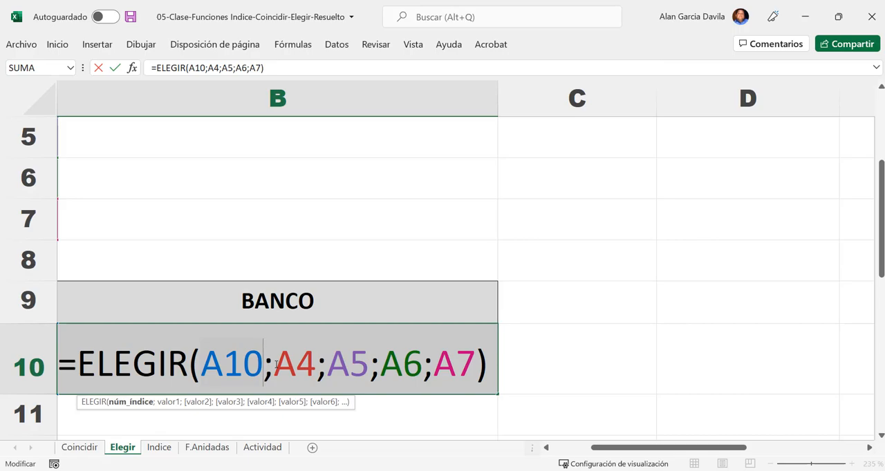
key("ctrl+Return")
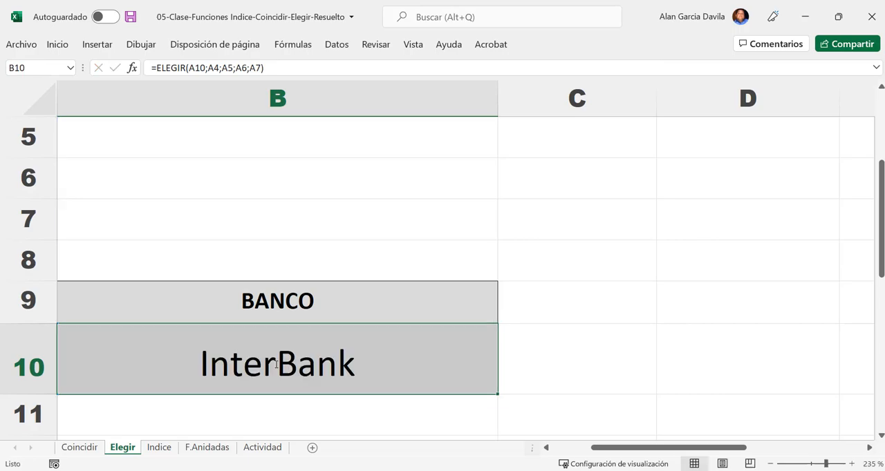
- Review the banks in A4 to A7 one by one, in the order of their positions
scroll(275, 364, "down", 5, "ctrl")
scroll(278, 368, "down", 2, "ctrl")
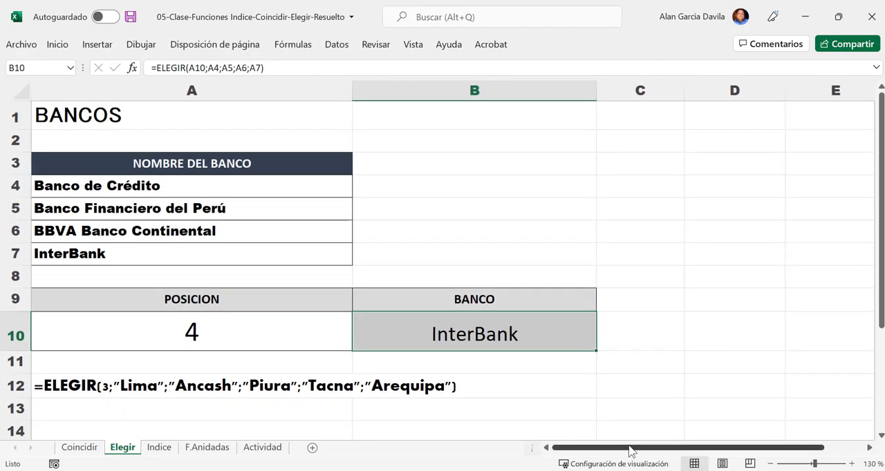
left_click_drag(90, 189, 97, 255)
left_click(110, 185)
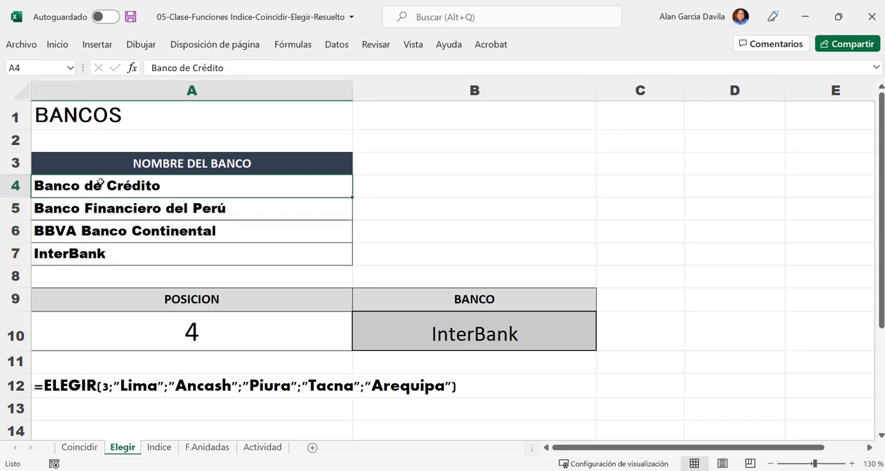
left_click(109, 215)
left_click(104, 232)
left_click(102, 254)
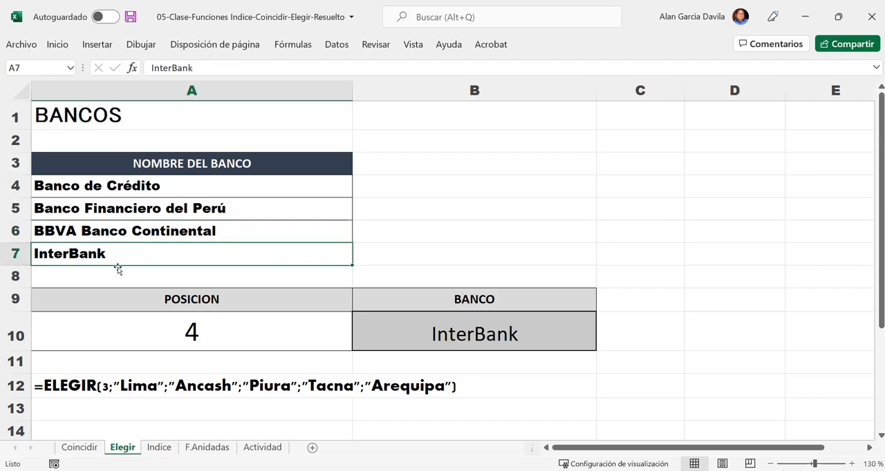
left_click(122, 186)
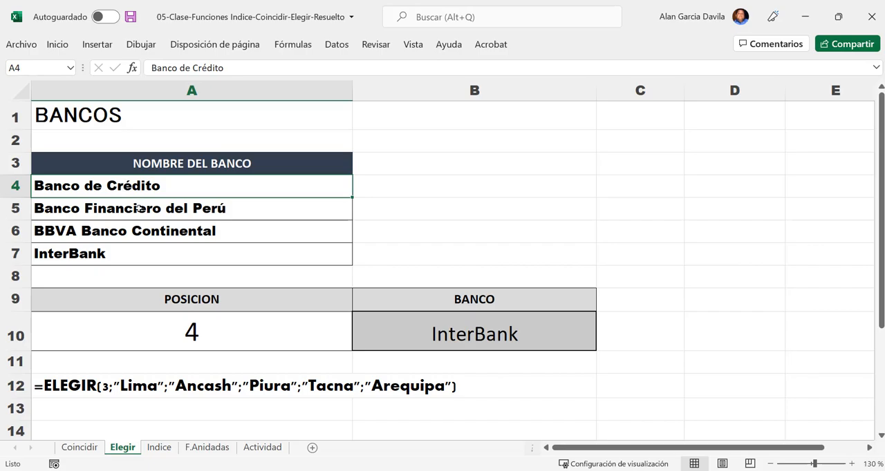
left_click(139, 209)
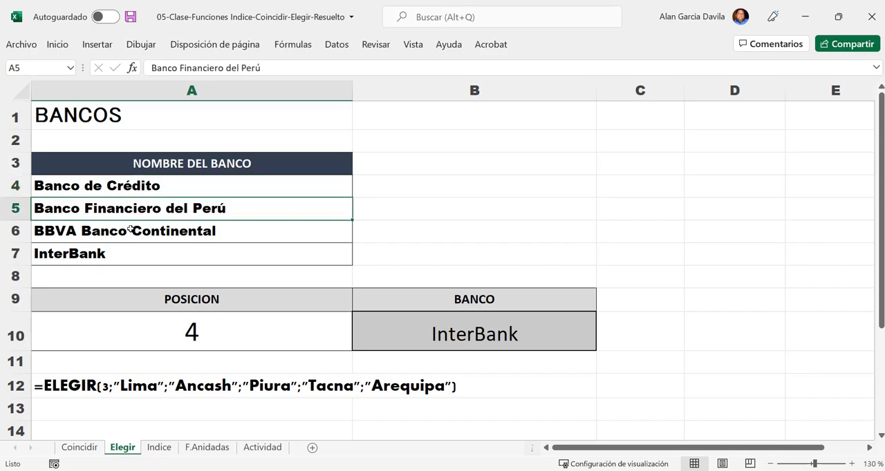
left_click(131, 229)
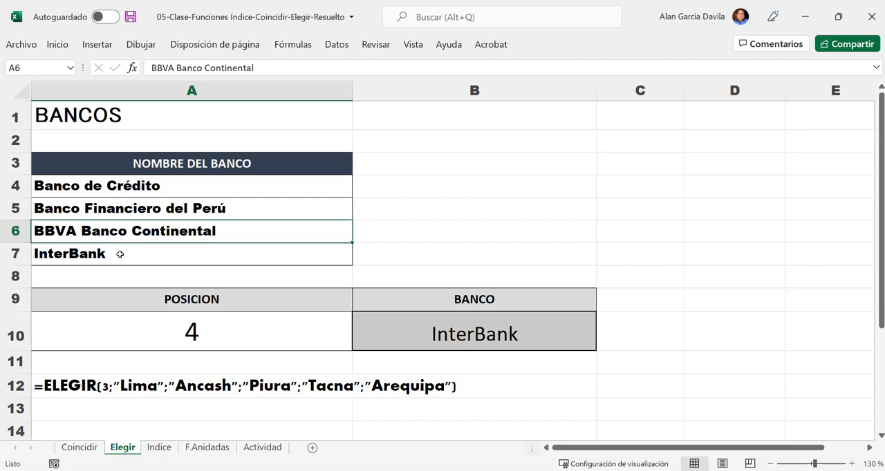
left_click(119, 254)
- Open the B10 formula and compare its A10 index and A4 first value with the ELEGIR syntax
double_click(430, 334)
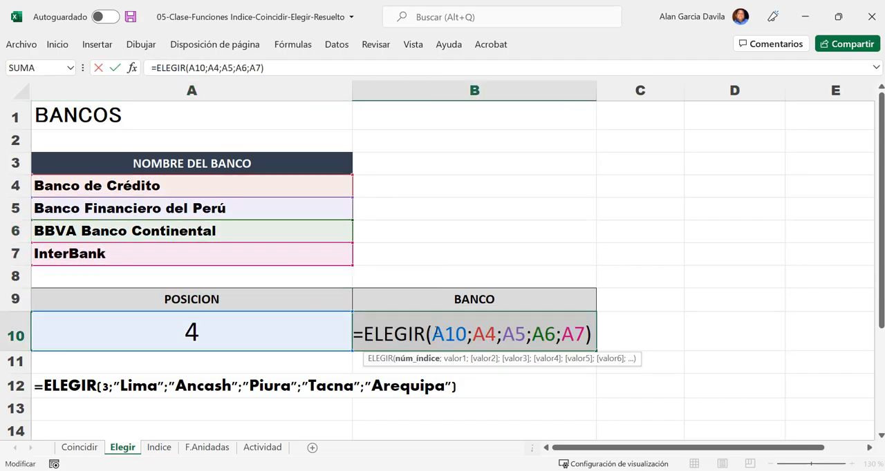
mouse_move(436, 333)
left_mouse_down()
mouse_move(467, 335)
mouse_move(439, 343)
left_mouse_up()
left_click(431, 358)
left_click(472, 334)
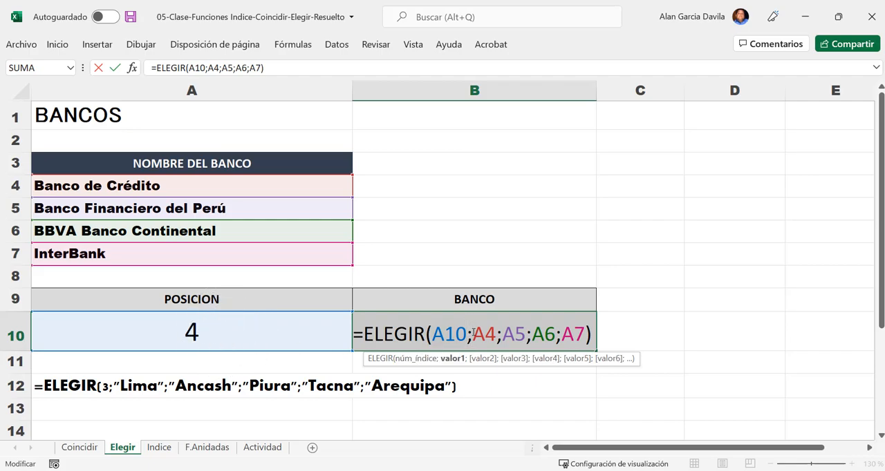
left_click(489, 334)
left_click(479, 335)
- Try replacing the four separate values in the B10 ELEGIR formula with the single range A4:A7
left_click(582, 334)
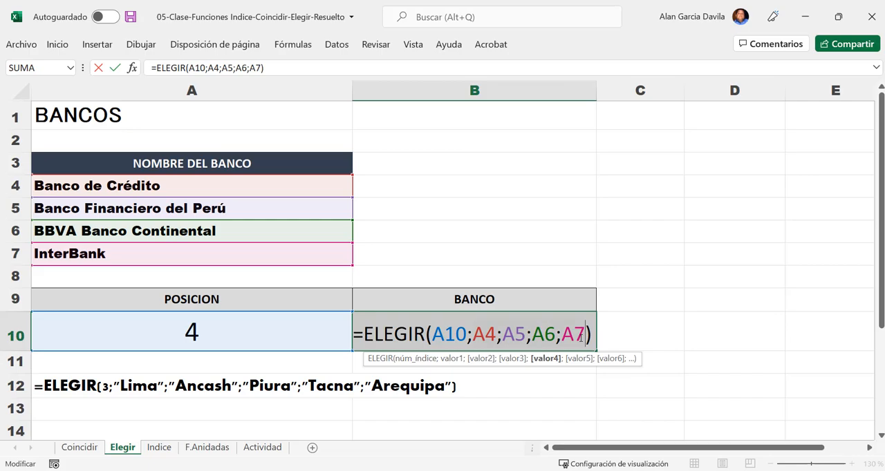
key("BackSpace")
key("BackSpace")
key("BackSpace")
key("BackSpace")
key("BackSpace")
key("BackSpace")
key("BackSpace")
key("BackSpace")
key("BackSpace")
key("BackSpace")
key("BackSpace")
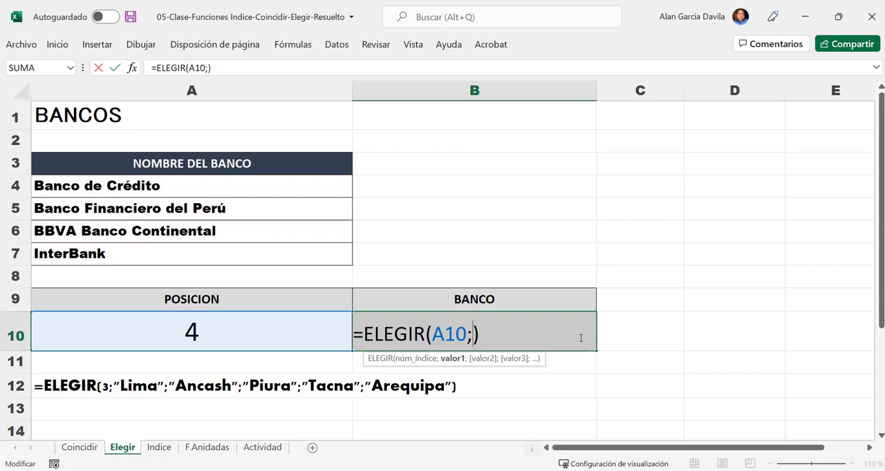
left_click(176, 188)
left_click_drag(177, 188, 197, 252)
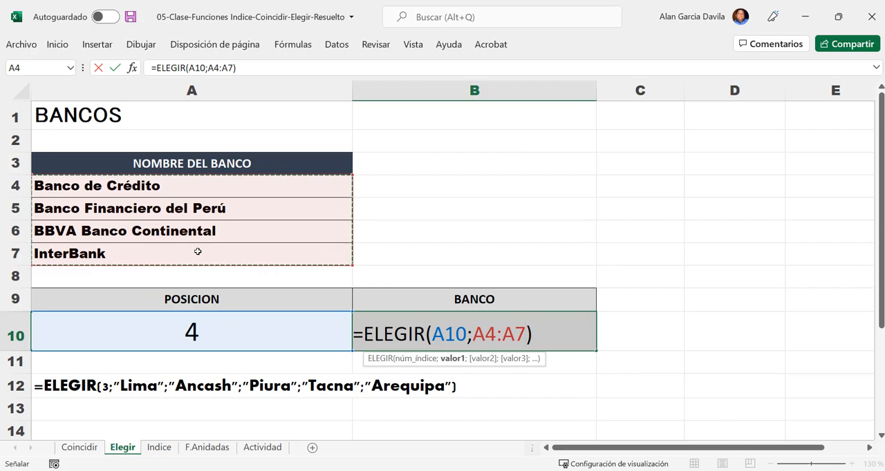
key("Return")
key("Up")
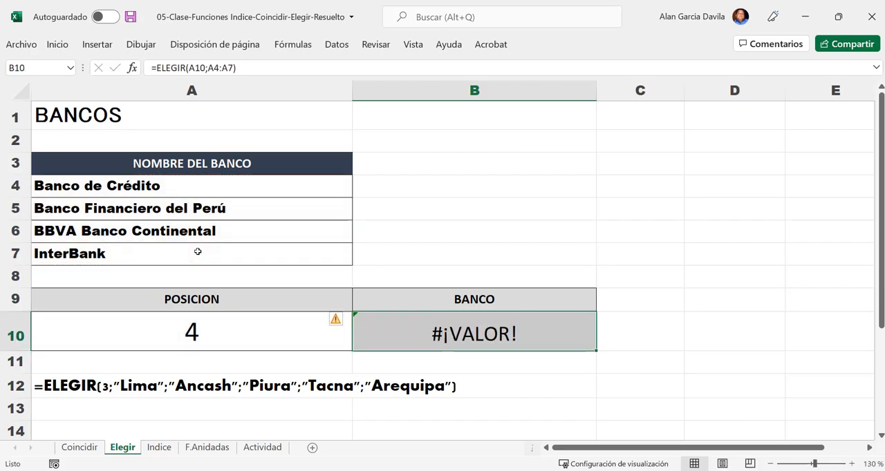
- Strip the A4:A7 range from the B10 formula, leaving =ELEGIR(A10
key("F2")
key("BackSpace")
key("BackSpace")
key("BackSpace")
key("BackSpace")
key("BackSpace")
key("BackSpace")
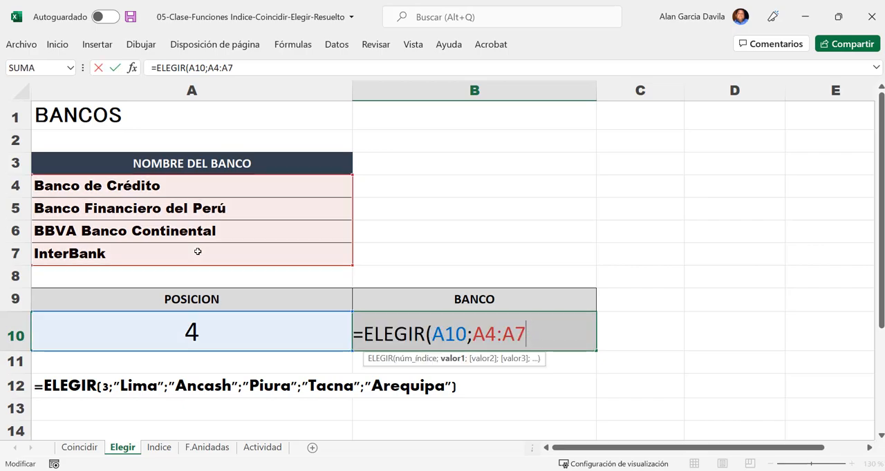
key("BackSpace")
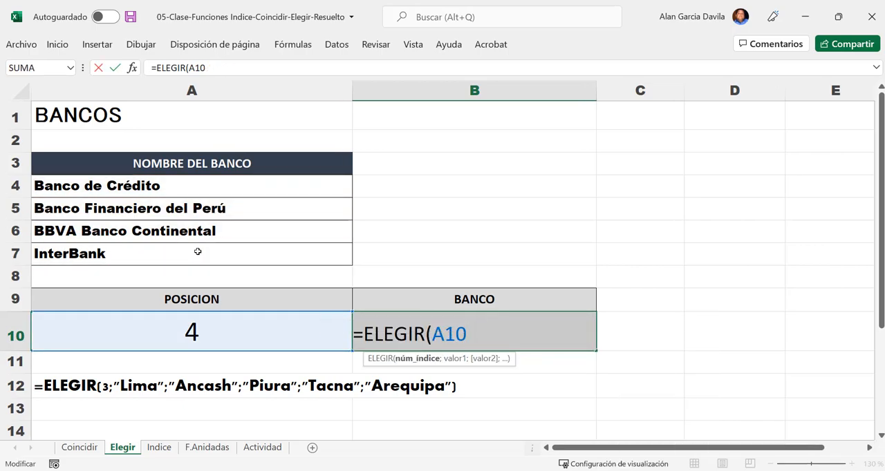
- Complete the B10 formula with each bank cell as a separate value: =ELEGIR(A10;A4;A5;A6;A7)
type(";")
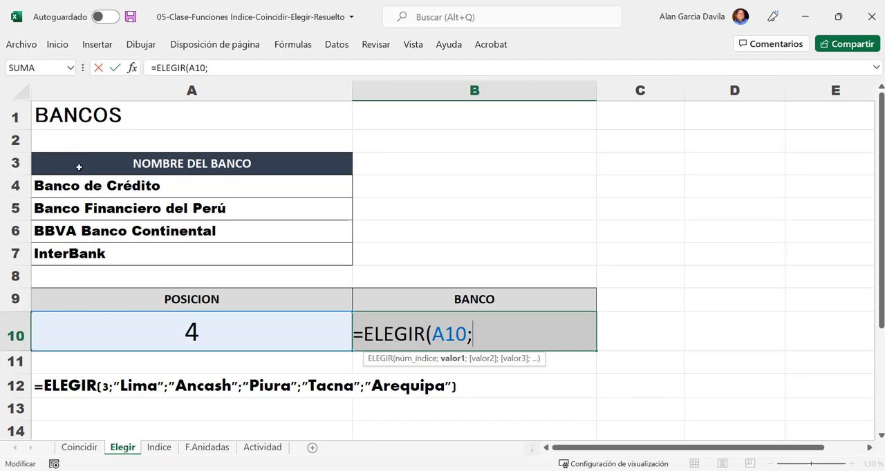
left_click(91, 187)
type(";")
left_click(123, 209)
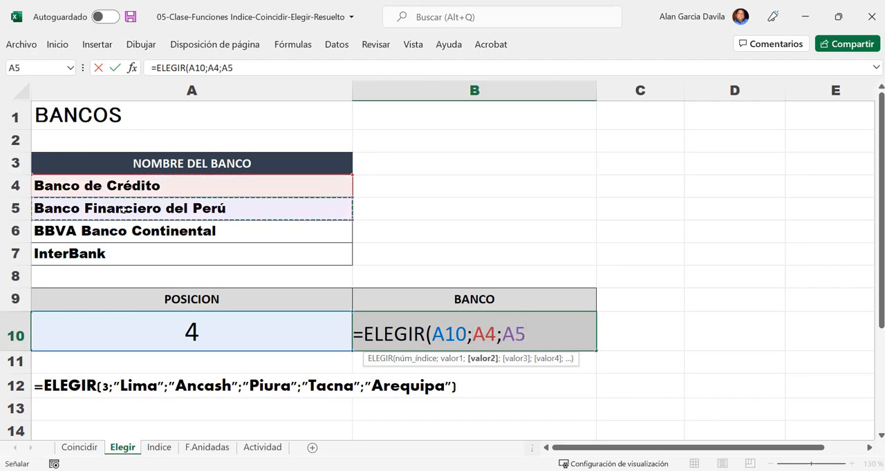
type(";")
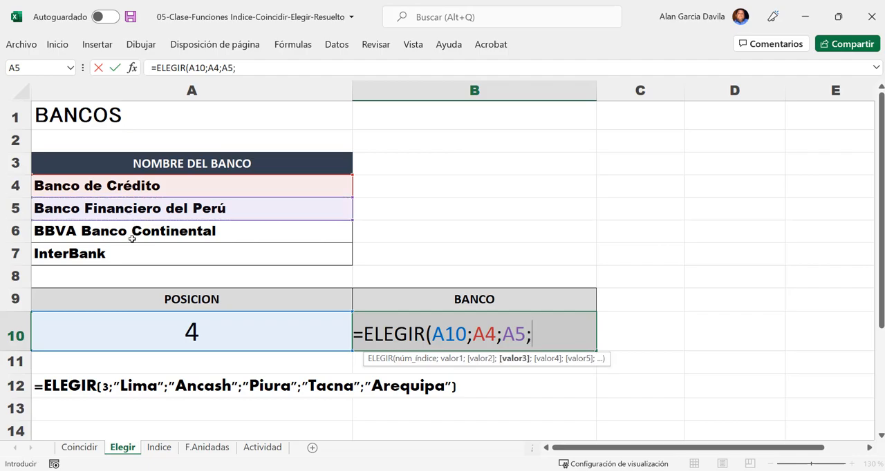
left_click(132, 235)
type(";")
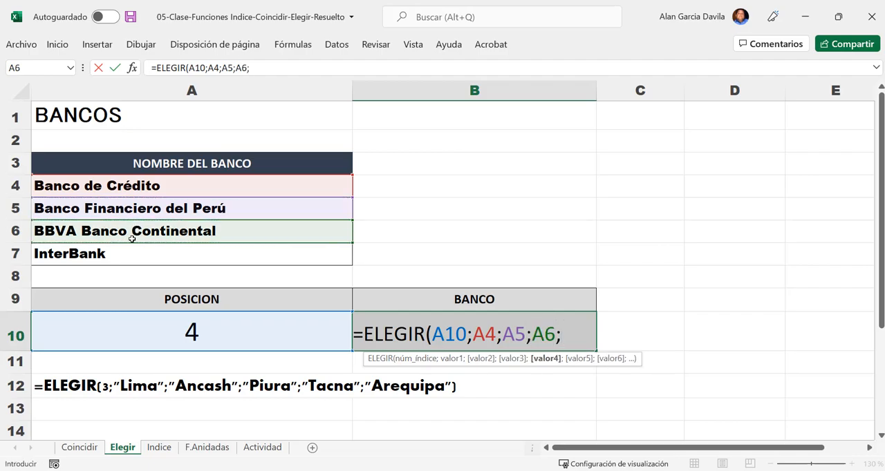
left_click(129, 249)
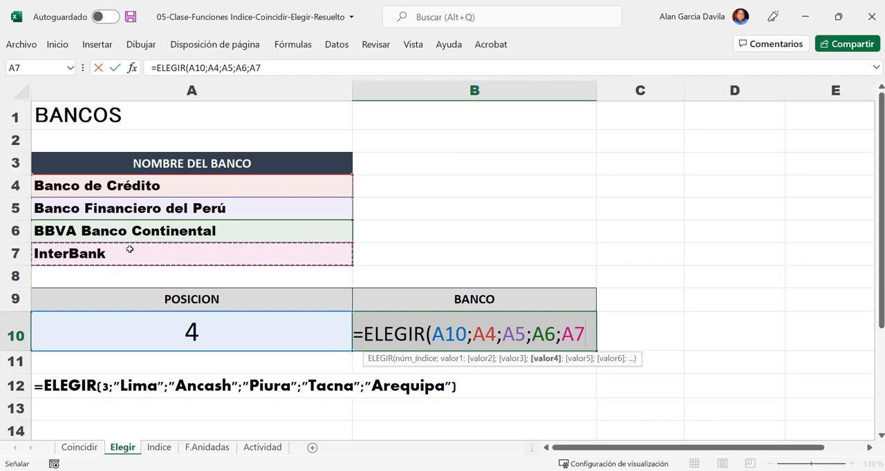
type(")")
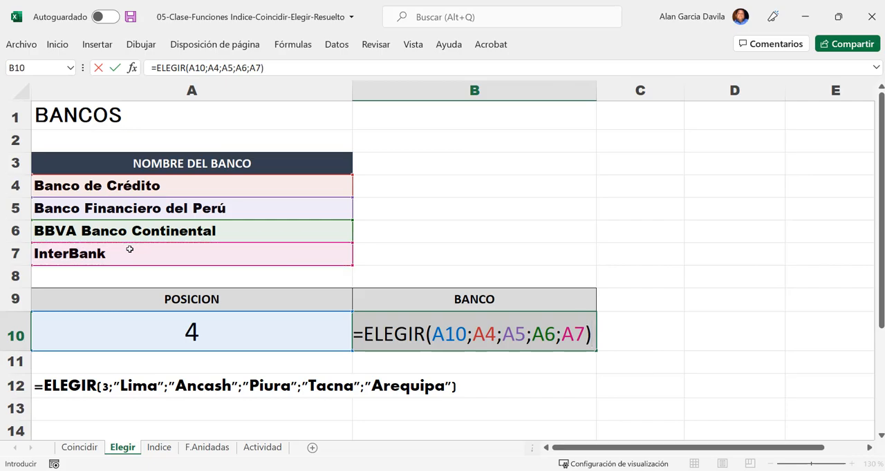
key("Return")
key("Up")
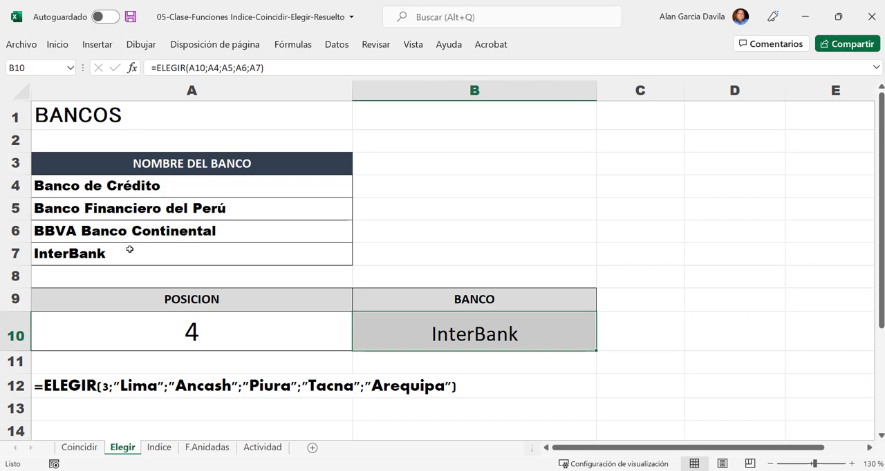
- Inspect the COINCIDIR formula in C15 of the Coincidir sheet, checking its search range B4:B12
left_click(96, 449)
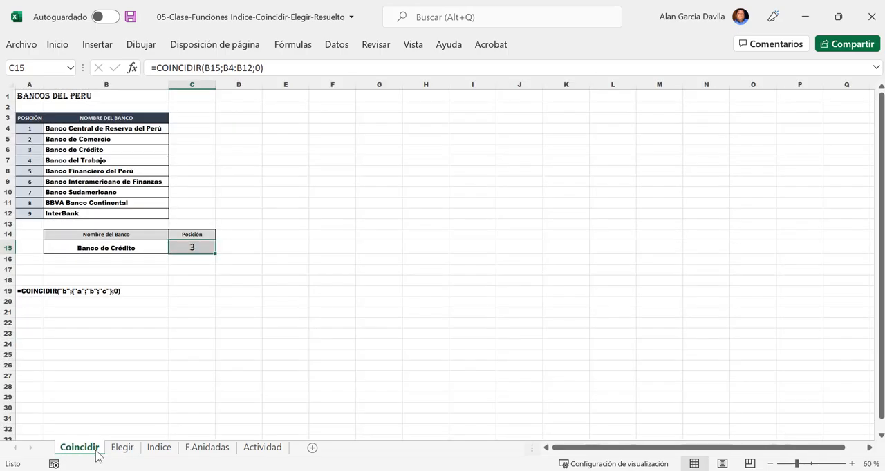
left_click(120, 449)
left_click(91, 453)
scroll(77, 267, "up", 4)
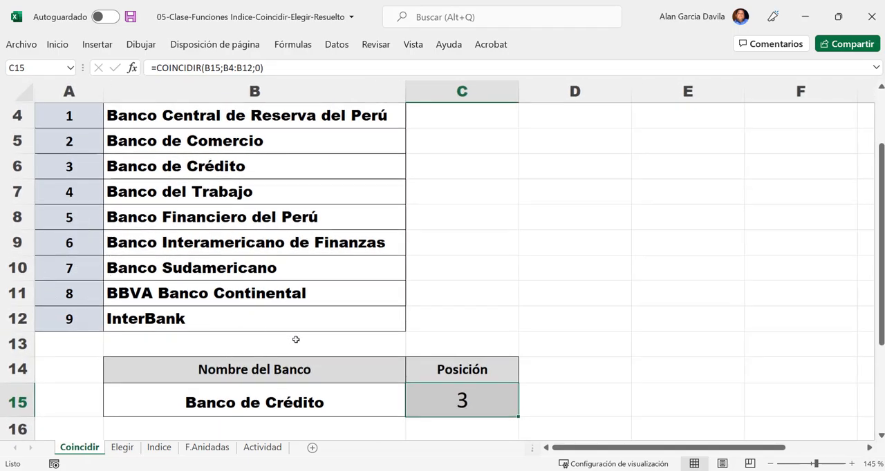
scroll(316, 341, "down", 1)
double_click(458, 324)
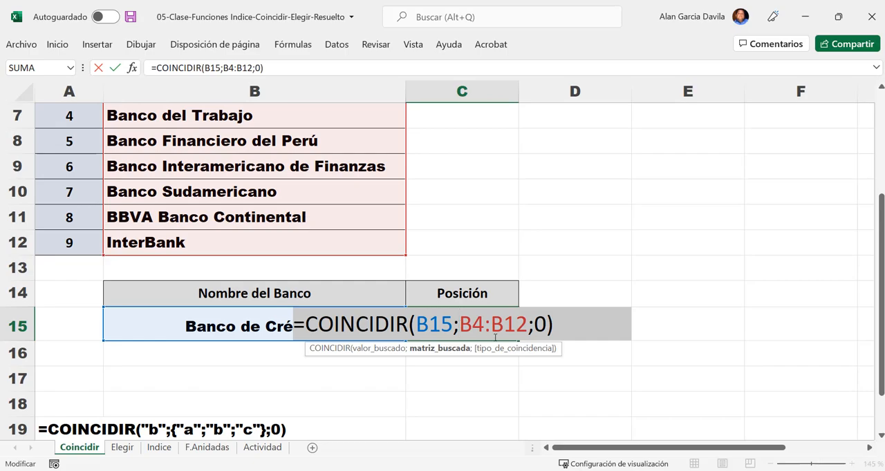
key("Return")
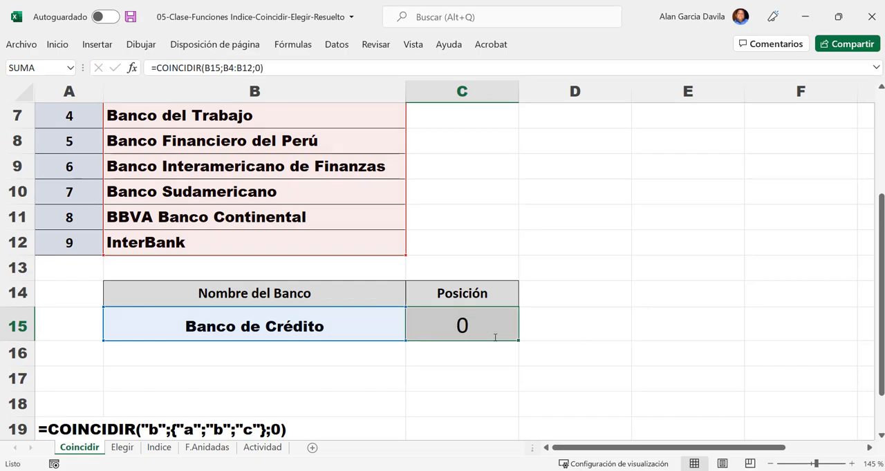
- Return to the Elegir sheet and review the position in A10 against the bank list in A4:A7
left_click(123, 448)
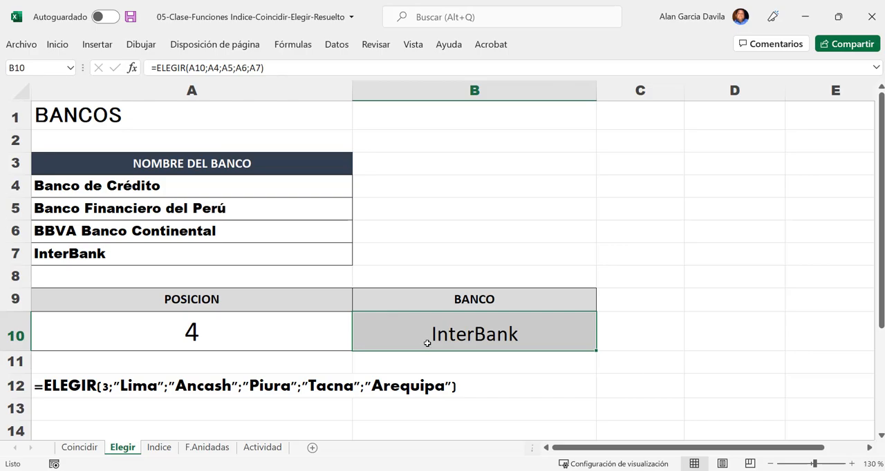
left_click(249, 339)
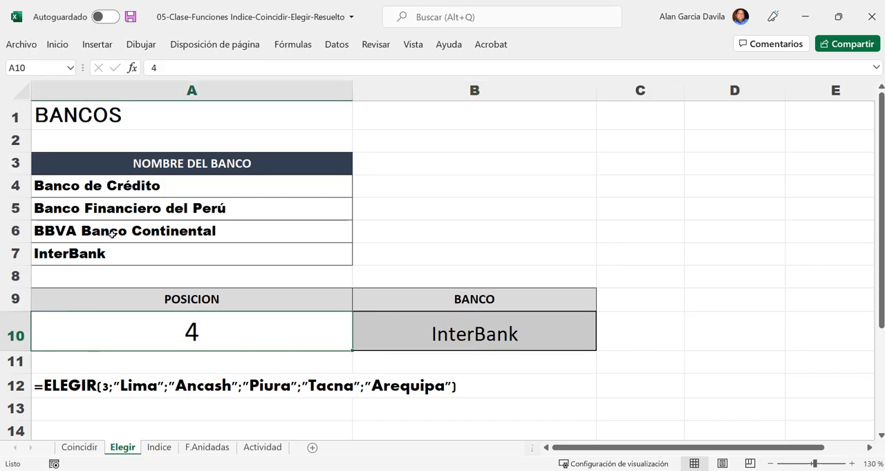
left_click(115, 173)
left_click_drag(113, 180, 115, 255)
left_click(115, 255)
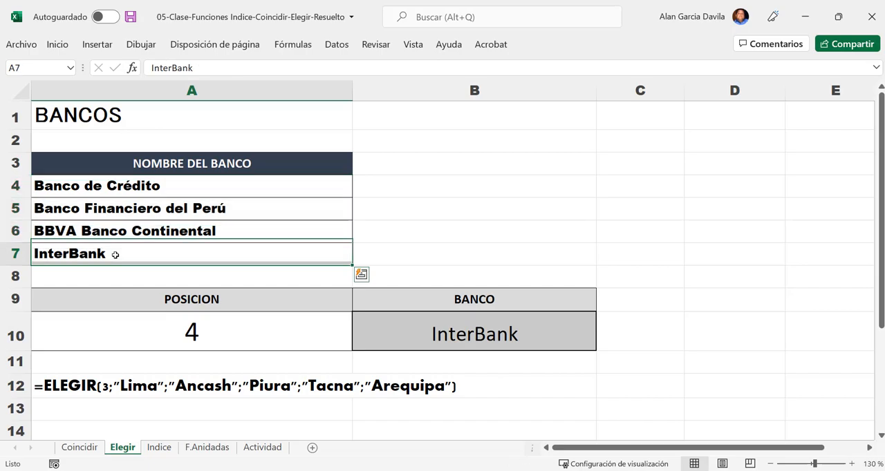
- Test the bank lookup by setting the position in A10 to 1, 2 and 3 in turn
left_click(191, 332)
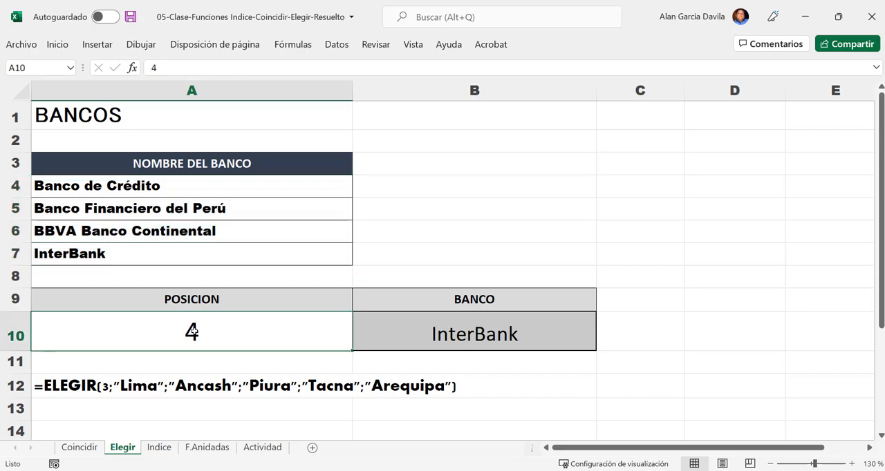
type("1")
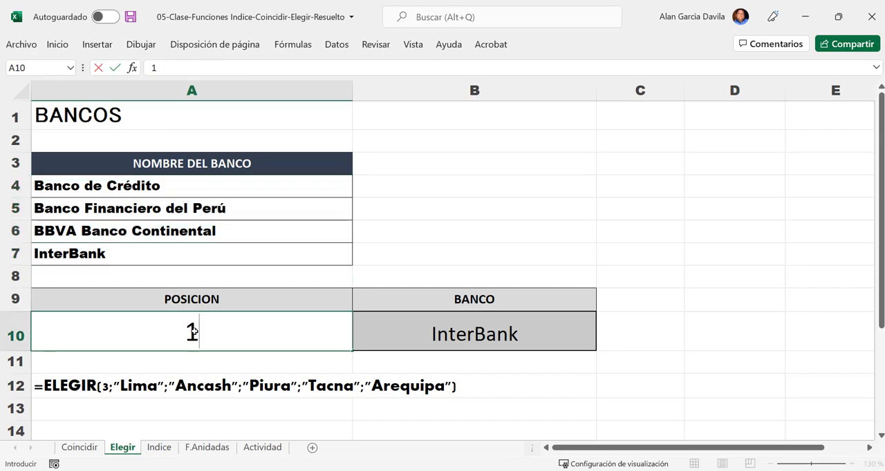
key("Return")
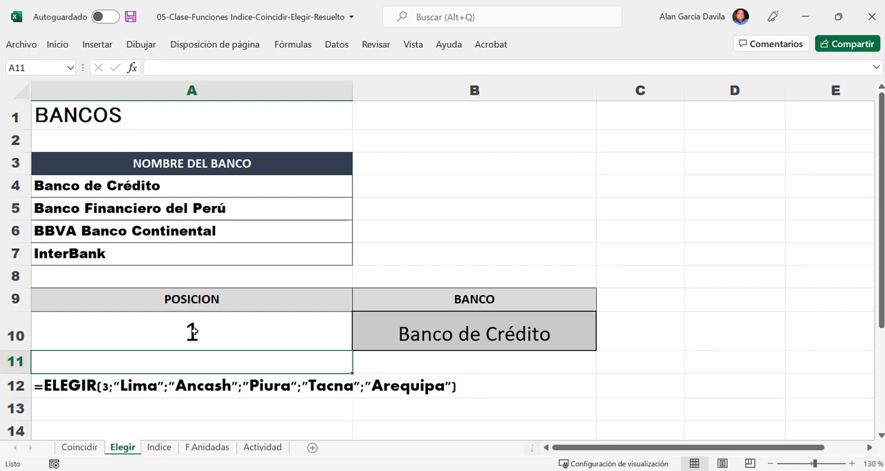
left_click(192, 333)
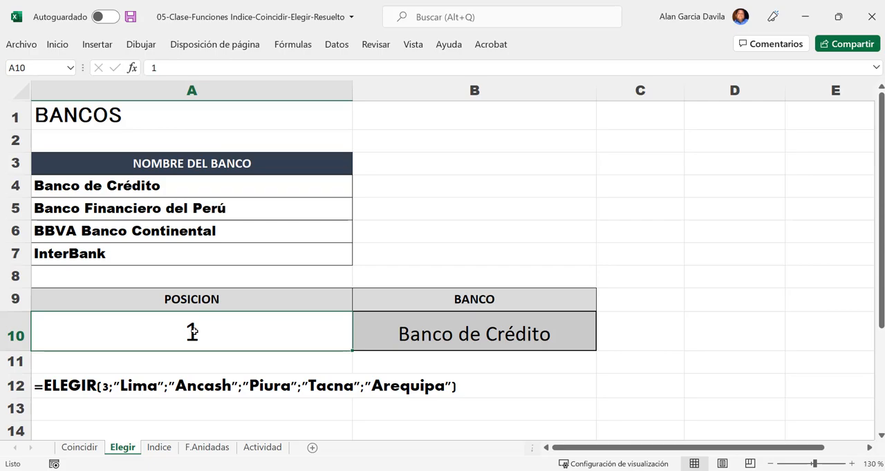
type("2")
key("Return")
left_click(192, 332)
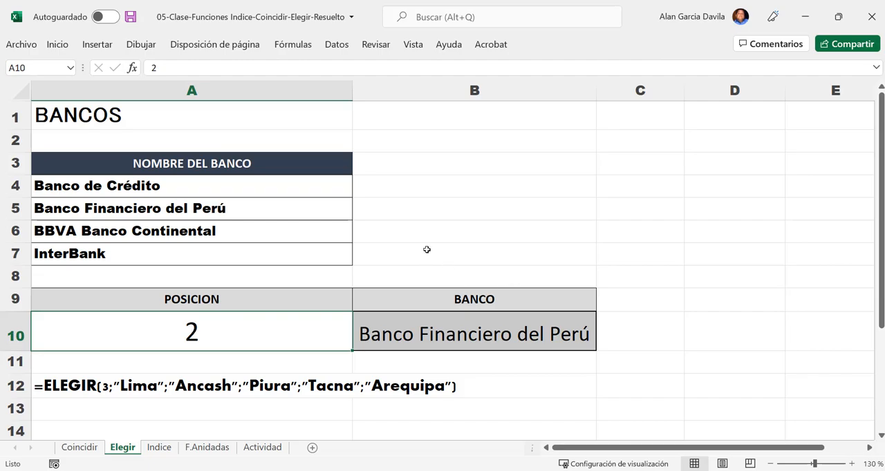
type("3")
key("Return")
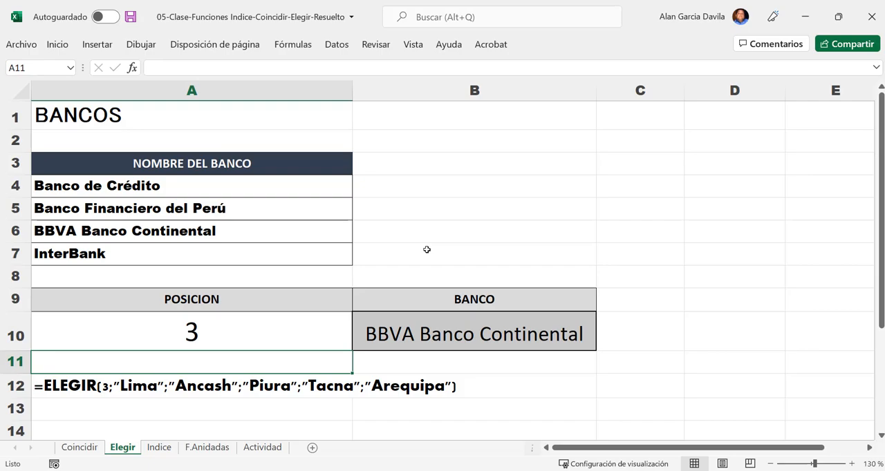
left_click(220, 323)
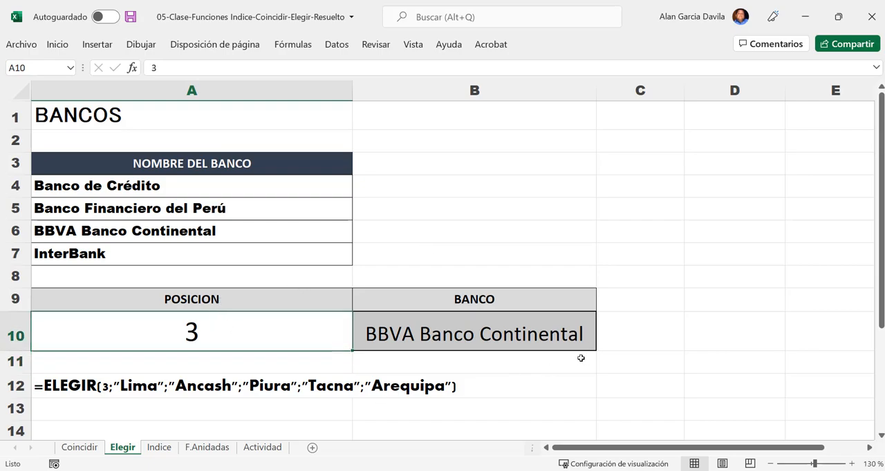
- Open the Nota Let. formula in D16 and examine how it mixes cell references with quoted text values
scroll(580, 356, "down", 4)
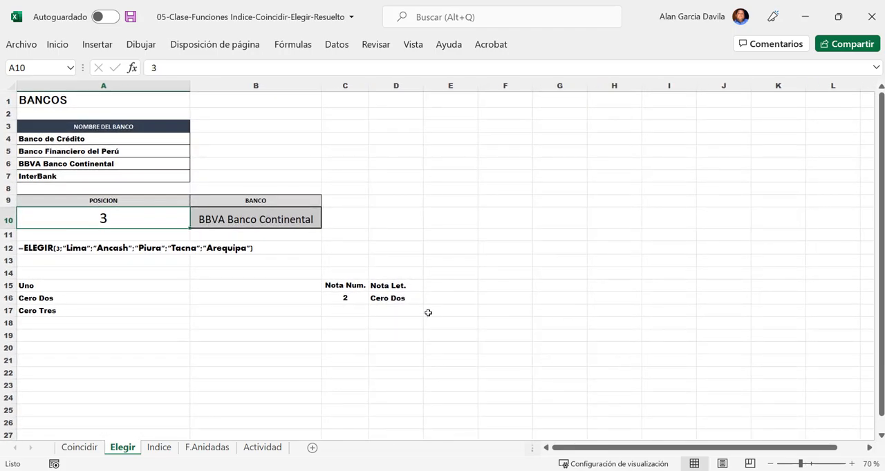
scroll(436, 312, "up", 3)
left_click_drag(629, 447, 662, 448)
scroll(413, 374, "down", 1)
left_click(374, 351)
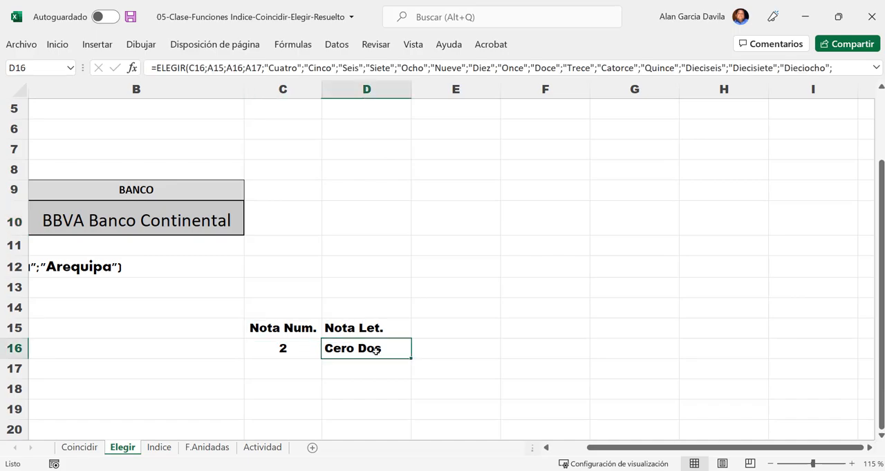
double_click(373, 349)
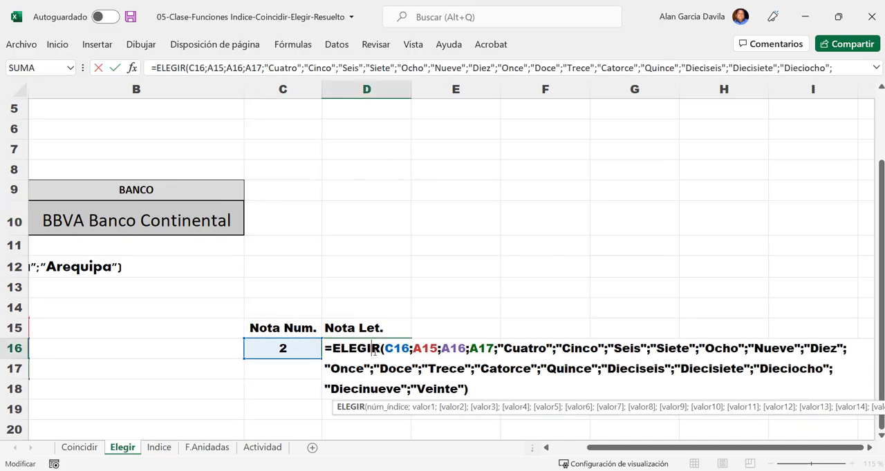
left_click(480, 388)
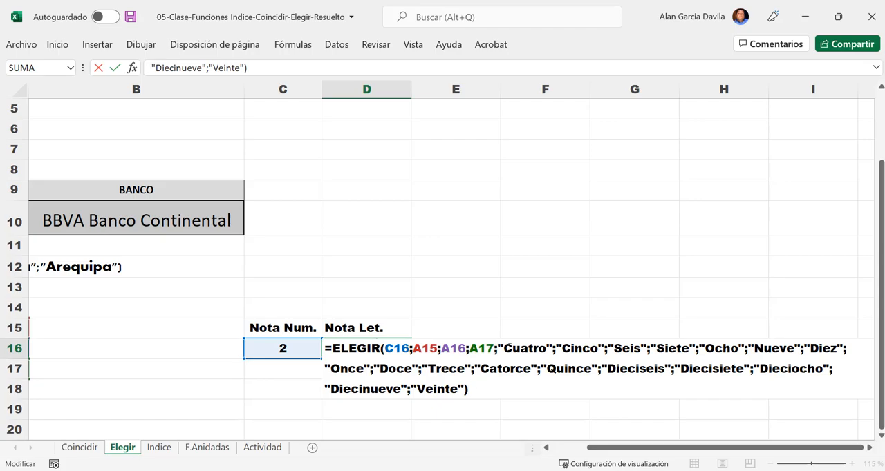
left_click(503, 348)
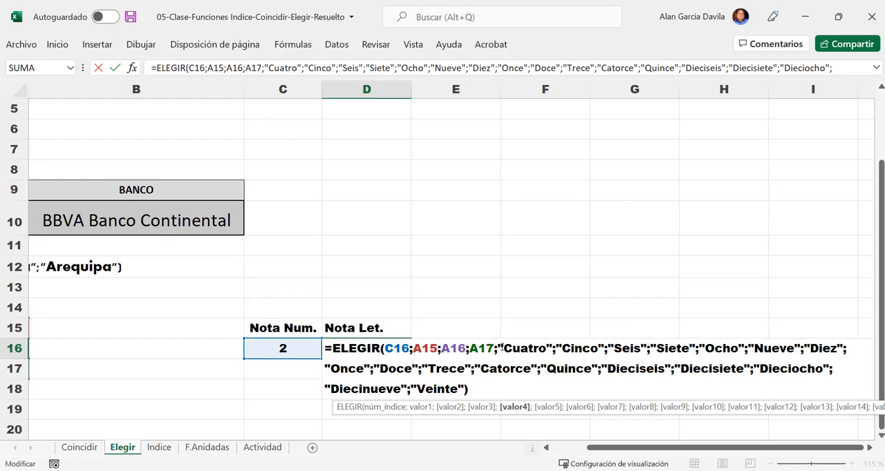
left_click(421, 349)
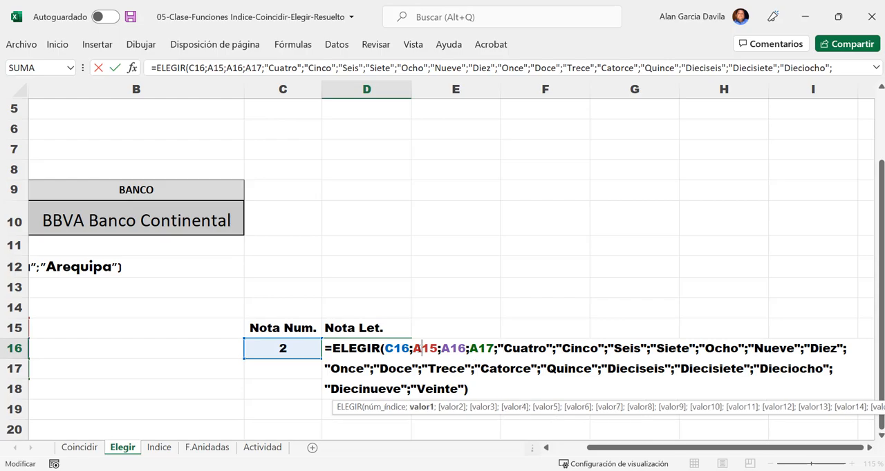
left_click(477, 336)
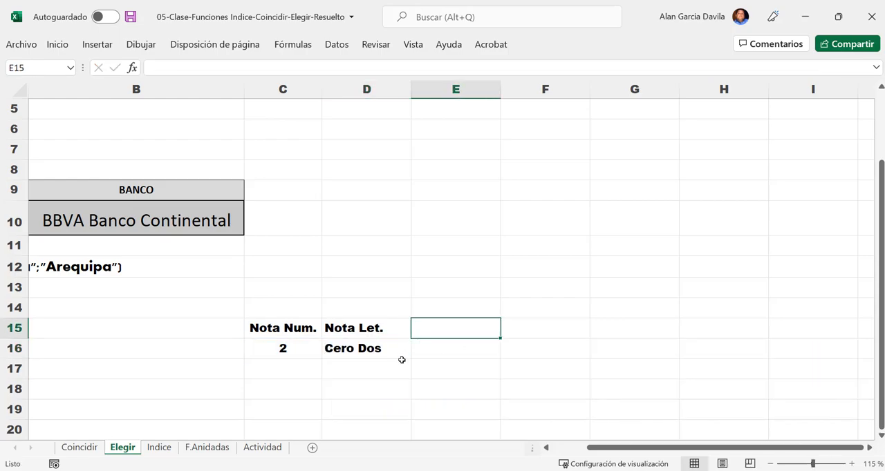
- Go through the D16 ELEGIR arguments one by one: index C16, values A15, A16 and A17, and the text "Cuatro"
left_click(381, 353)
double_click(381, 353)
left_click(521, 354)
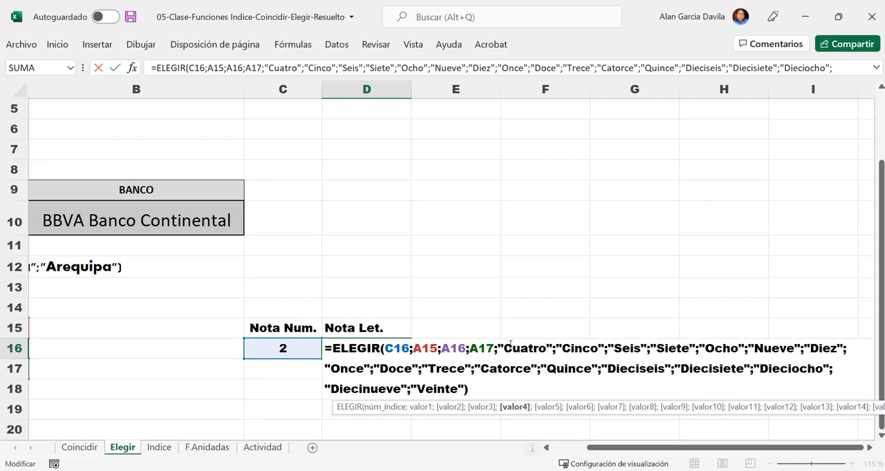
left_click(402, 348)
left_click(428, 348)
left_click(457, 348)
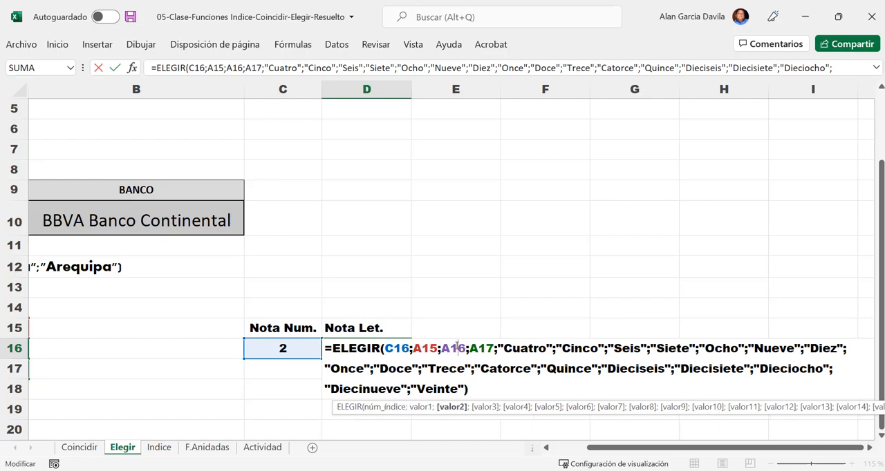
left_click(479, 348)
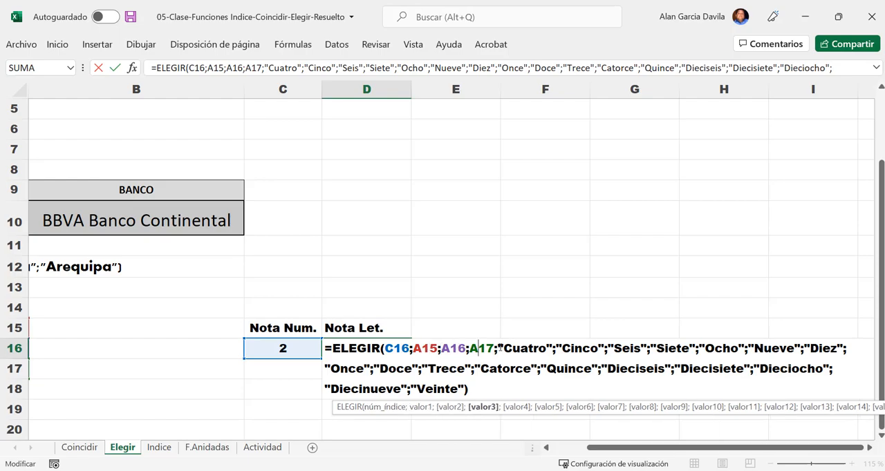
left_click_drag(499, 348, 552, 347)
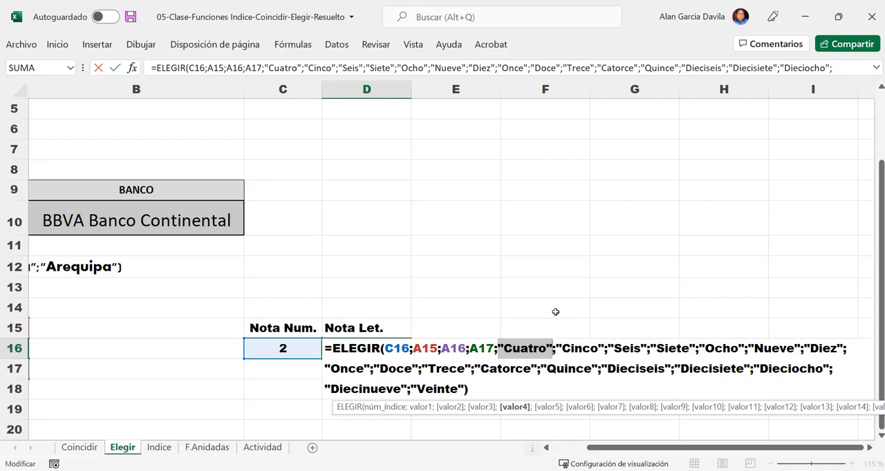
key("Return")
- Test the grade-to-words formula by setting Nota Num. in C16 to 3, 4, 5 and 6 in turn
left_click(261, 348)
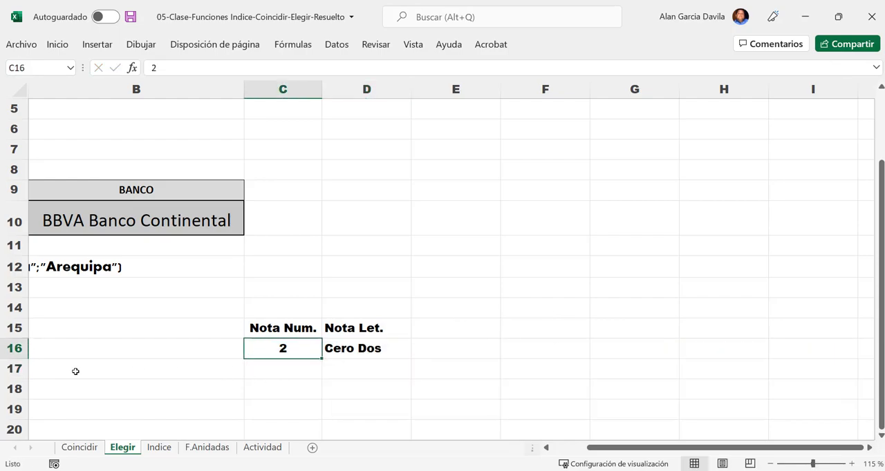
type("3")
key("Return")
key("Up")
type("4")
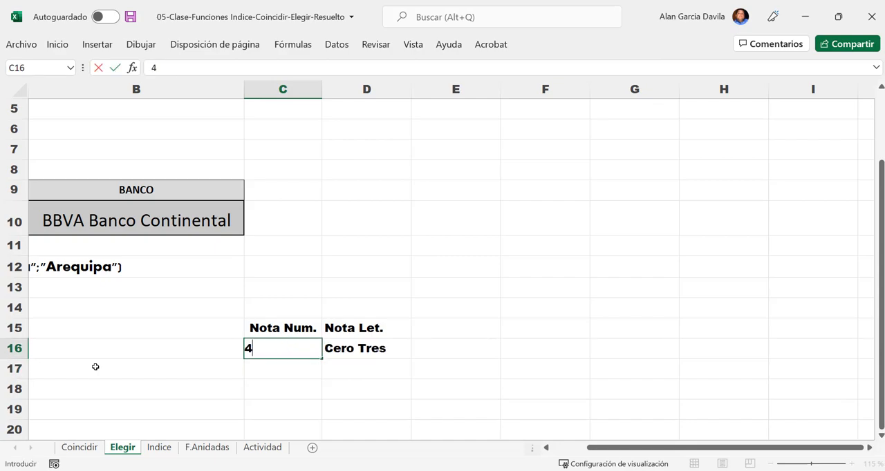
key("Return")
key("Up")
type("5")
key("Return")
key("Up")
type("6")
key("Return")
key("Up")
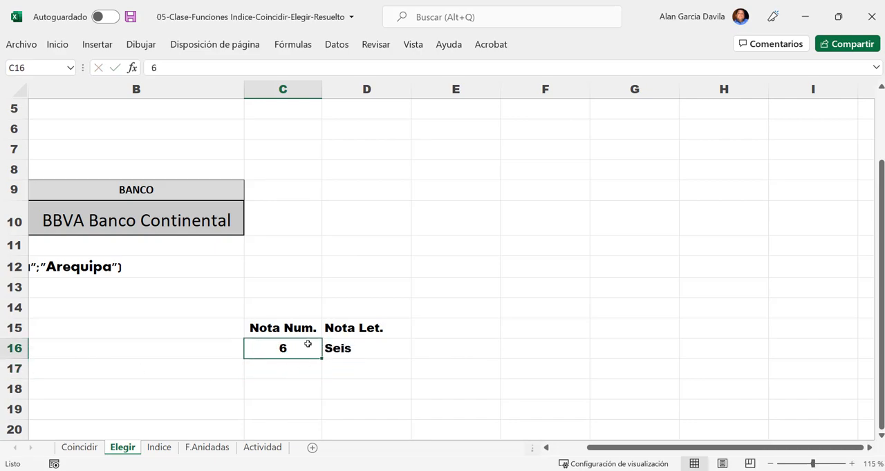
- Reopen the Nota Let. formula in D16 and review its quoted number words up to "Veinte"
double_click(368, 348)
left_click_drag(539, 372, 744, 351)
left_click(708, 368)
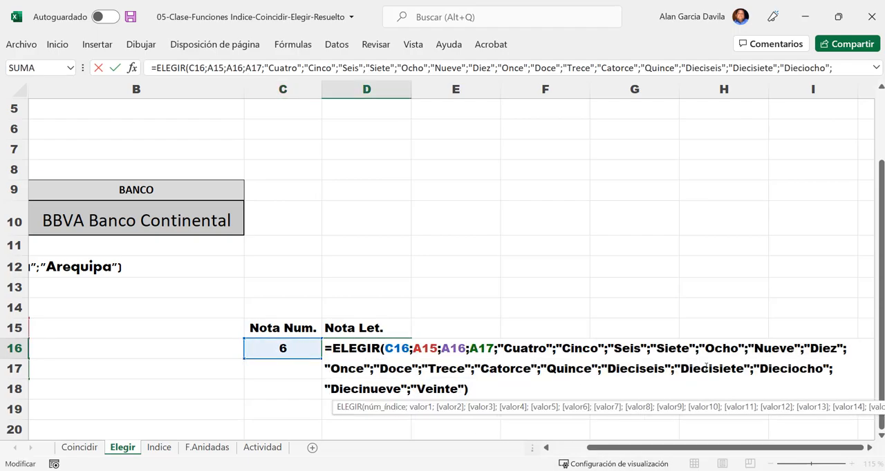
key("Return")
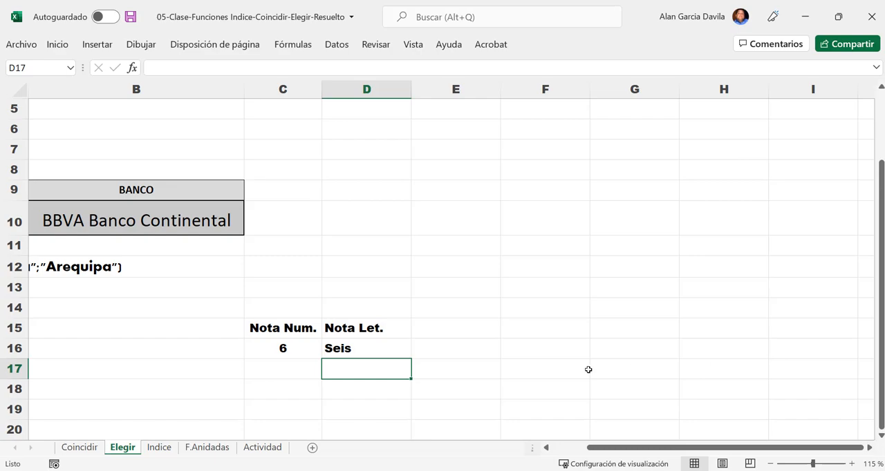
double_click(342, 347)
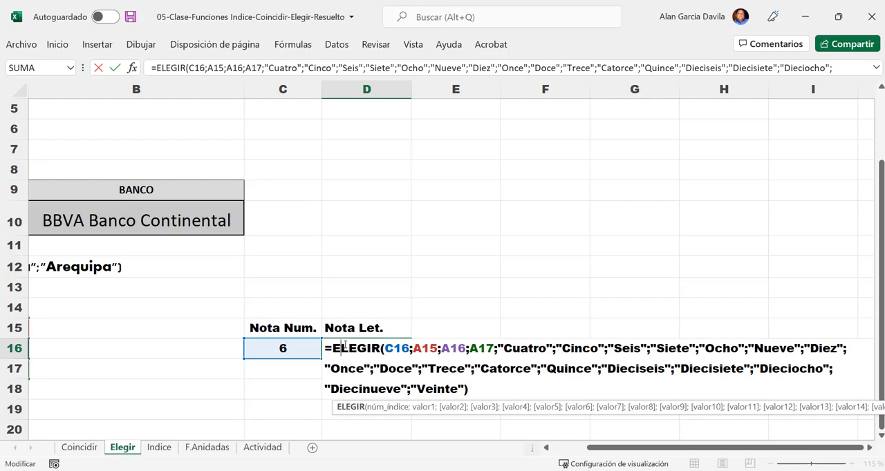
key("Return")
left_click(779, 464)
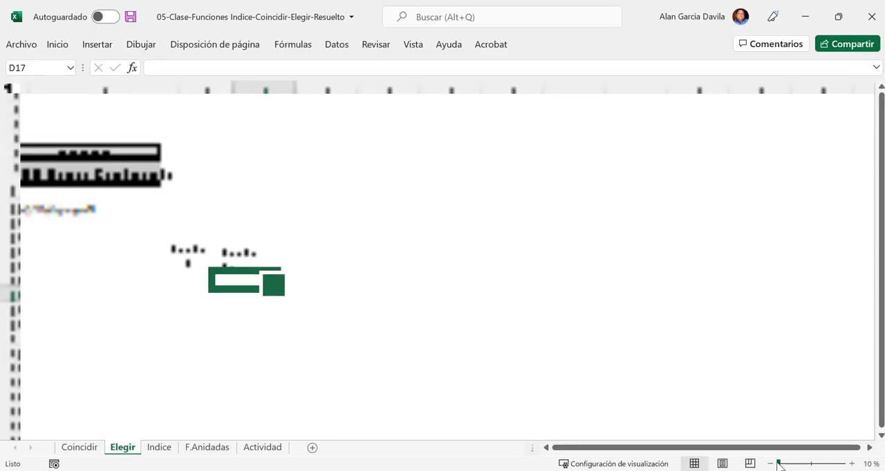
left_click_drag(779, 465, 822, 467)
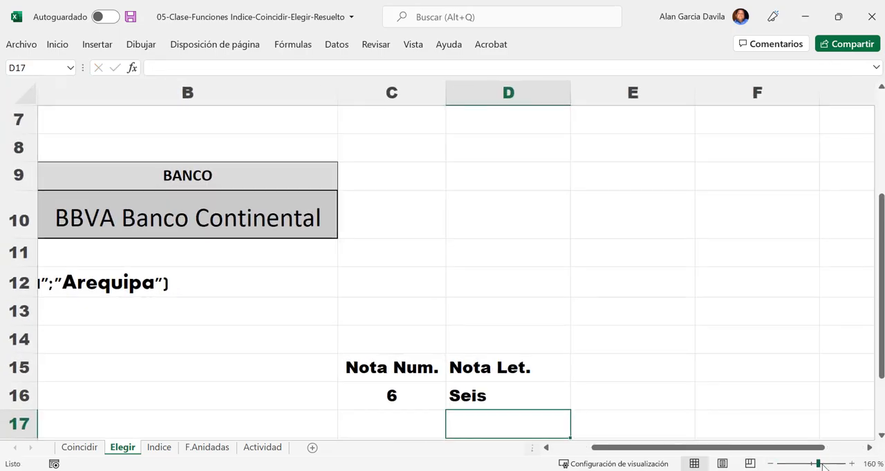
left_click(238, 322)
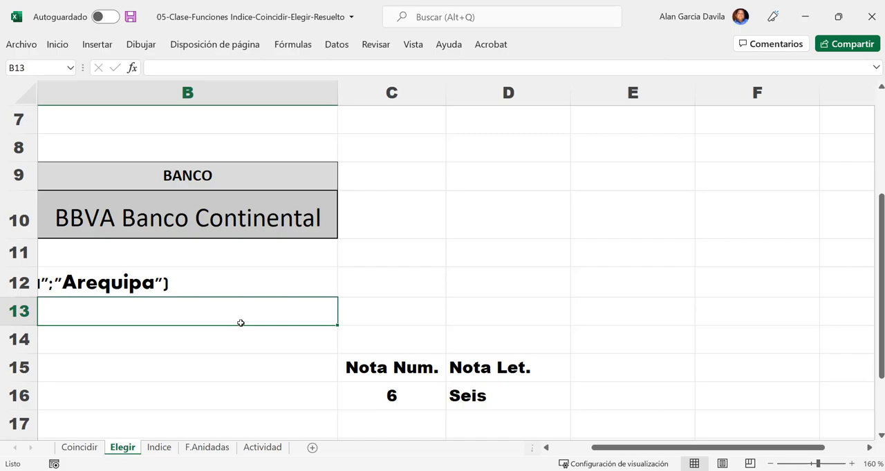
left_click(237, 344)
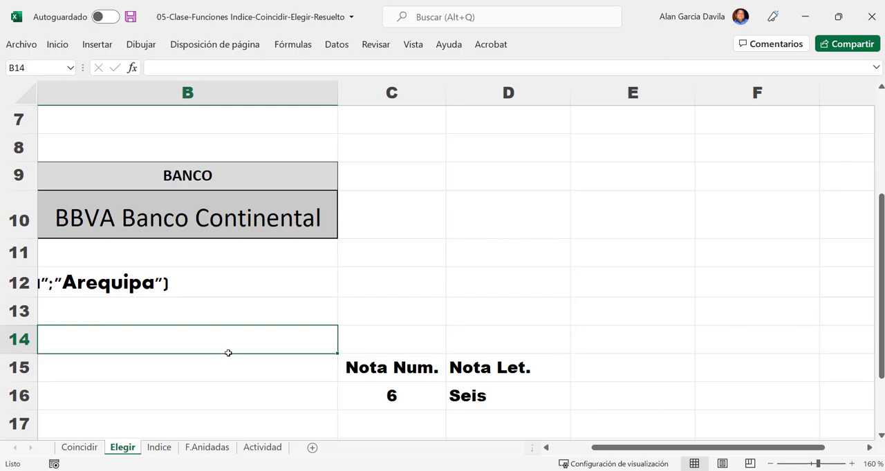
- Copy the grades table A4:F12, including its headers, from the Indice sheet
left_click(160, 447)
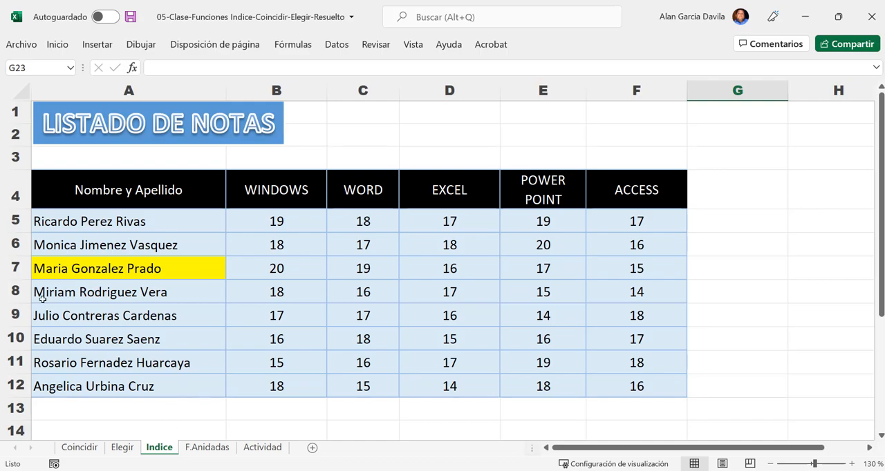
left_click_drag(125, 191, 598, 384)
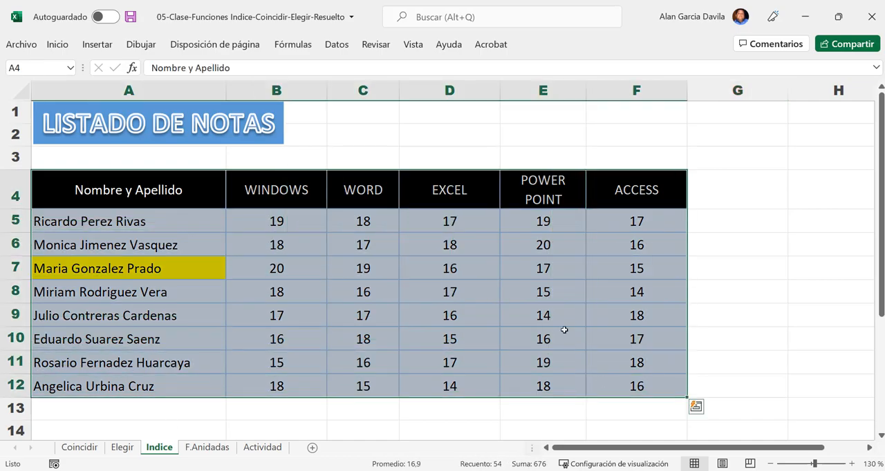
right_click(565, 330)
left_click(604, 81)
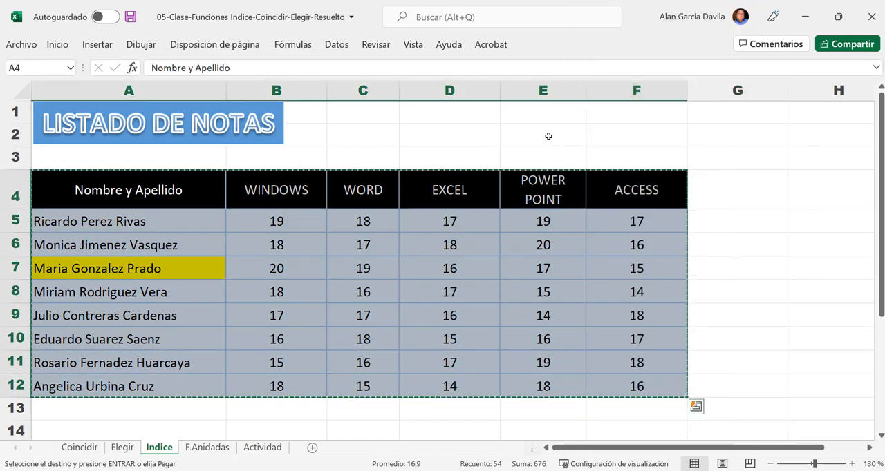
- Switch to Microsoft Whiteboard, paste the grades table into the empty area below the existing matrix drawing, and enlarge it
key("alt+Tab")
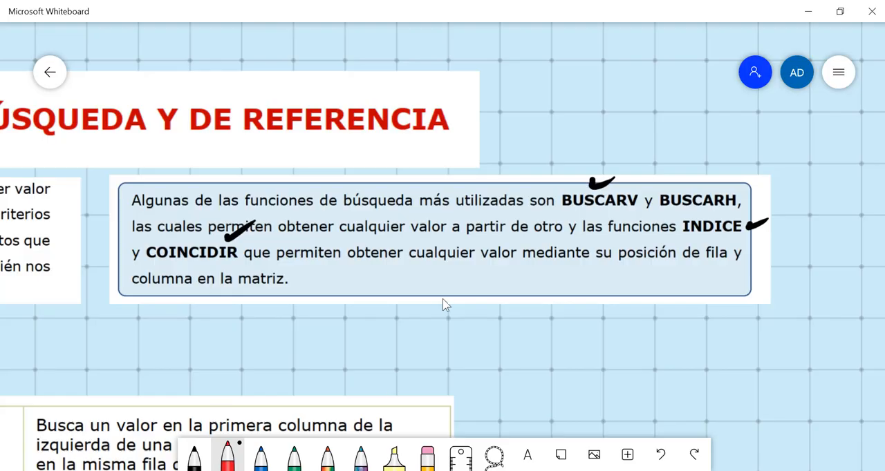
scroll(458, 316, "down", 8)
left_click_drag(587, 278, 671, 27)
left_click_drag(711, 248, 666, 69)
left_click_drag(400, 296, 424, 229)
scroll(435, 239, "up", 4)
scroll(437, 245, "up", 2)
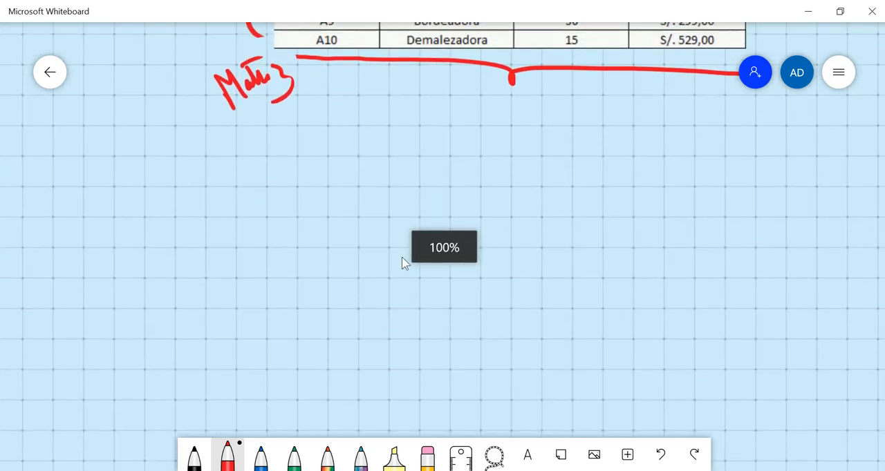
right_click(345, 244)
left_click(318, 219)
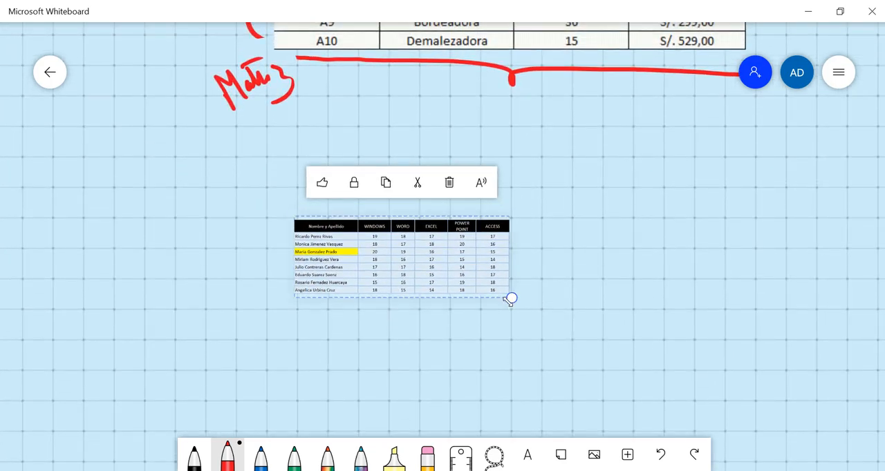
scroll(584, 299, "up", 4)
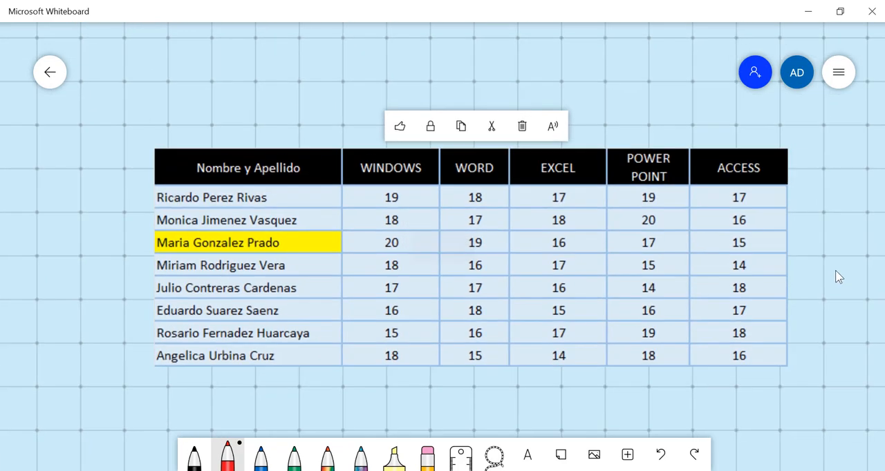
left_click_drag(835, 270, 836, 269)
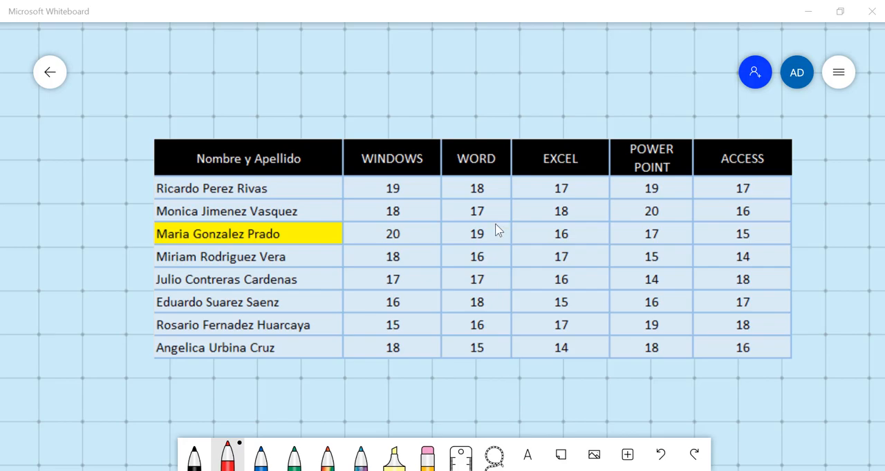
- Mark the sixth student's row and the POWER POINT column with red arrows and circles, and circle their intersecting grade in green
left_click_drag(99, 306, 171, 291)
mouse_move(155, 287)
left_mouse_down()
mouse_move(169, 288)
mouse_move(166, 304)
left_mouse_up()
mouse_move(685, 64)
left_mouse_down()
mouse_move(684, 121)
mouse_move(689, 109)
left_mouse_up()
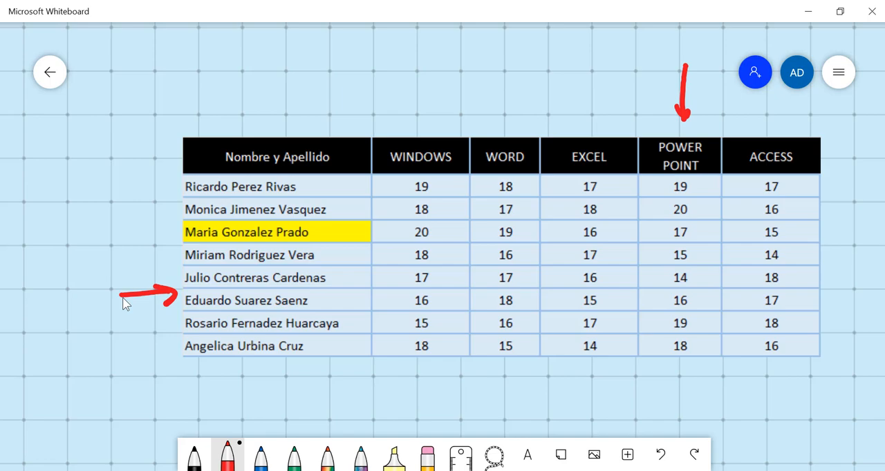
mouse_move(114, 281)
left_mouse_down()
mouse_move(111, 306)
mouse_move(116, 269)
left_mouse_up()
mouse_move(665, 41)
left_mouse_down()
mouse_move(658, 62)
mouse_move(661, 39)
left_mouse_up()
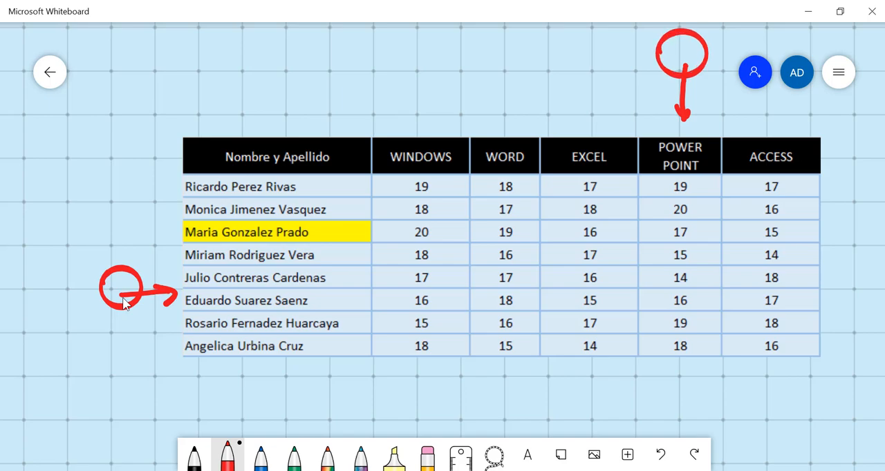
left_click(294, 458)
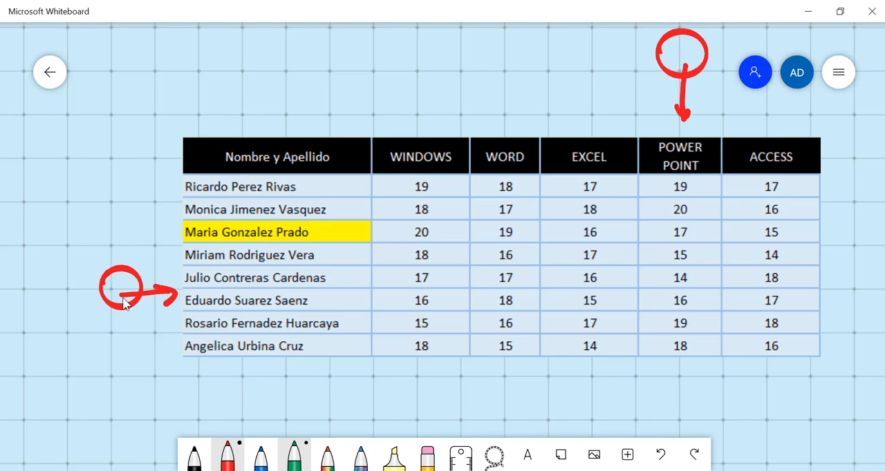
mouse_move(676, 283)
left_mouse_down()
mouse_move(684, 316)
mouse_move(660, 282)
left_mouse_up()
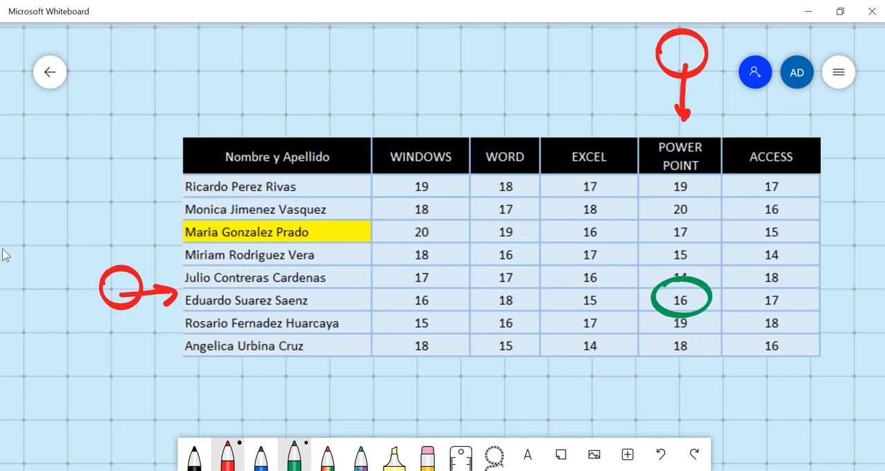
- Return to the Indice sheet in Excel, clear the copy selection, and point out the highlighted student in row 7
left_click(807, 20)
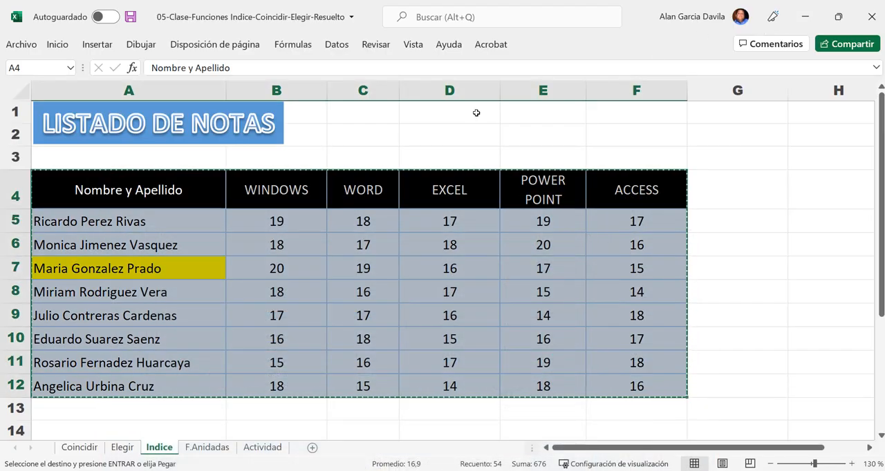
key("Escape")
left_click(420, 381)
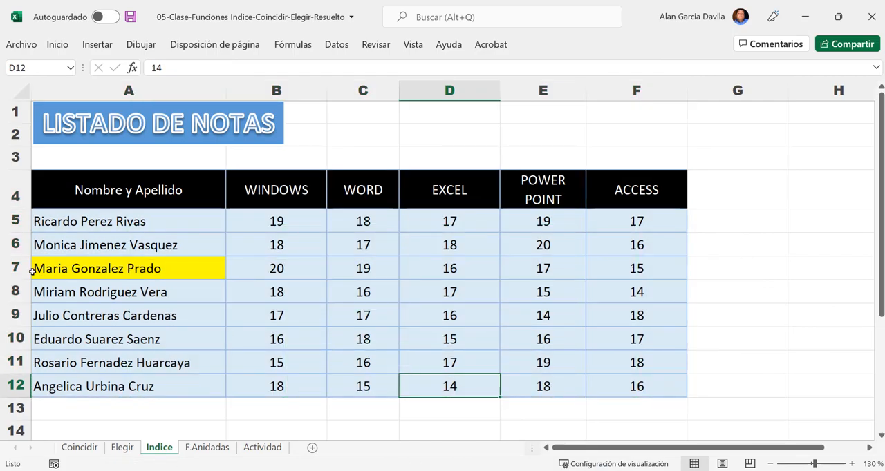
left_click(15, 268)
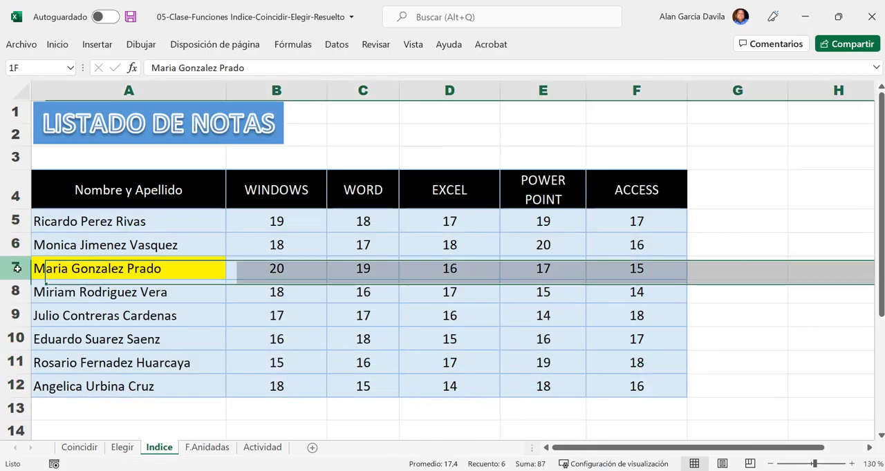
left_click(83, 270)
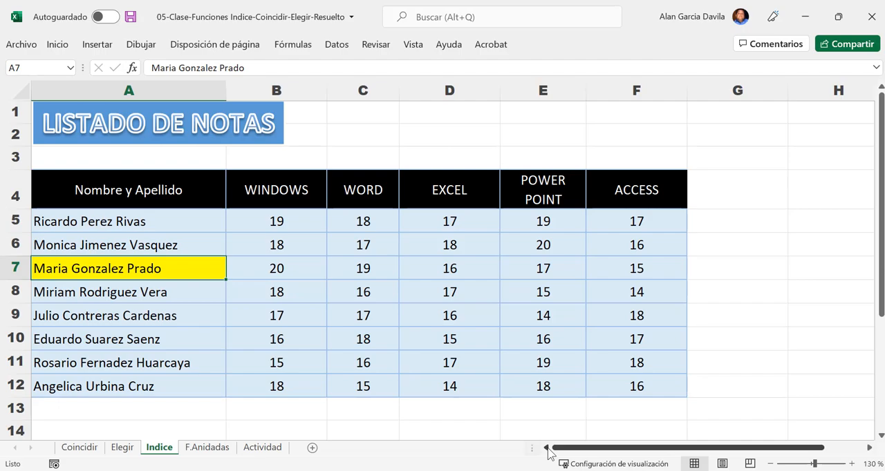
- Examine the Resumen de Nota block, checking the Alumno value in C17 and the Curso value in C19
scroll(263, 330, "down", 1)
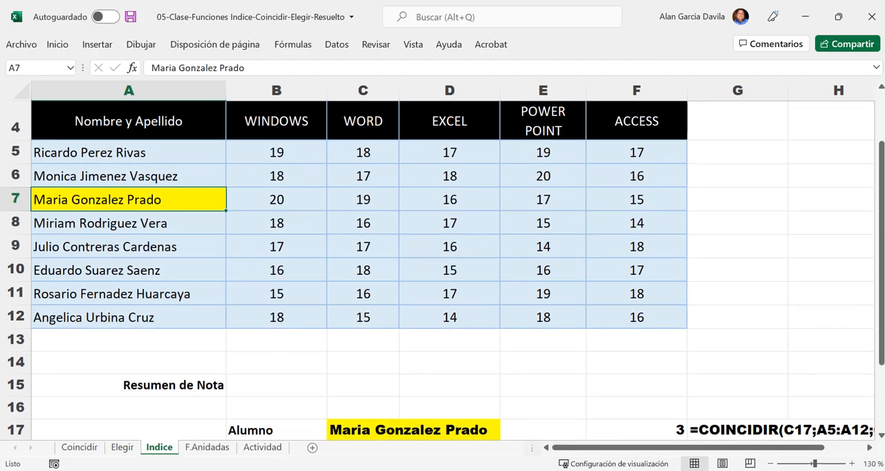
left_click(771, 465)
left_click(770, 464)
left_click(771, 464)
scroll(252, 318, "down", 1)
scroll(252, 317, "down", 1)
left_click_drag(175, 310, 357, 385)
left_click(274, 315)
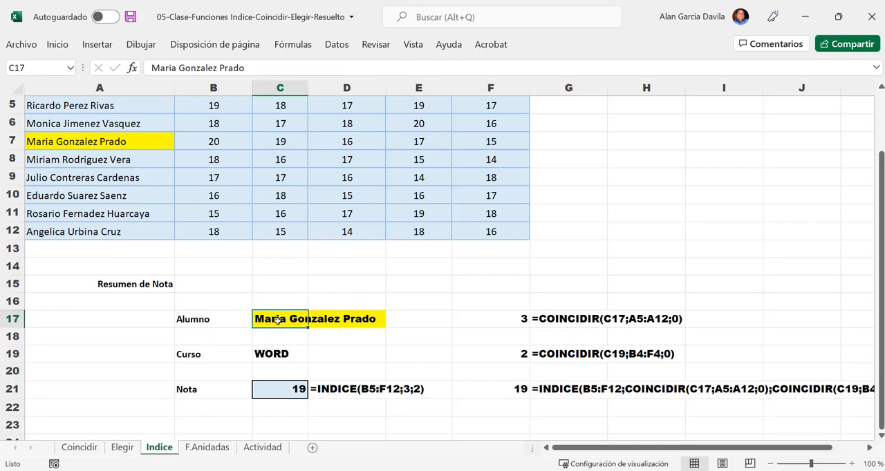
left_click(279, 352)
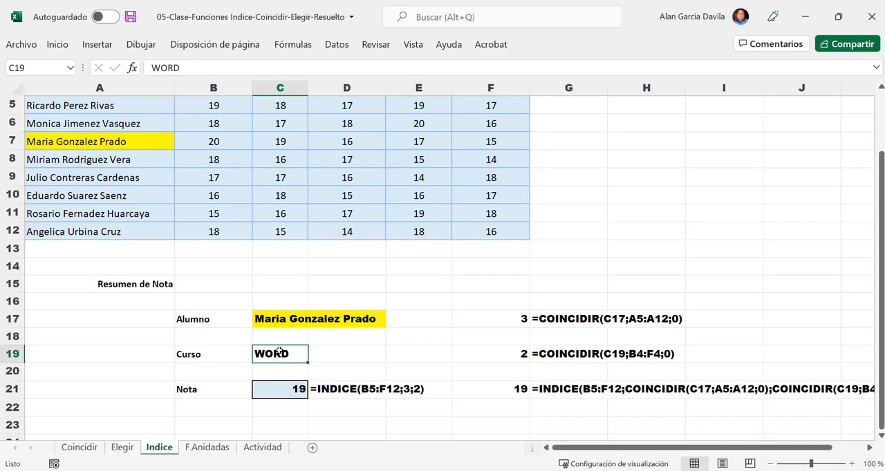
- Open the Nota formula in C21 and examine the INDICE syntax, highlighting its matriz argument B5:F12
double_click(293, 391)
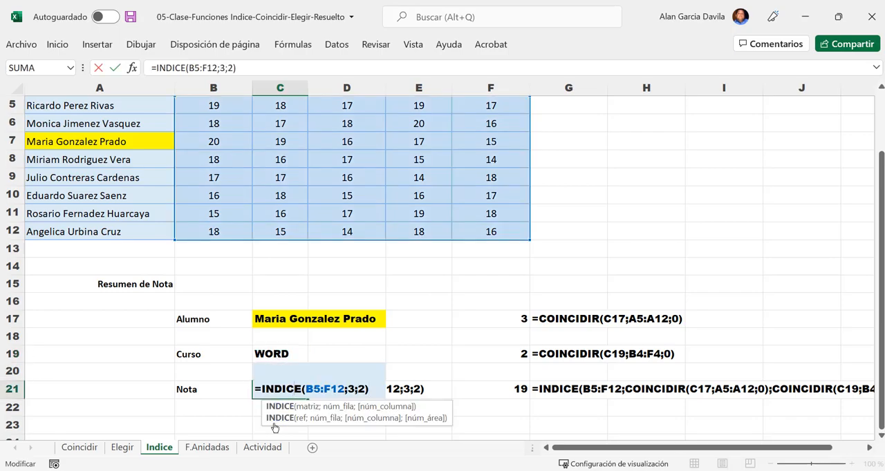
key("Escape")
scroll(293, 404, "up", 5, "ctrl")
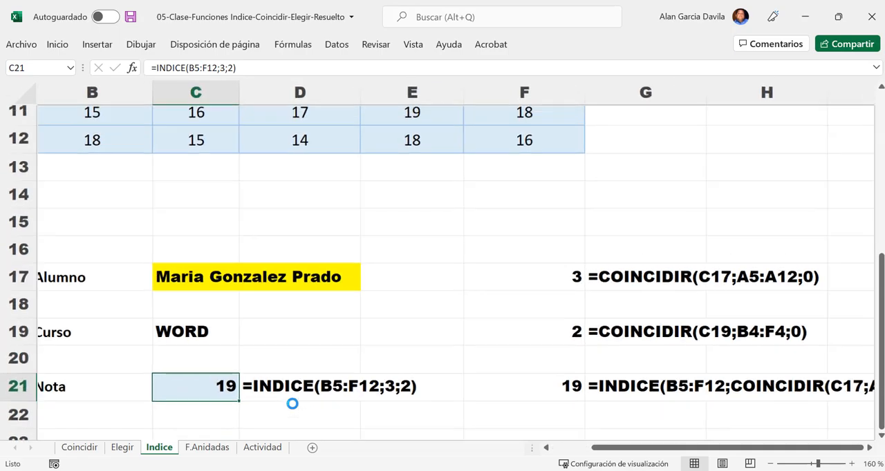
scroll(293, 405, "up", 4, "ctrl")
left_click_drag(714, 449, 660, 448)
scroll(631, 416, "down", 1)
double_click(333, 277)
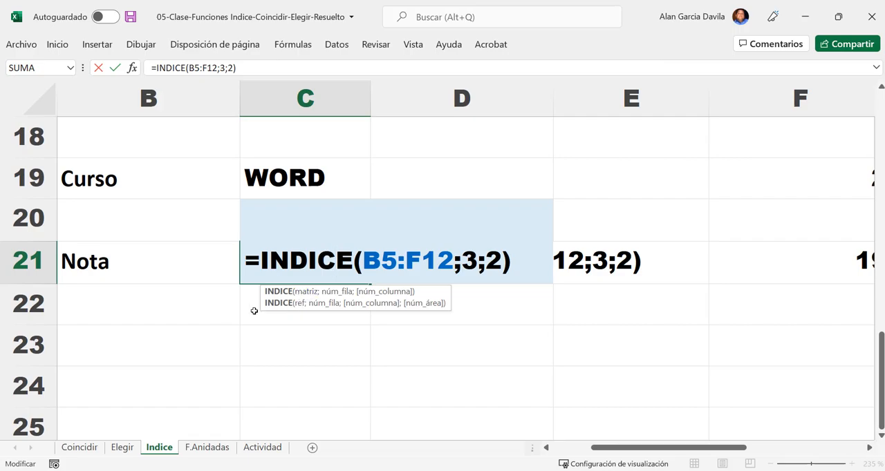
left_click(312, 293)
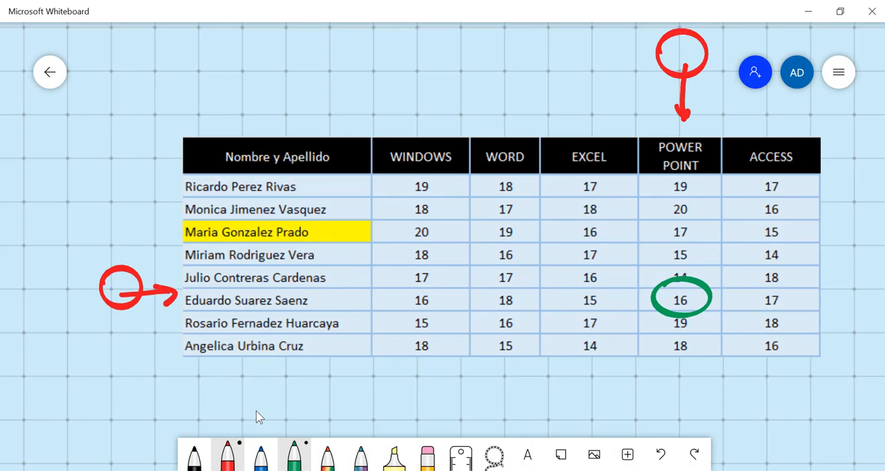
- Switch to Whiteboard, outline the table's grade values with the rainbow pen, and remove the outline
left_click(328, 457)
mouse_move(392, 172)
left_mouse_down()
mouse_move(380, 200)
mouse_move(389, 300)
mouse_move(456, 364)
mouse_move(639, 364)
mouse_move(786, 338)
mouse_move(823, 243)
mouse_move(763, 188)
mouse_move(382, 166)
left_mouse_up()
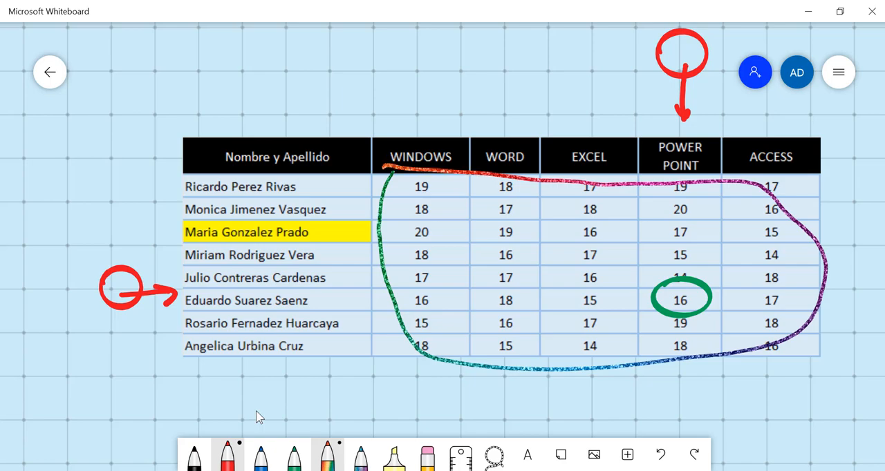
mouse_move(553, 300)
left_mouse_down()
mouse_move(429, 213)
mouse_move(466, 385)
mouse_move(789, 334)
mouse_move(718, 182)
mouse_move(435, 236)
left_mouse_up()
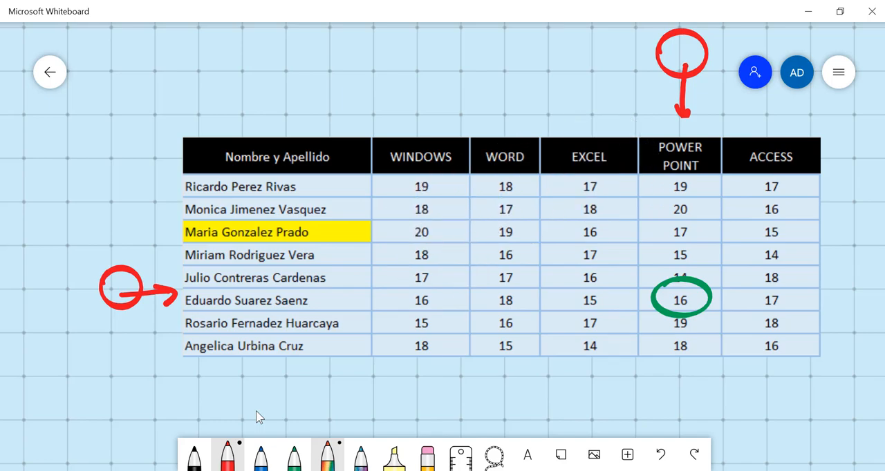
- Draw rainbow crosses beside the header row and below the name column, and outline the grade values and undo that outline
mouse_move(834, 154)
left_mouse_down()
mouse_move(874, 134)
mouse_move(862, 159)
left_mouse_up()
left_click_drag(295, 367, 253, 412)
left_click_drag(249, 372, 298, 418)
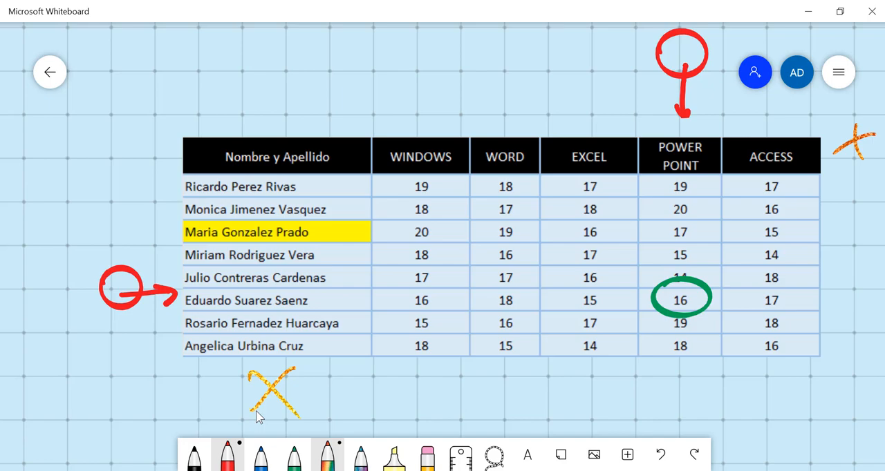
mouse_move(411, 182)
left_mouse_down()
mouse_move(400, 297)
mouse_move(573, 384)
mouse_move(801, 264)
mouse_move(439, 225)
left_mouse_up()
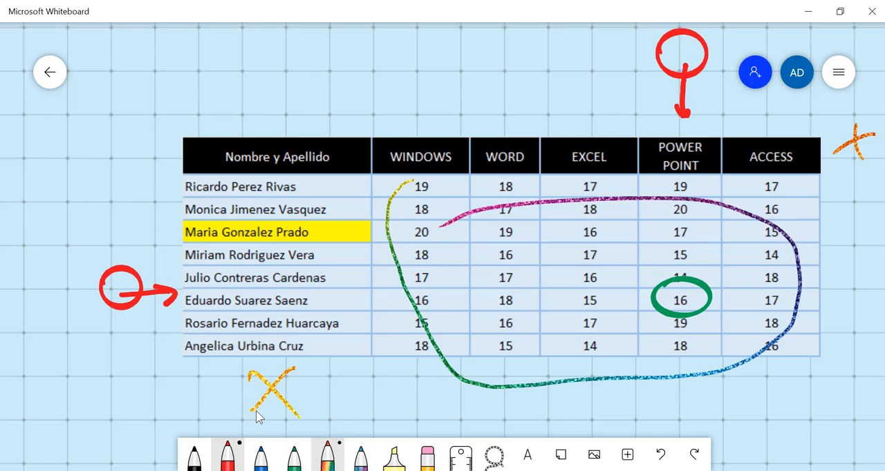
key("ctrl+z")
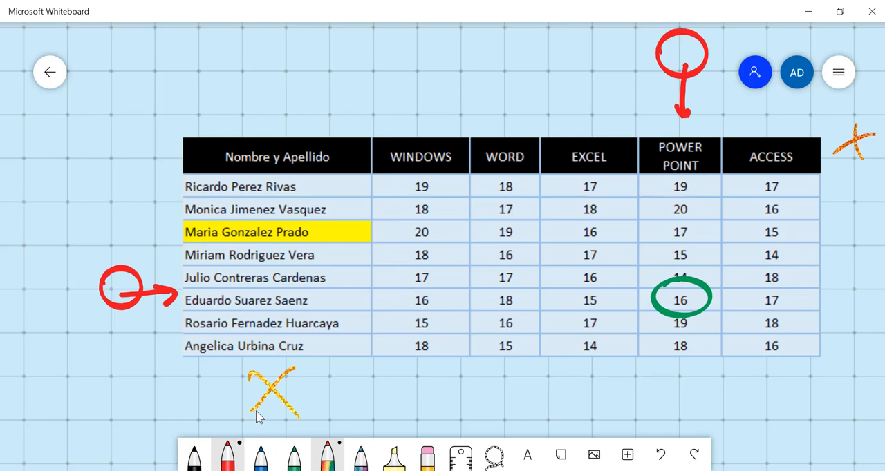
- Return to Excel, highlight the núm_fila argument 3 and the núm_columna argument 2 in C21's INDICE formula, and leave the cell
left_click(483, 470)
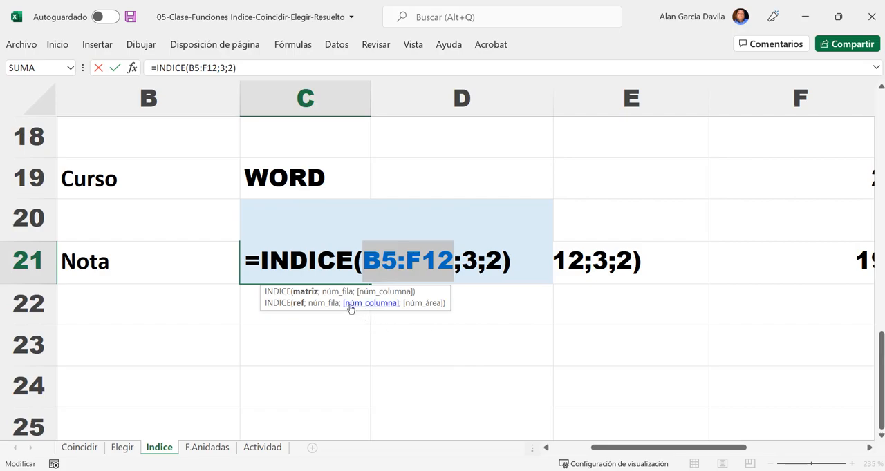
key("alt+Tab")
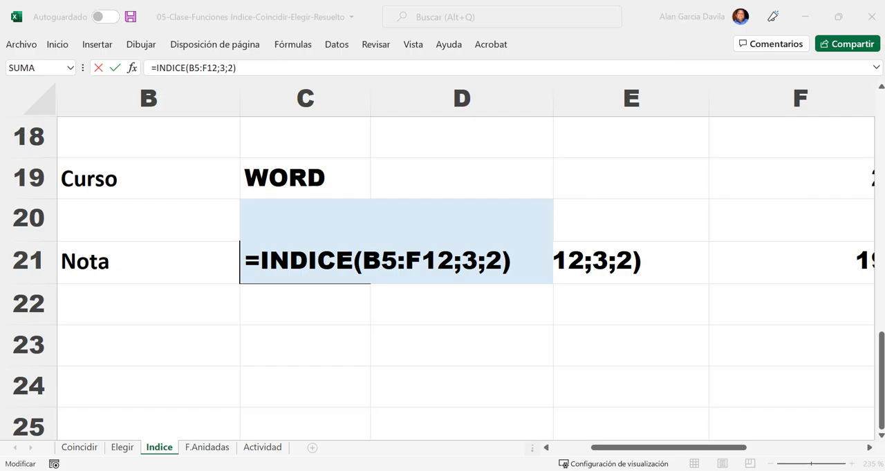
key("alt+Tab")
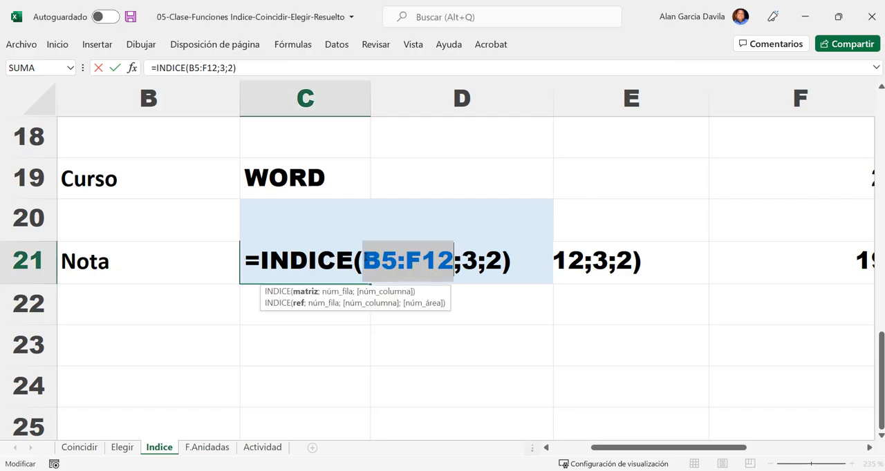
left_click(335, 292)
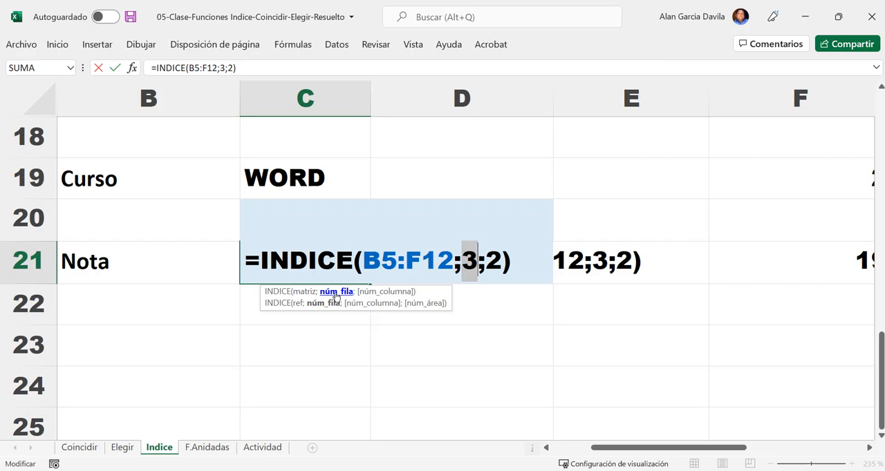
left_click(388, 294)
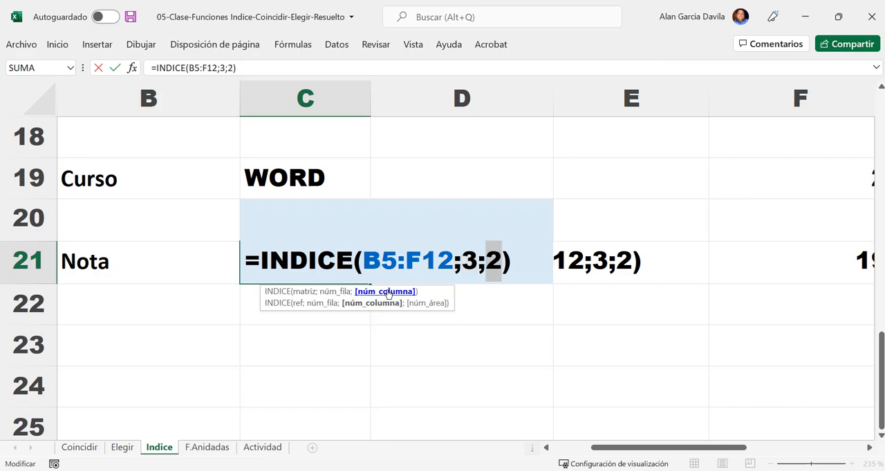
key("Escape")
- Select row 17 with the Alumno value and row 19 with the Curso value to review the lookup data
scroll(273, 254, "up", 2)
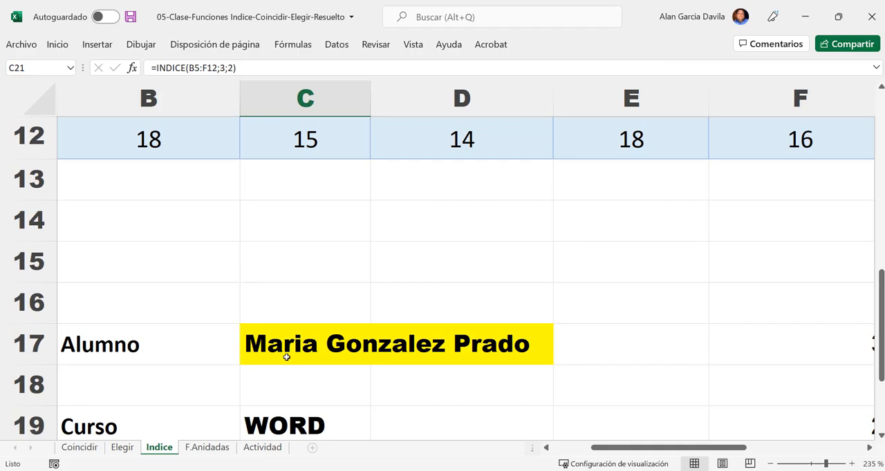
left_click(29, 344)
left_click(35, 428)
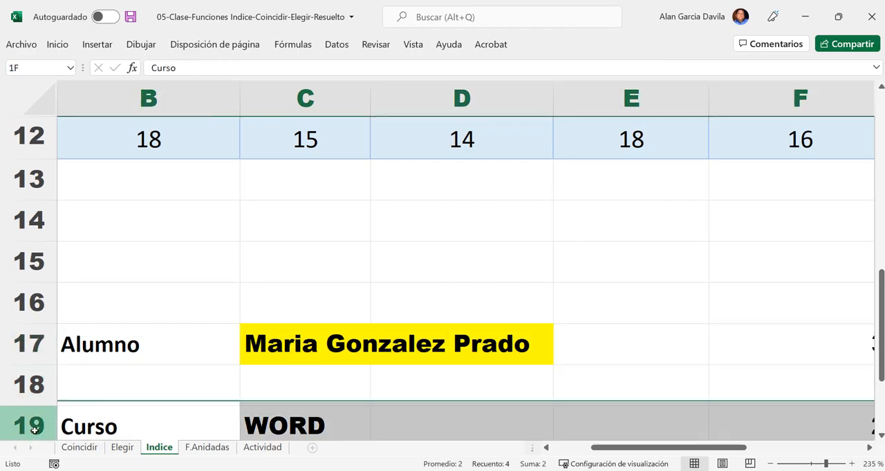
- Go through the student names in the grades table from A5 down to the highlighted student, and select row 7
scroll(162, 261, "down", 4)
scroll(165, 266, "up", 3)
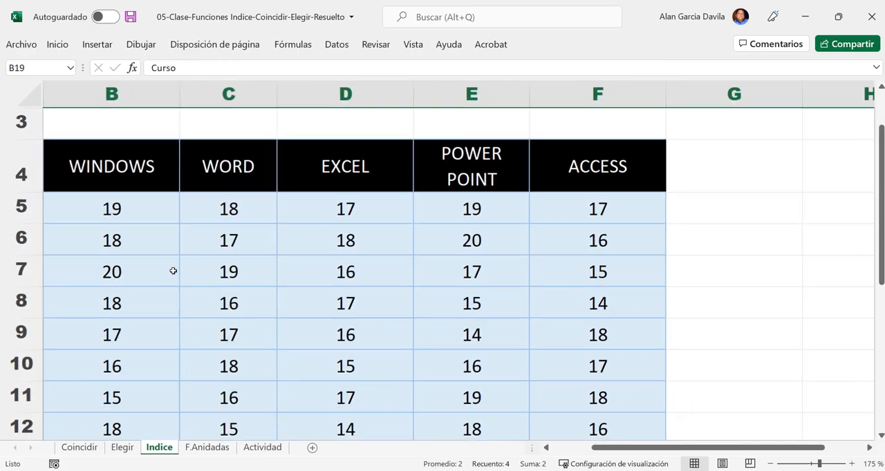
scroll(173, 271, "down", 2)
scroll(125, 283, "left", 2)
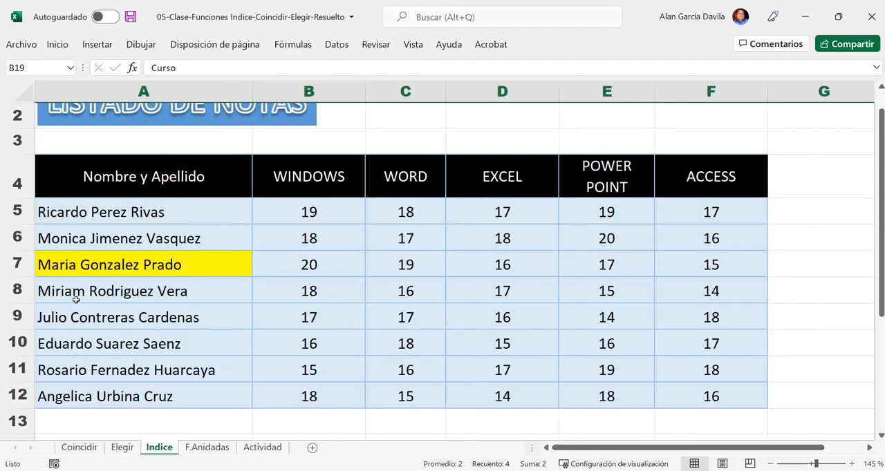
left_click(17, 264)
left_click_drag(81, 214, 62, 382)
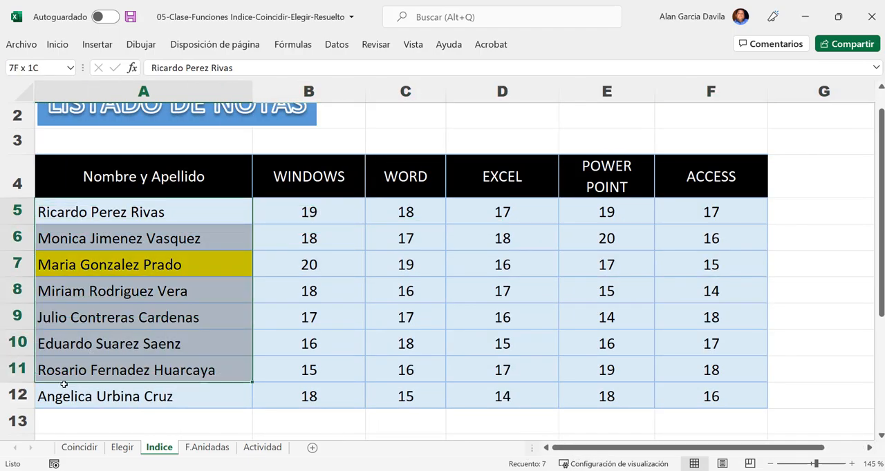
left_click(124, 210)
left_click(112, 239)
left_click(85, 261)
left_click(27, 265)
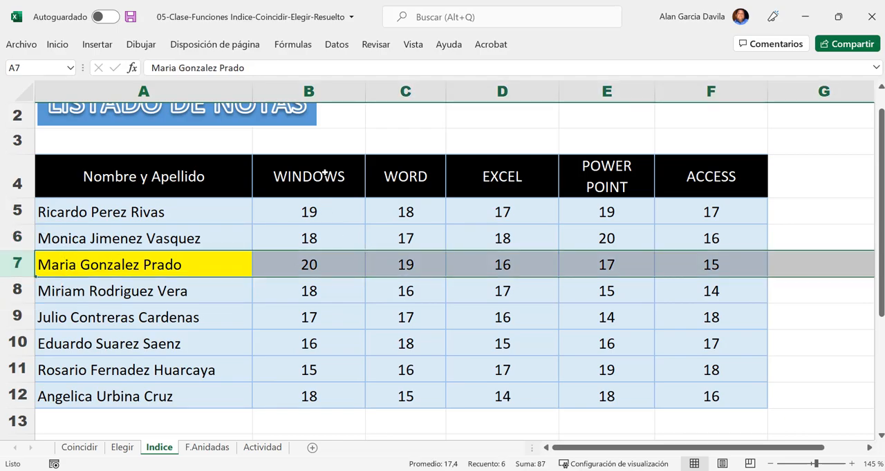
- Go through the course headers of the grades table from WINDOWS to WORD
left_click_drag(326, 173, 331, 250)
left_click(413, 195)
left_click_drag(417, 212, 417, 214)
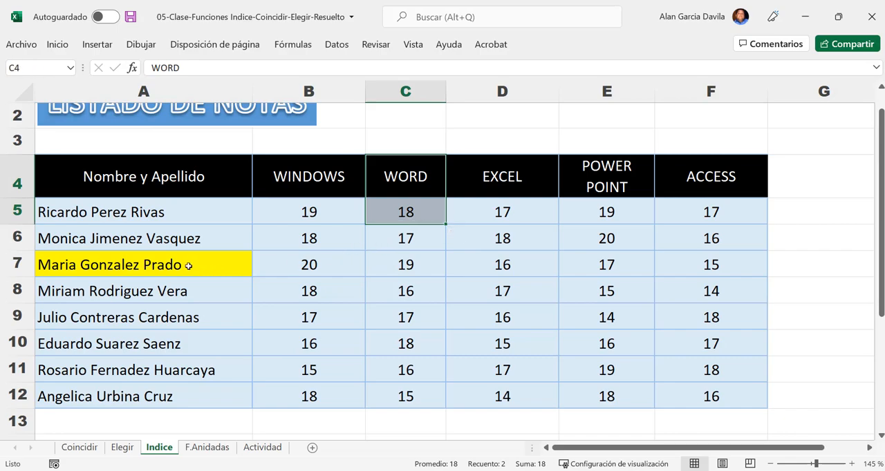
- Select row 7 and column C in turn and mark cell C7, where the highlighted student and WORD intersect
left_click(50, 261)
key("shift+space")
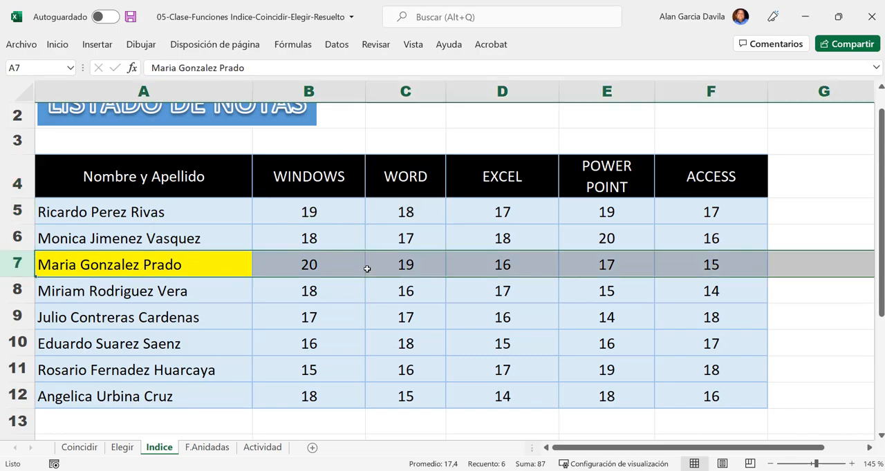
left_click(408, 265)
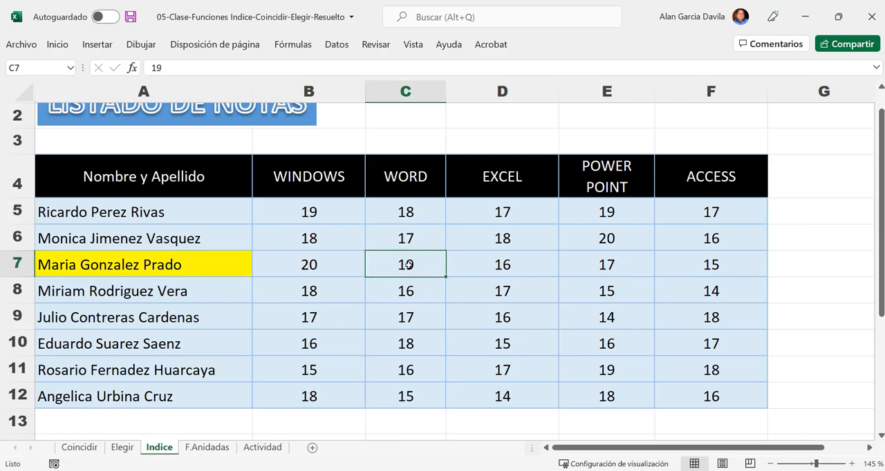
left_click(408, 264)
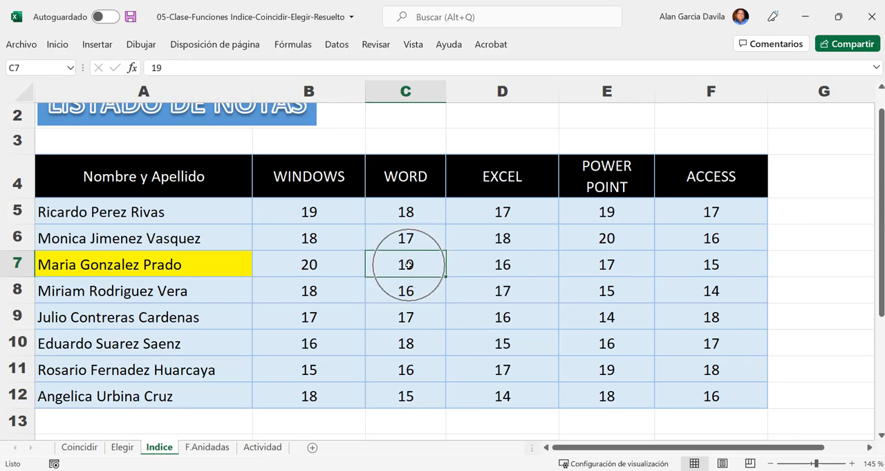
left_click(24, 263)
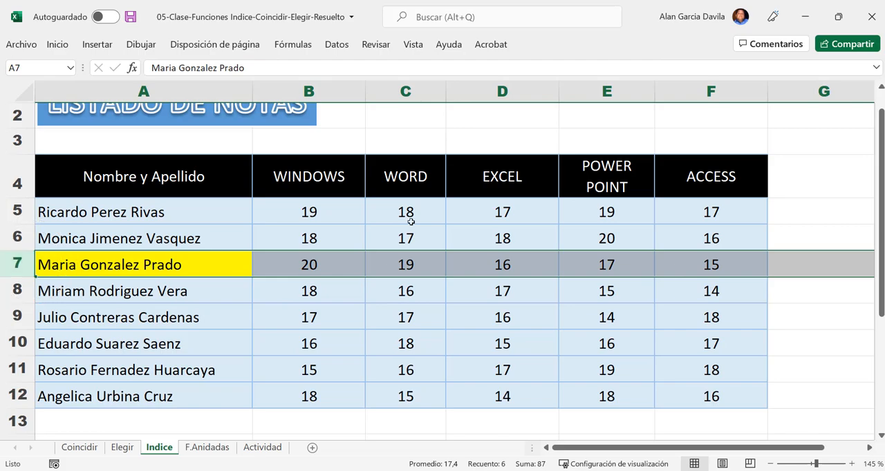
left_click(417, 89)
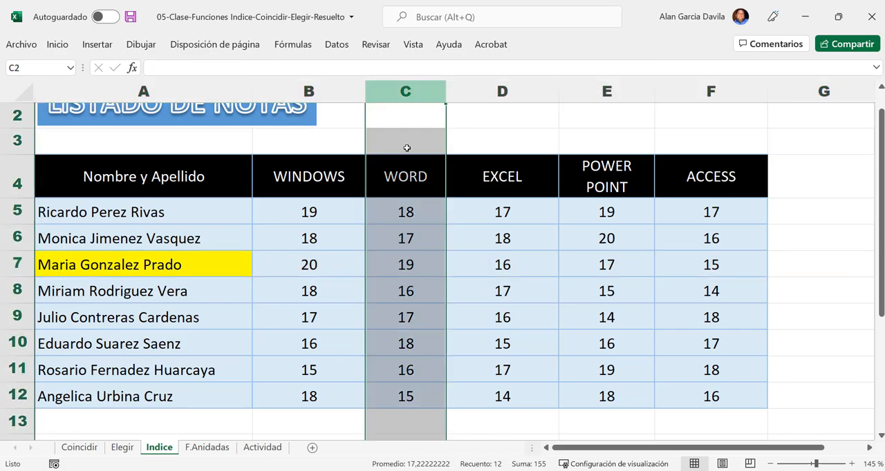
left_click(406, 255)
- Open the Nota formula in C21, highlight its row number 3 and column number 2, and close the formula
scroll(392, 296, "down", 3)
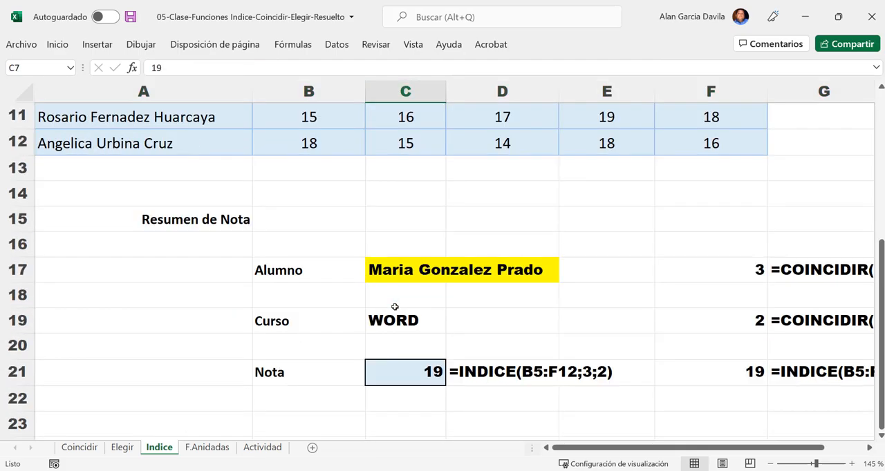
left_click(419, 372)
double_click(413, 372)
double_click(506, 371)
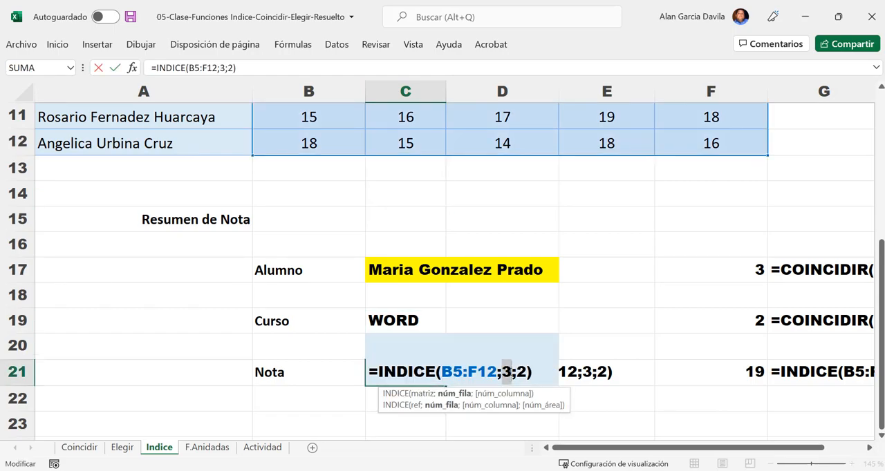
double_click(521, 372)
left_click(535, 374)
key("Return")
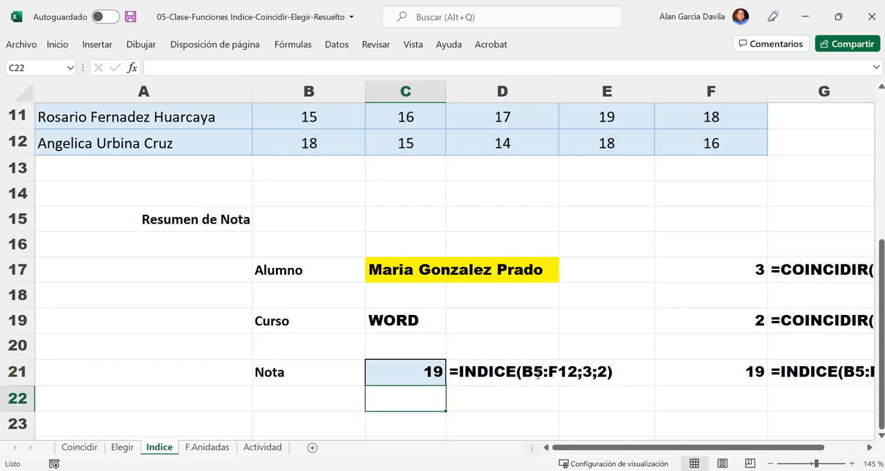
- Reopen C21 to view the INDICE matrix B5:F12 on the grades table, and select row 10 and column C
left_click(403, 380)
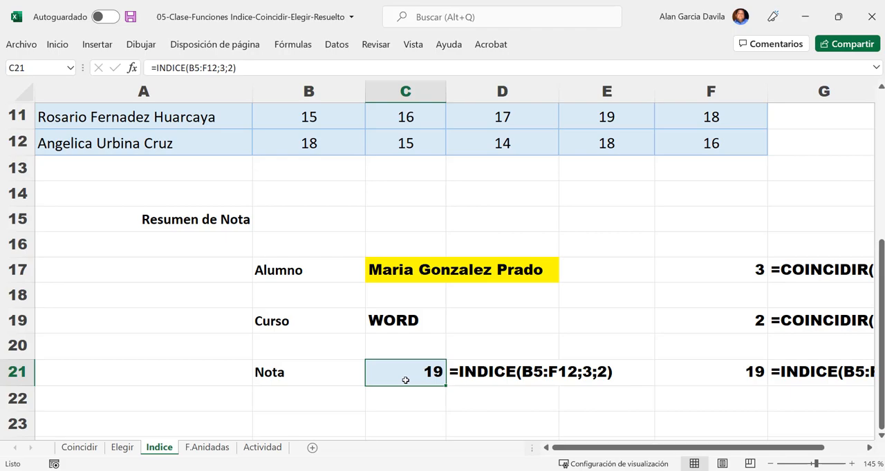
double_click(406, 380)
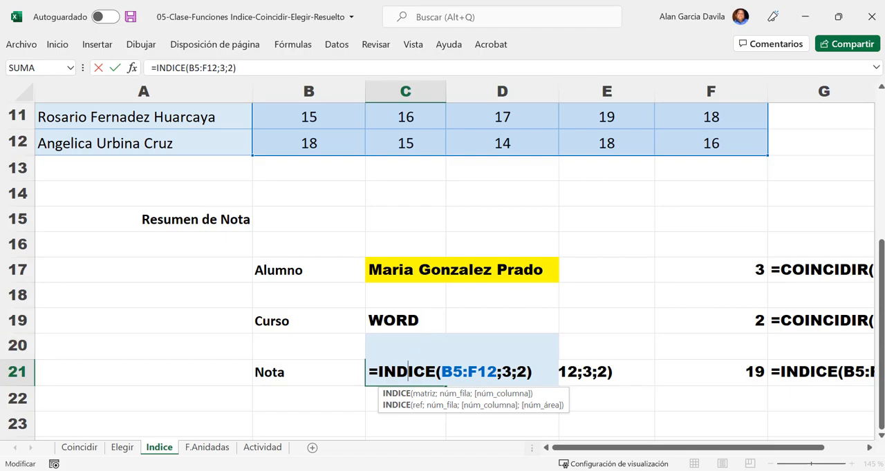
left_click(539, 378)
scroll(517, 326, "up", 3)
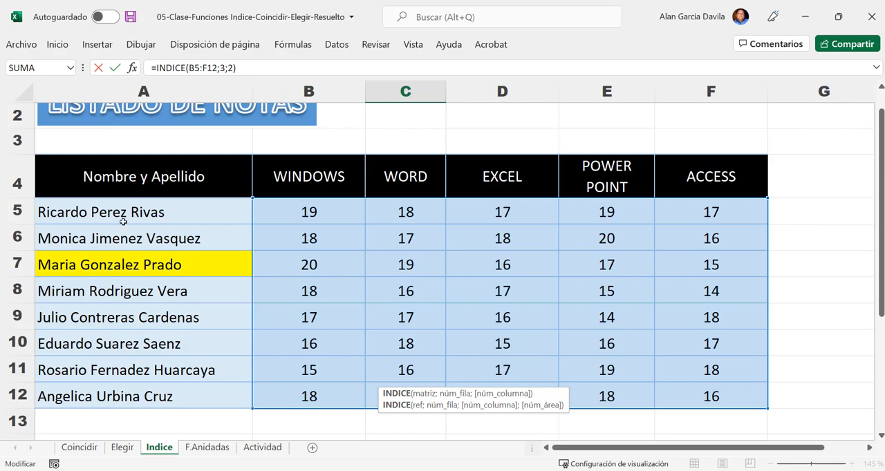
left_click(18, 342)
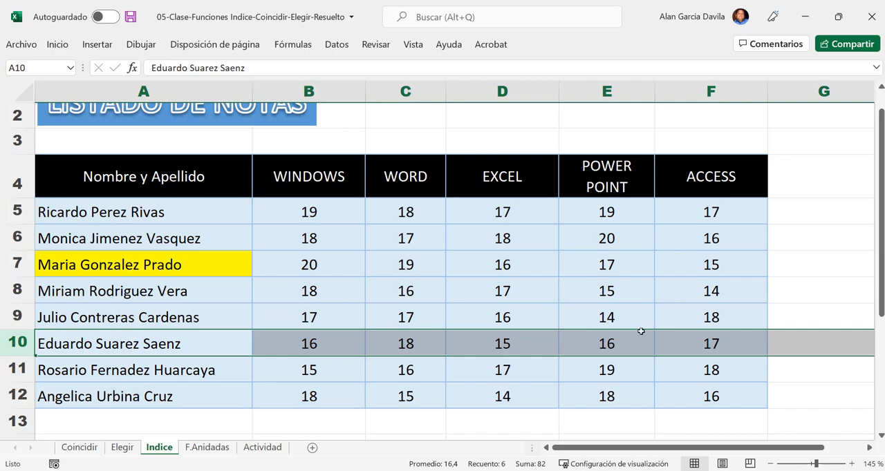
left_click(408, 94)
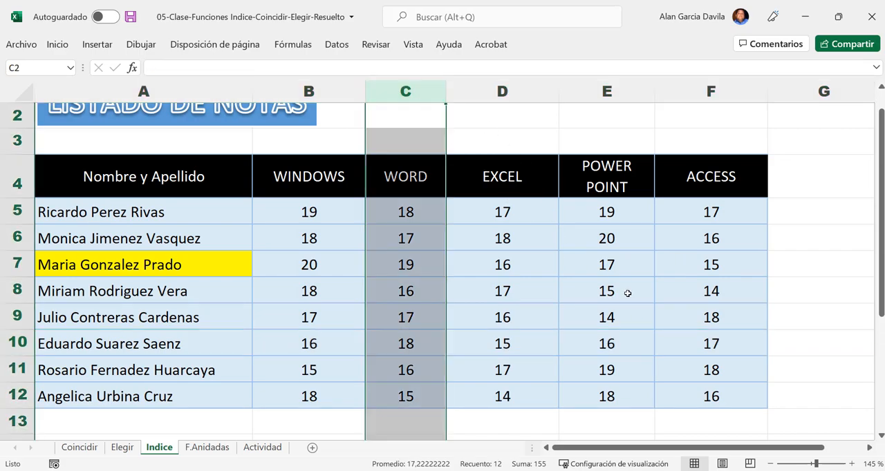
- Return to the Nota cell C21, examine the INDICE syntax in its formula, and close the formula
scroll(622, 318, "down", 4)
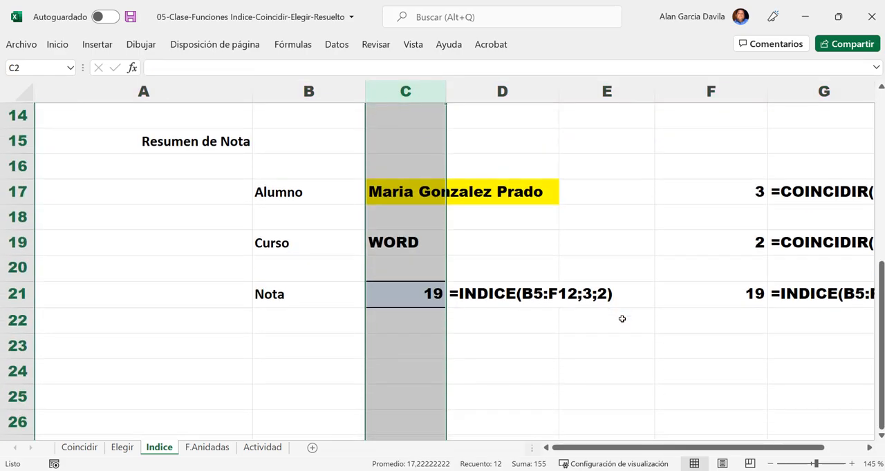
left_click(583, 349)
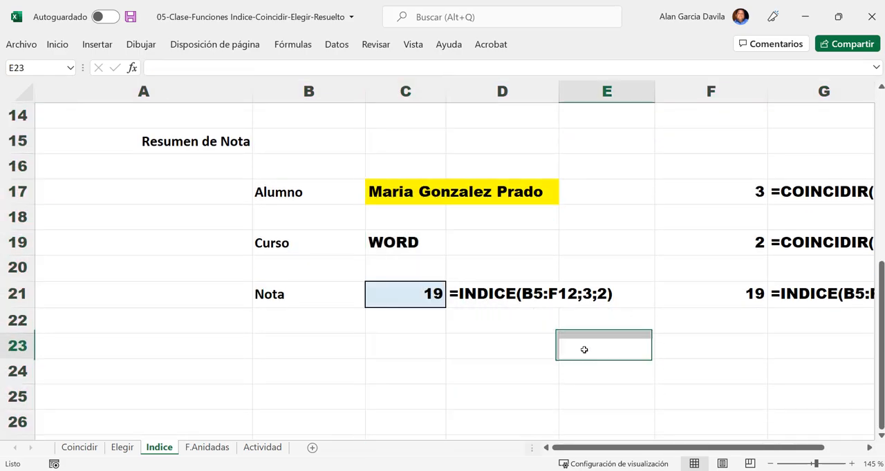
left_click(426, 302)
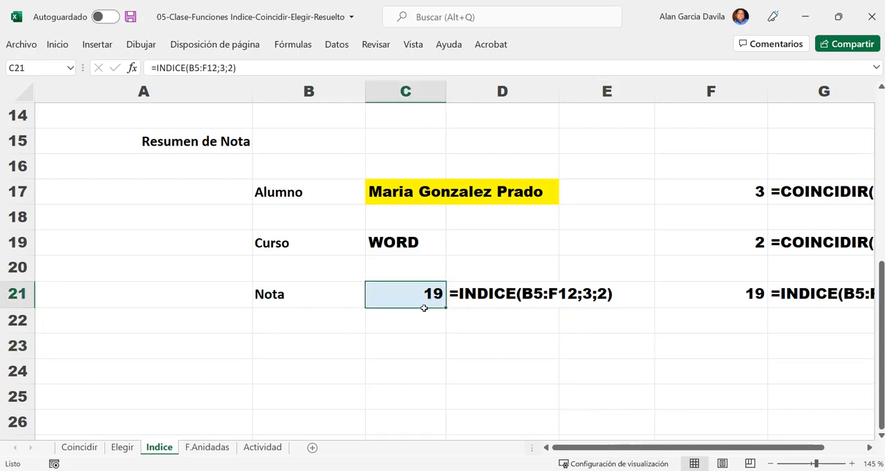
double_click(425, 301)
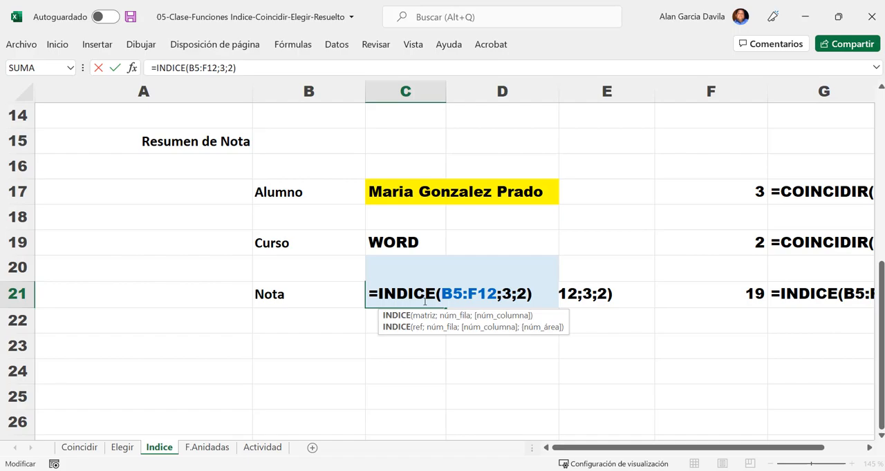
key("Return")
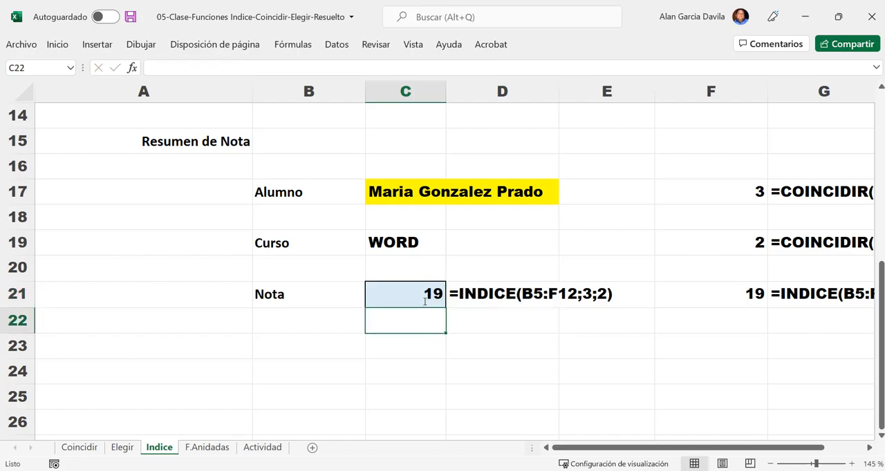
- Inspect the FORMULATEXTO formula in G17, close it, and open the COINCIDIR formula in F17 that finds the Alumno's position
left_click_drag(598, 447, 685, 423)
left_click(870, 450)
left_click(871, 449)
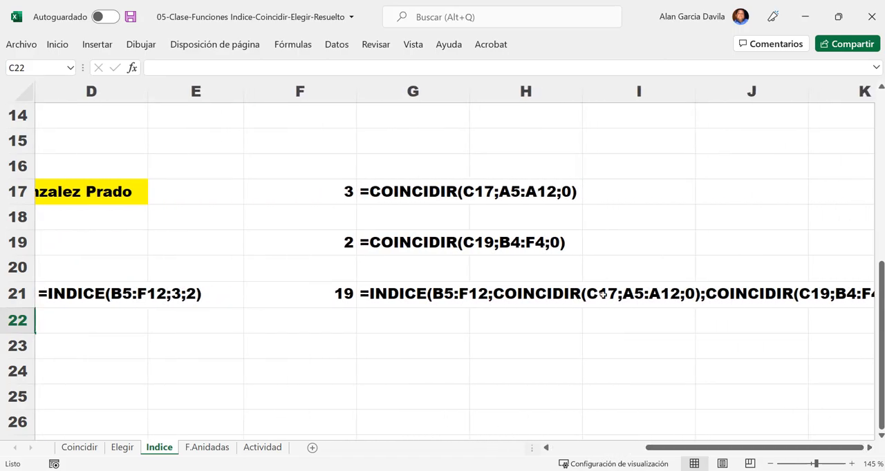
scroll(555, 259, "up", 1)
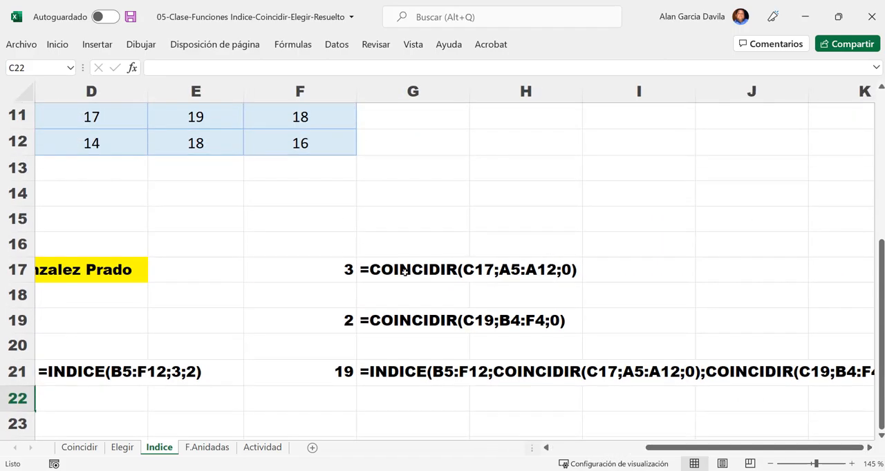
double_click(413, 270)
double_click(419, 270)
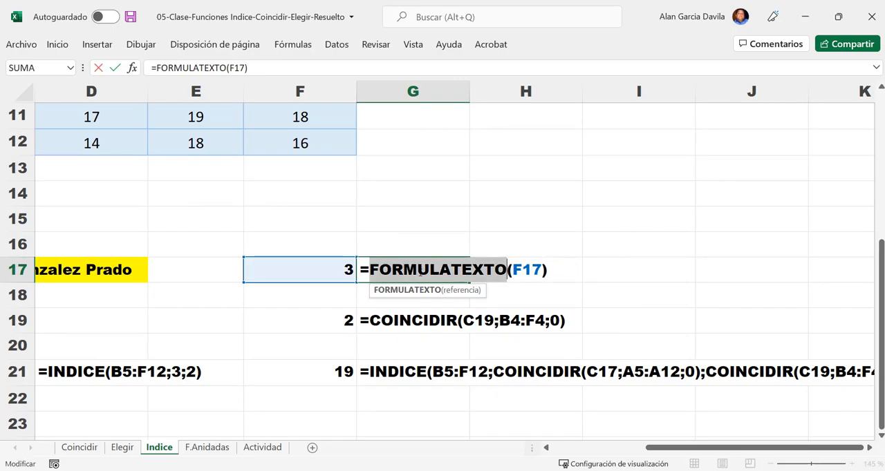
left_click(325, 267)
key("Escape")
double_click(324, 267)
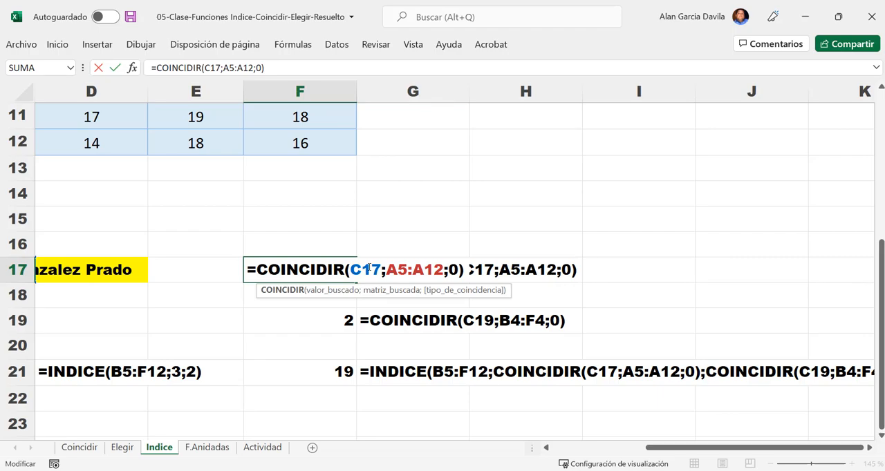
- Examine the lookup cell C17 and lookup range A5:A12 of the COINCIDIR formula in F17, and close the formula
left_click_drag(715, 448, 663, 449)
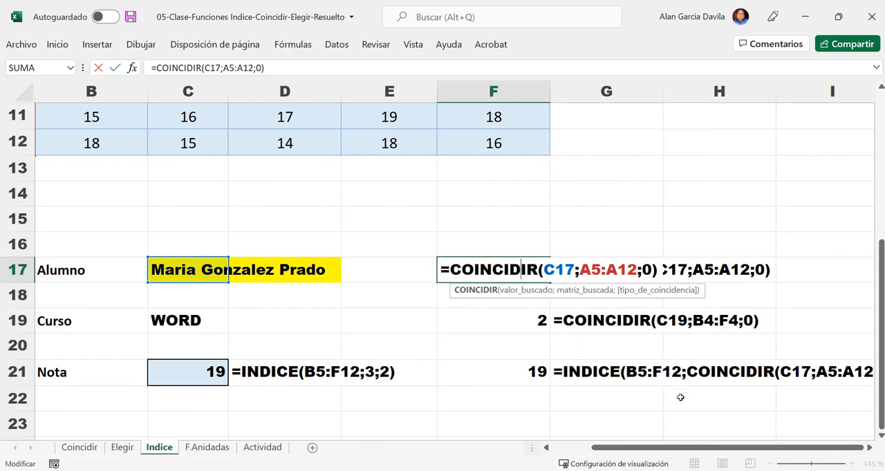
key("ctrl")
scroll(442, 304, "up", 2)
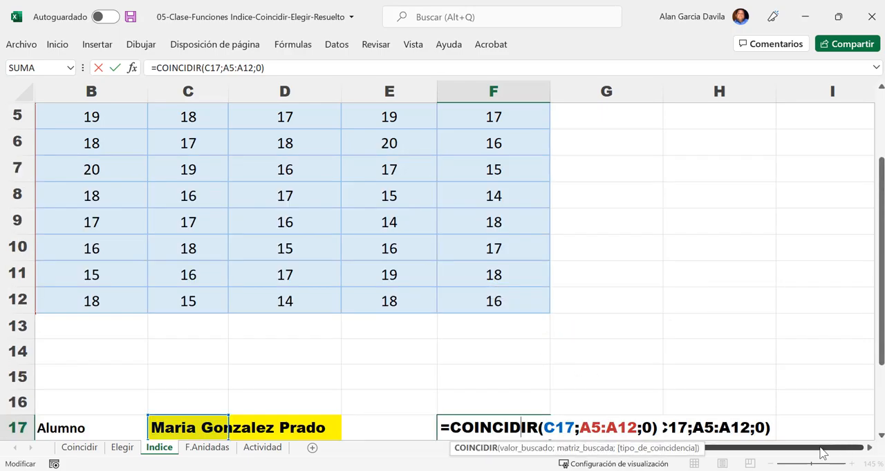
scroll(361, 291, "left", 2)
scroll(361, 292, "up", 1)
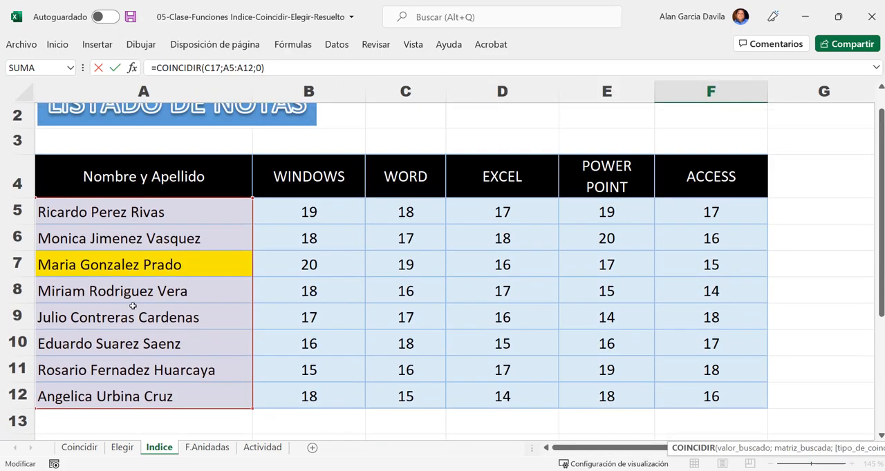
scroll(643, 317, "down", 3)
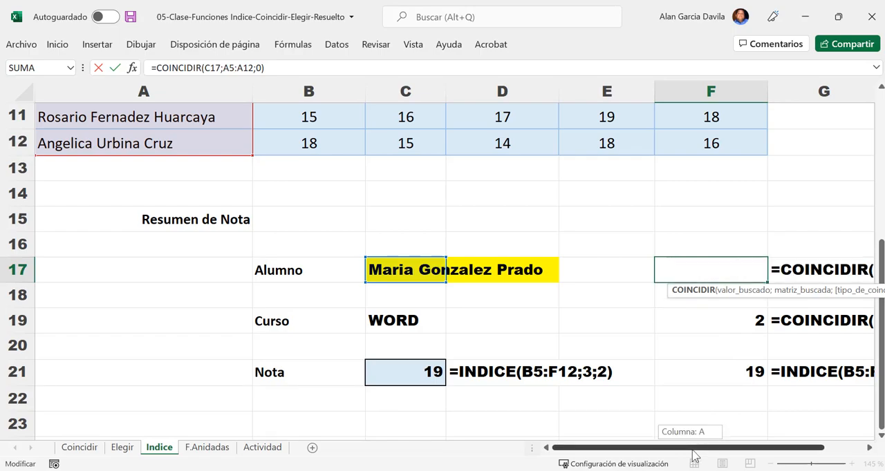
left_click_drag(693, 448, 746, 447)
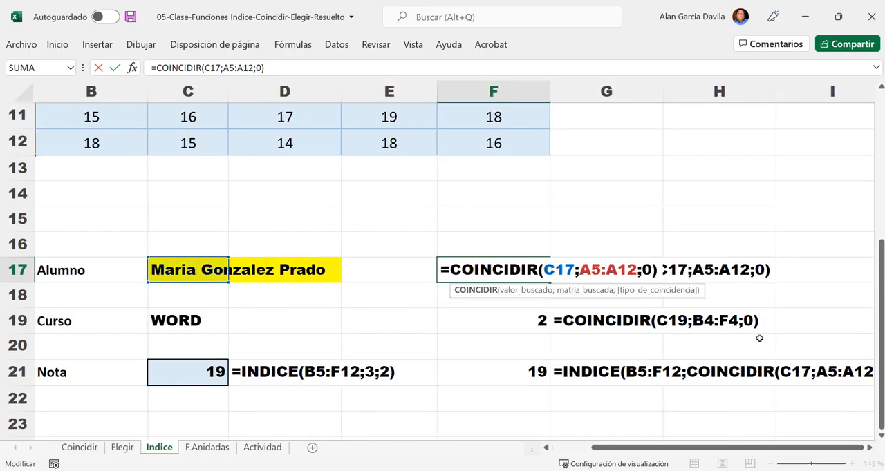
key("ctrl+Return")
- Open the COINCIDIR formula in F19, highlight its lookup value C19, view the header range B4:F4, and close the formula
double_click(526, 328)
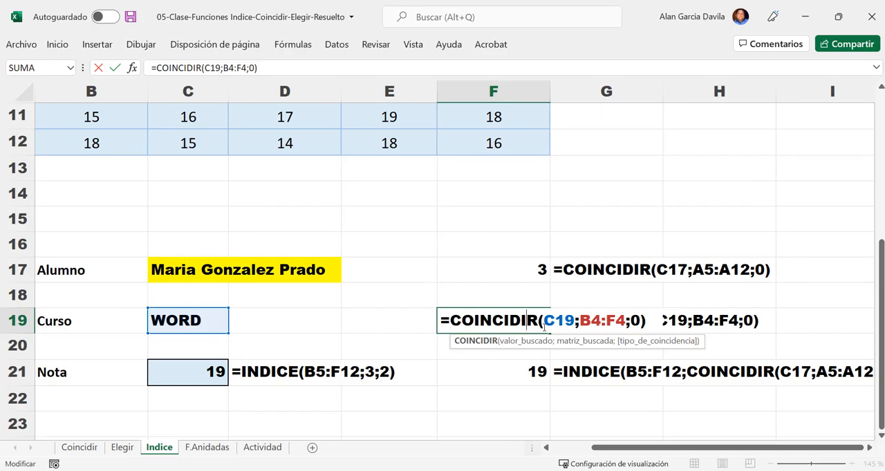
left_click_drag(543, 322, 575, 322)
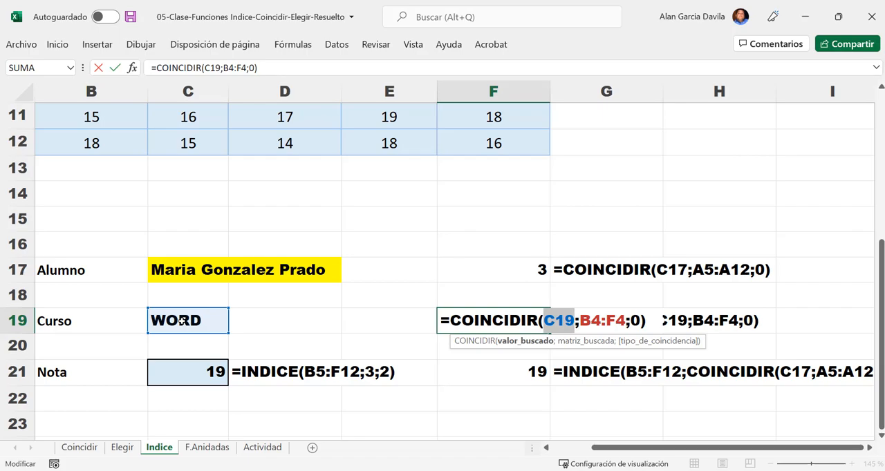
scroll(181, 322, "up", 4)
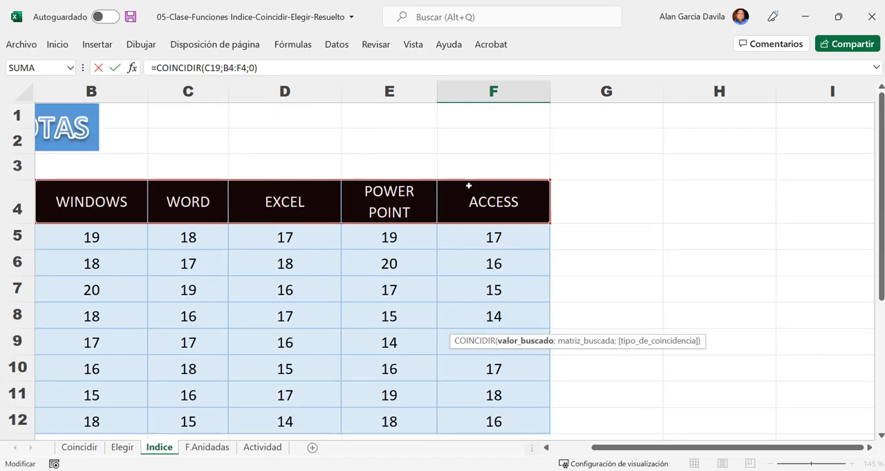
scroll(653, 309, "down", 4)
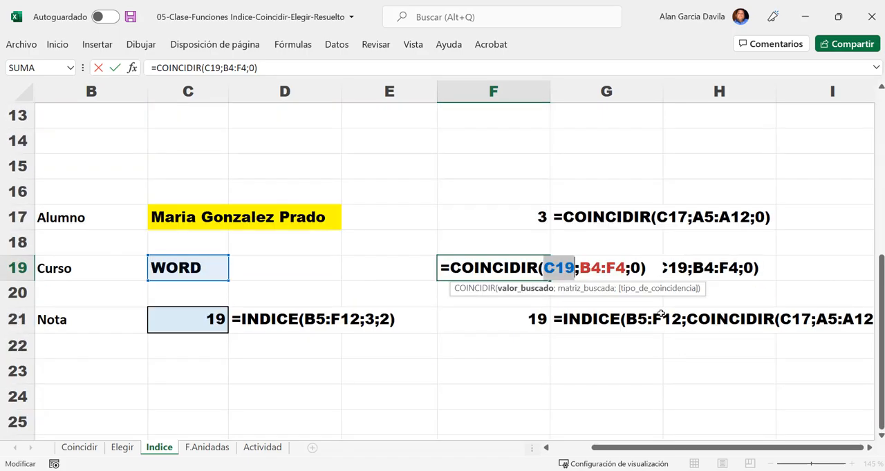
key("Return")
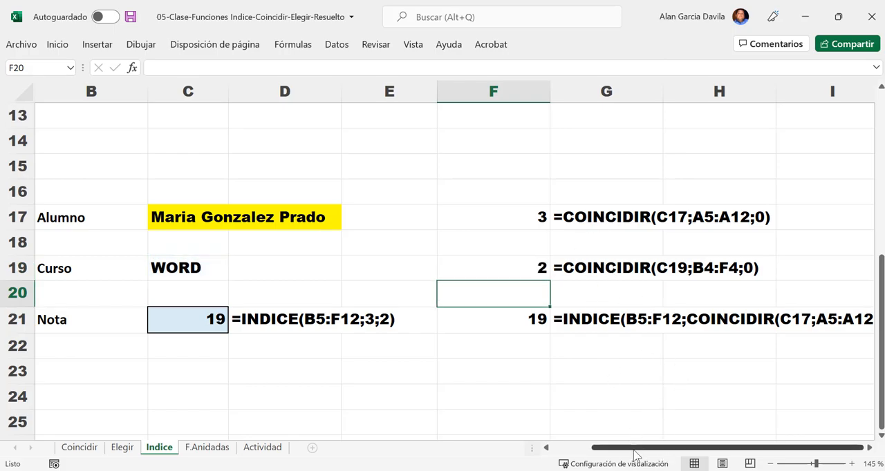
- Open the nested INDICE formula in F21, highlight its two COINCIDIR arguments for row and column, and close the formula
left_click(869, 447)
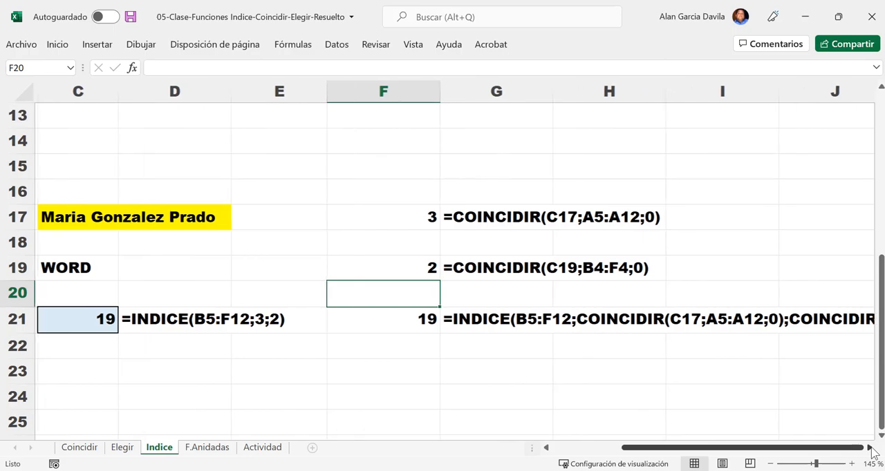
left_click(870, 447)
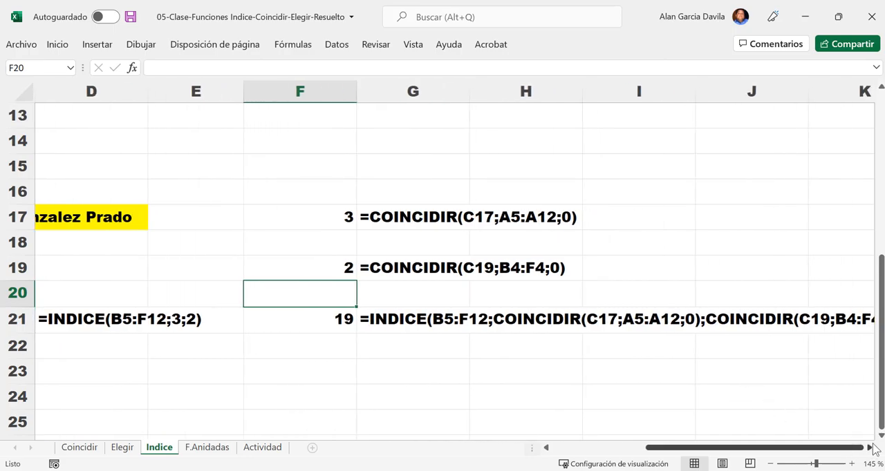
left_click(870, 448)
left_click(869, 448)
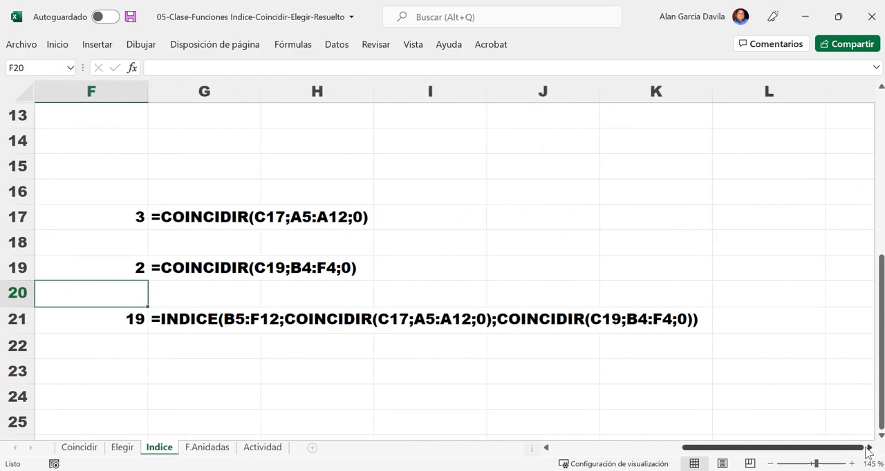
left_click(546, 447)
double_click(210, 324)
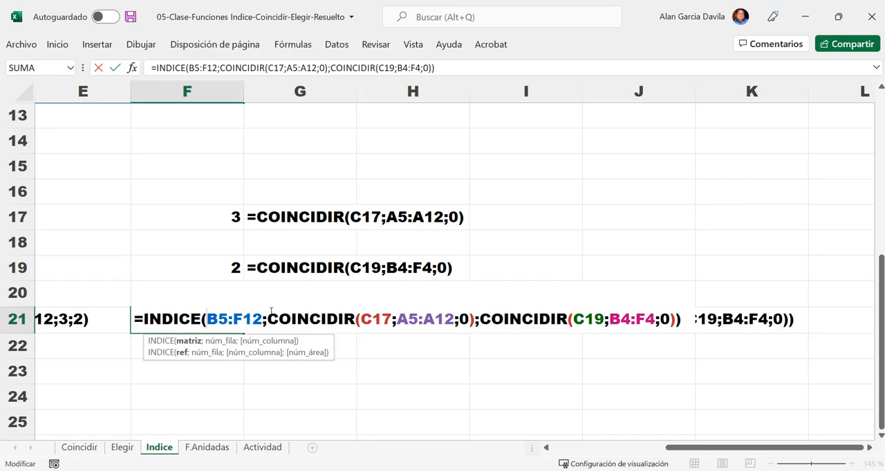
left_click_drag(268, 318, 475, 319)
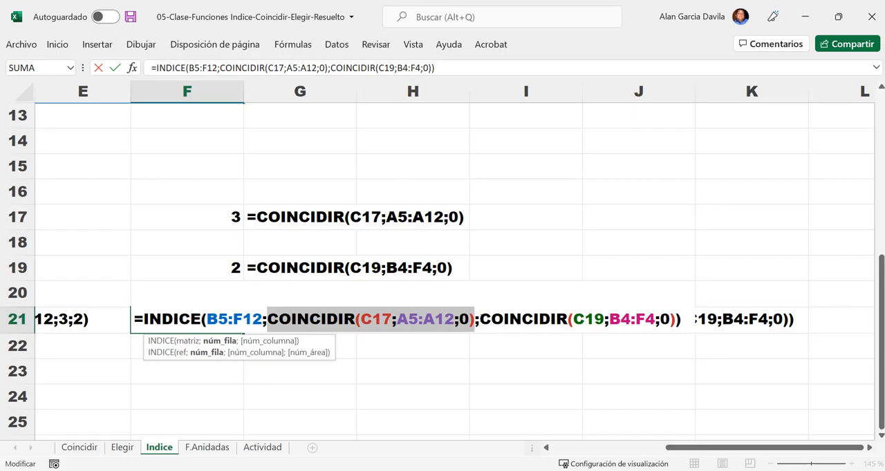
left_click_drag(479, 318, 681, 318)
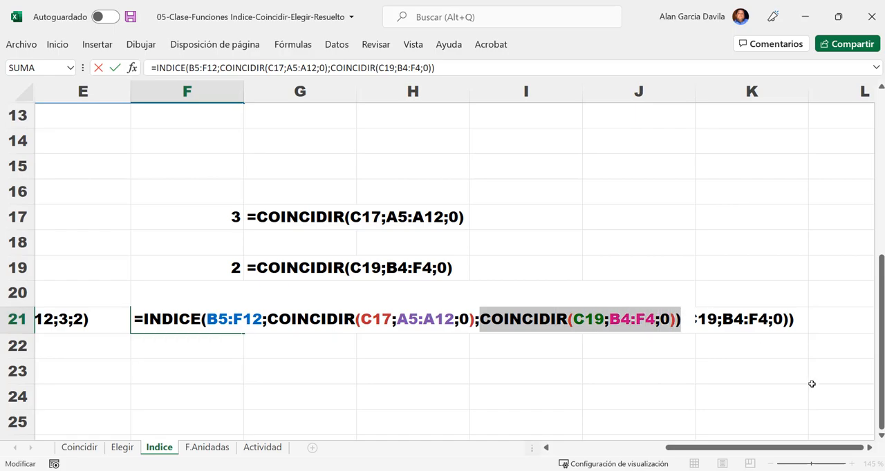
key("Return")
- Compare the fixed INDICE formula in C21 with the nested INDICE and COINCIDIR formula in F21, with the table in view
left_click_drag(809, 448, 754, 449)
scroll(599, 340, "down", 6)
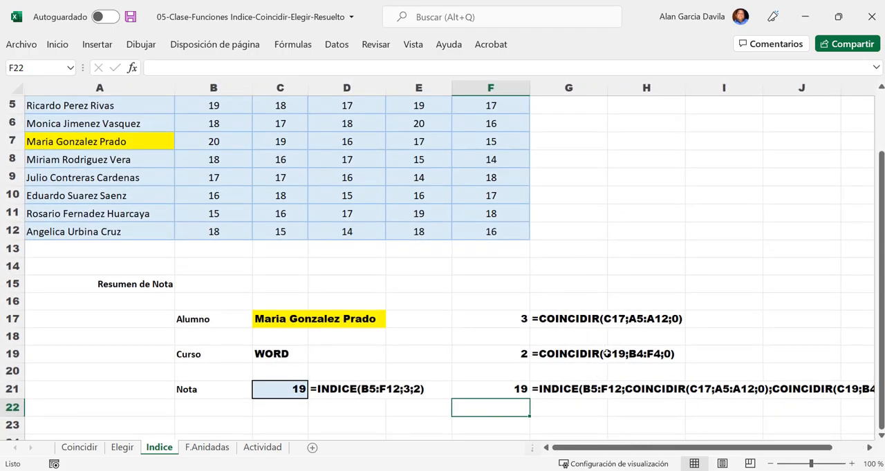
scroll(621, 348, "up", 2)
scroll(599, 377, "down", 1)
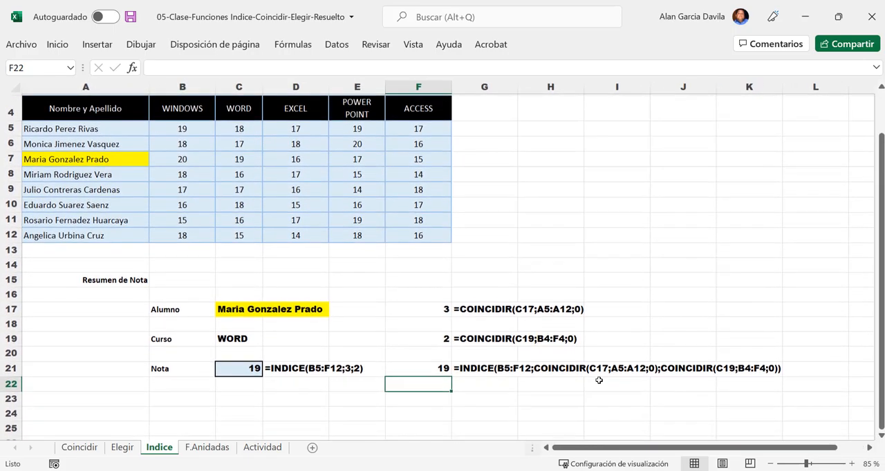
left_click(227, 369)
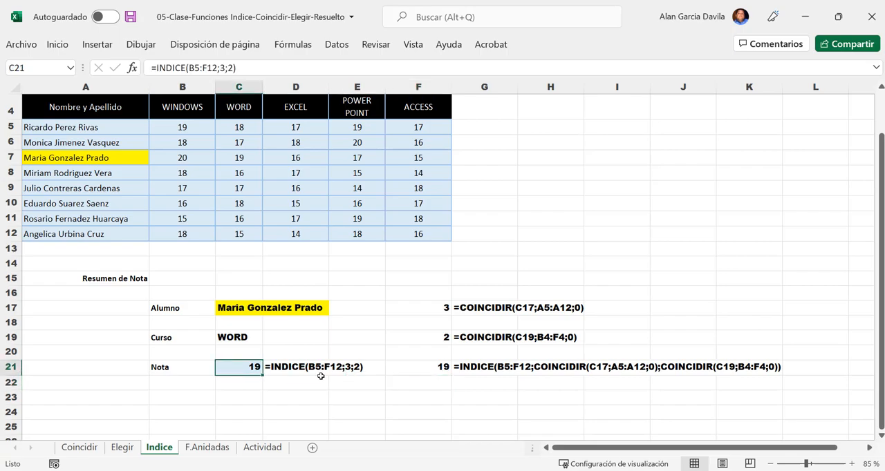
left_click(446, 367)
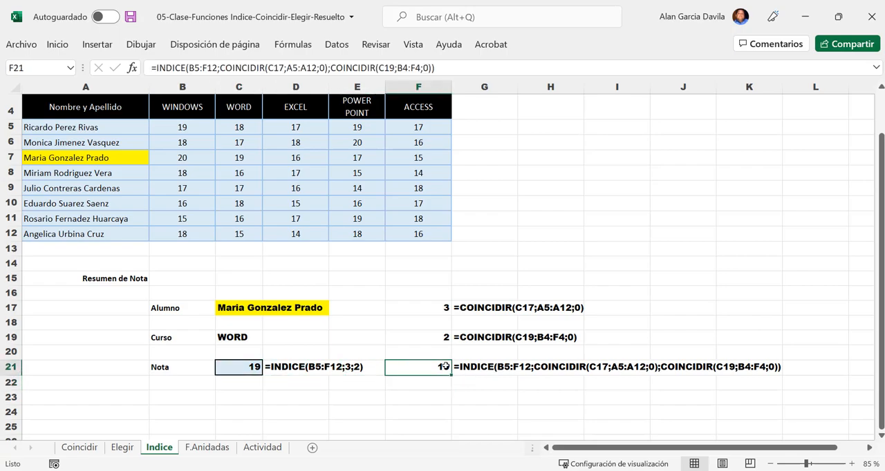
- Apply data validation to the Alumno cell C17, allowing a Lista with the names in A5:A12 as its source
left_click(237, 310)
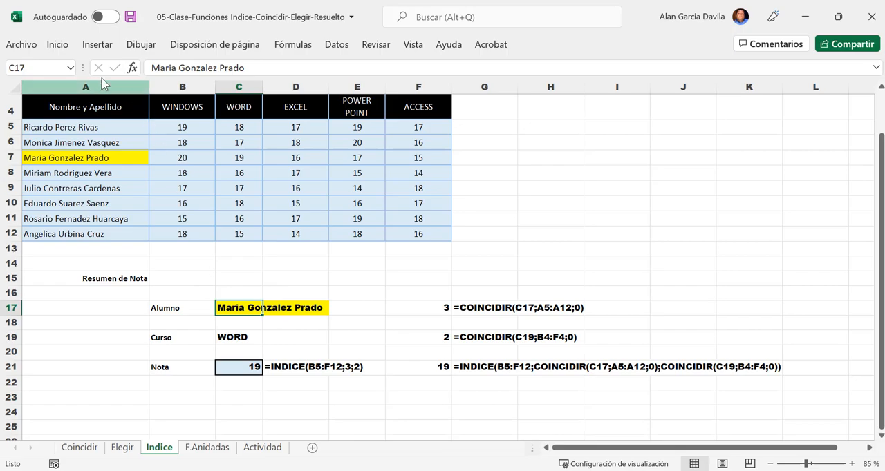
left_click(61, 44)
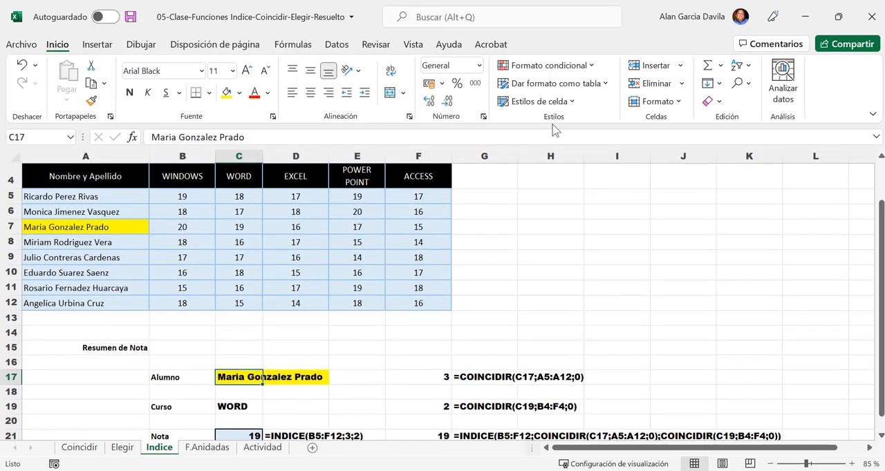
left_click(337, 44)
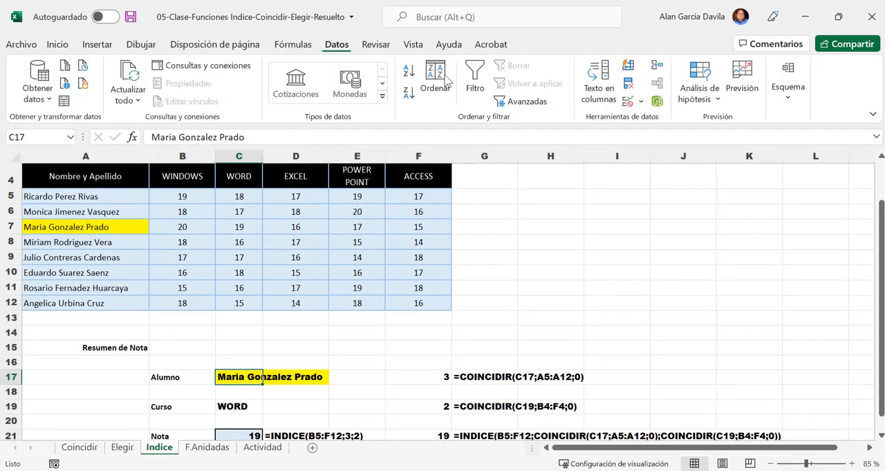
left_click(641, 101)
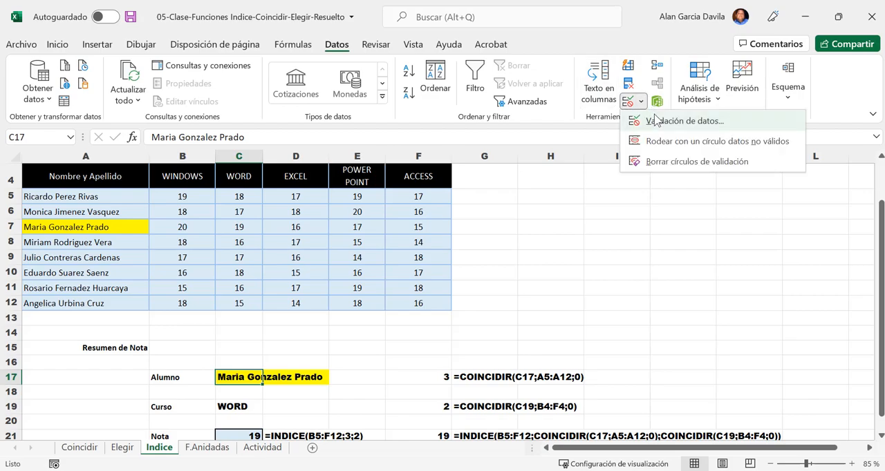
left_click(657, 121)
left_click(395, 124)
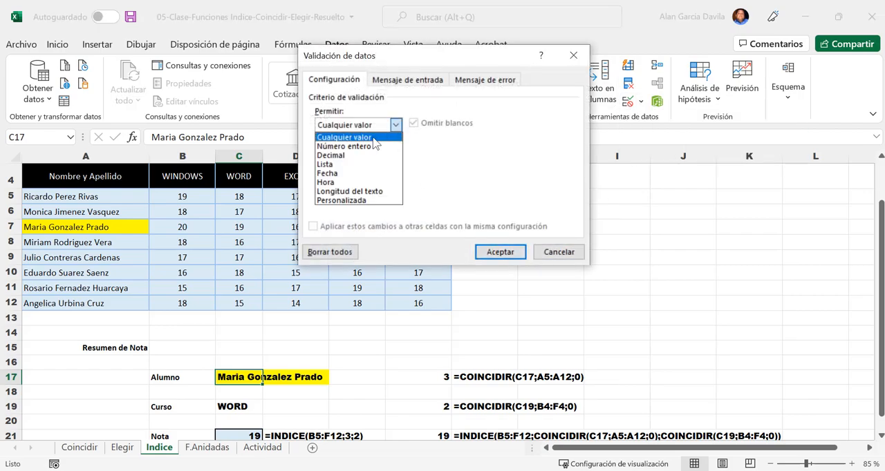
left_click(342, 166)
left_click(512, 179)
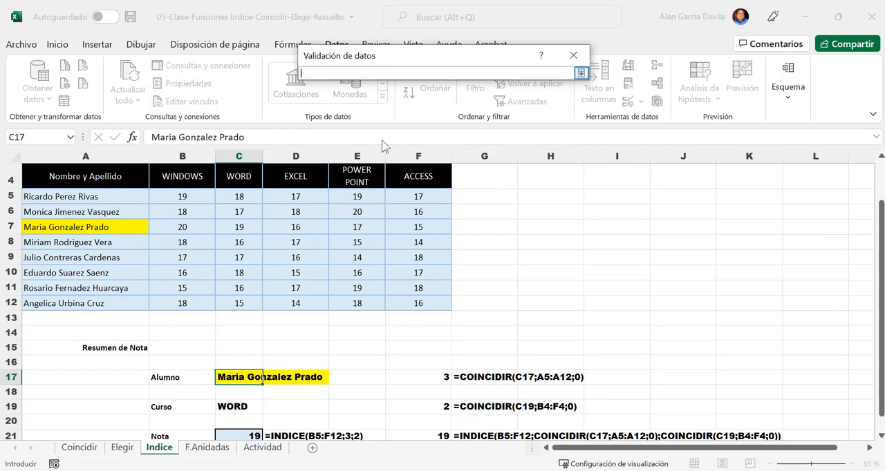
left_click_drag(62, 199, 65, 301)
scroll(355, 228, "down", 2)
scroll(359, 227, "up", 2)
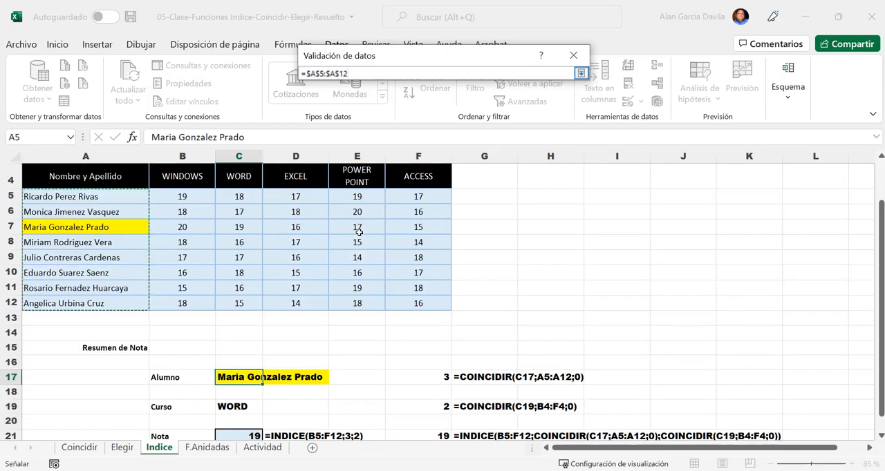
left_click(580, 73)
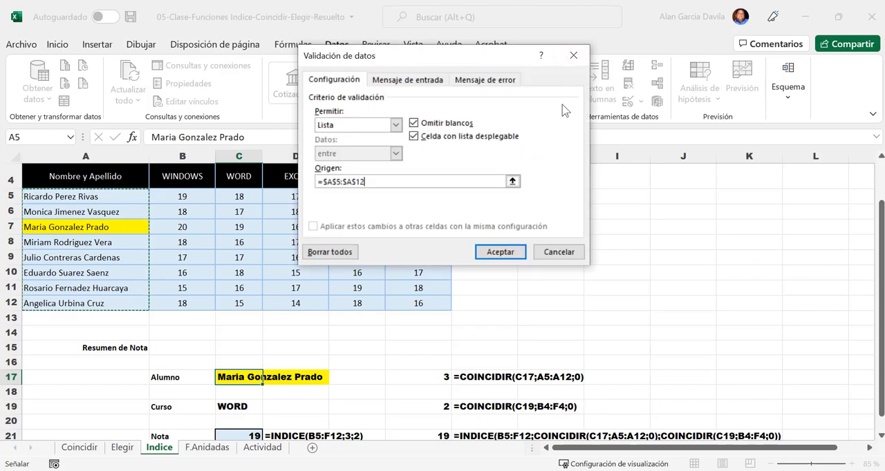
left_click(503, 251)
scroll(427, 346, "down", 1)
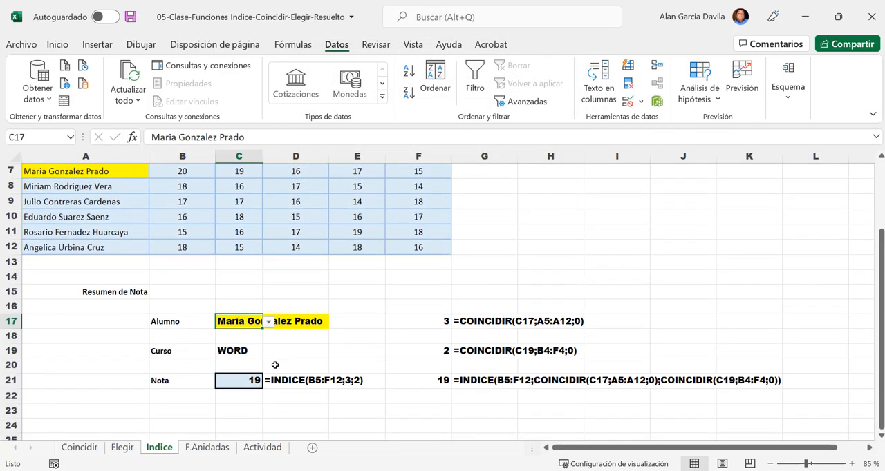
- Apply Lista data validation to the Curso cell C19, using the course headers in B4:F4 as the source
left_click(231, 351)
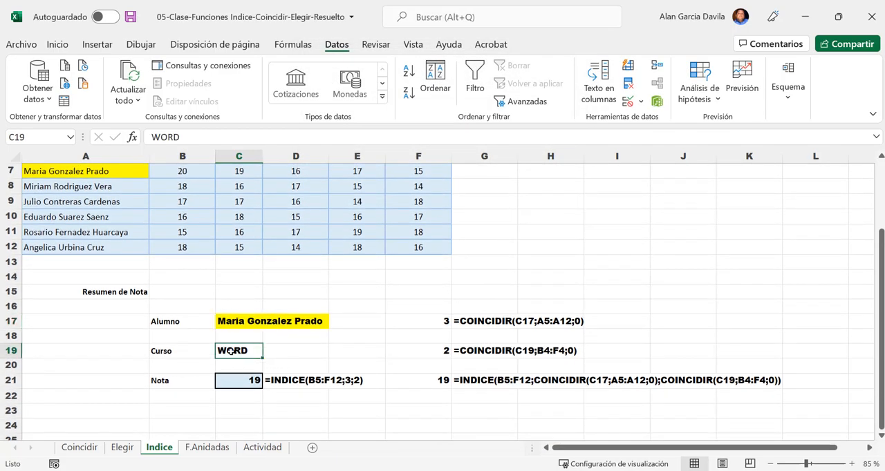
left_click(640, 102)
left_click(645, 121)
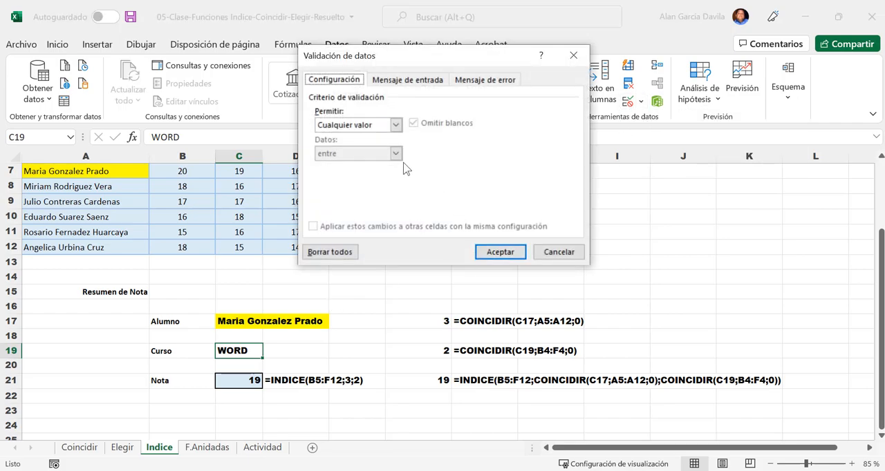
left_click(395, 125)
left_click(349, 166)
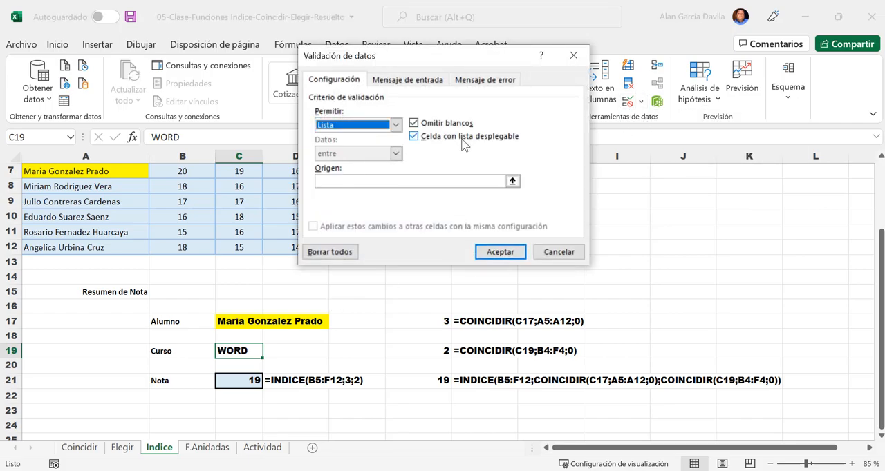
left_click(512, 182)
scroll(212, 229, "up", 2)
left_click_drag(184, 200, 393, 217)
left_click(580, 73)
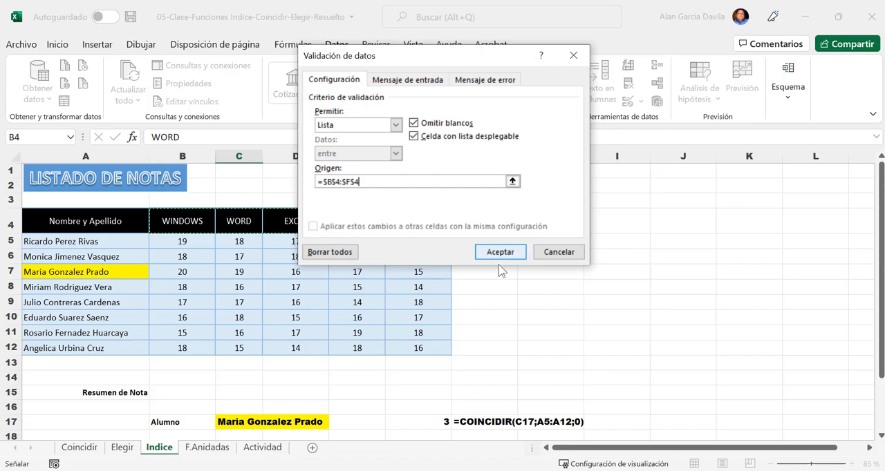
left_click(505, 255)
scroll(477, 326, "down", 2)
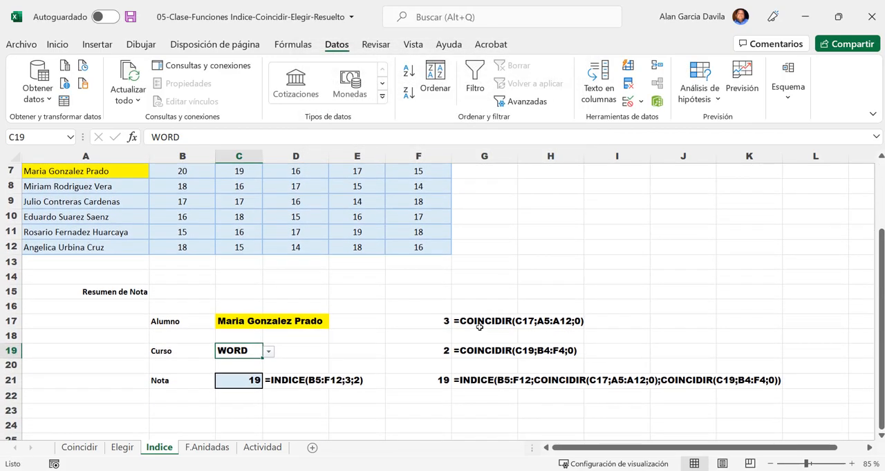
scroll(401, 395, "down", 1)
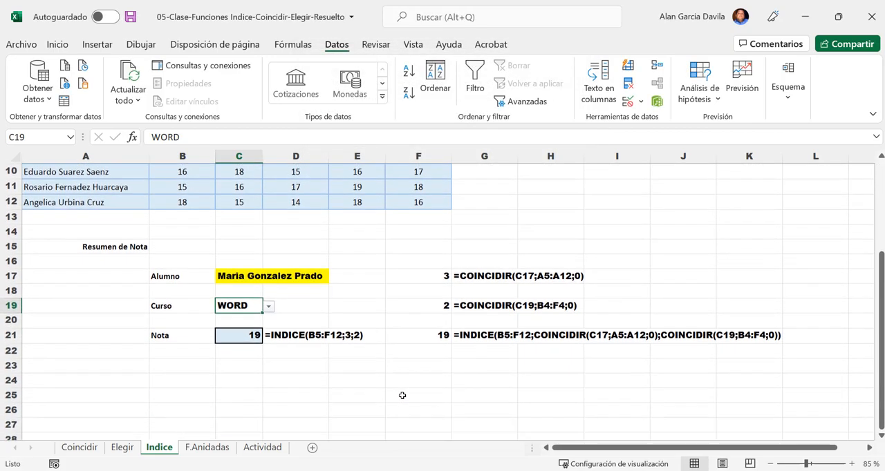
- Choose the first student from the Alumno drop-down list in C17
left_click(240, 276)
left_click(236, 308)
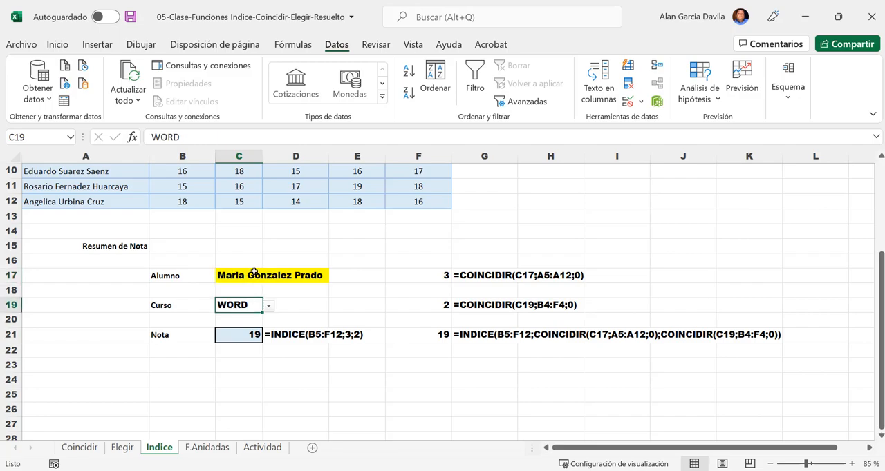
left_click(253, 273)
left_click(269, 277)
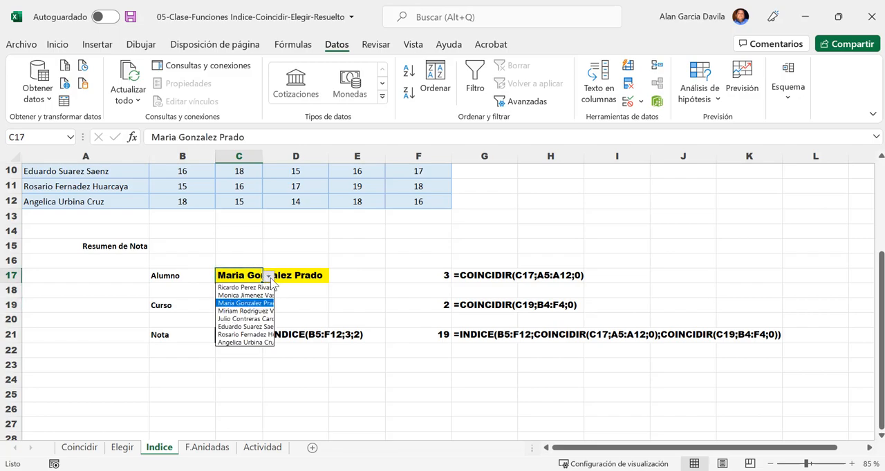
left_click(252, 288)
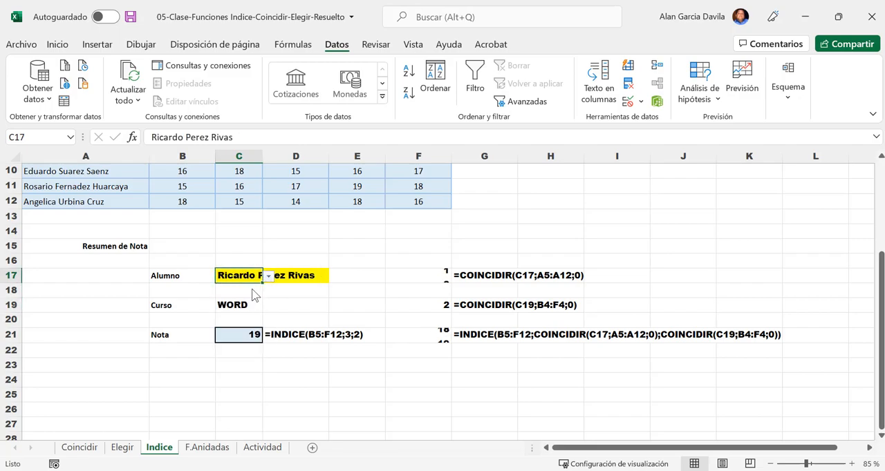
- Choose EXCEL from the Curso drop-down list in C19
left_click(240, 306)
left_click(269, 305)
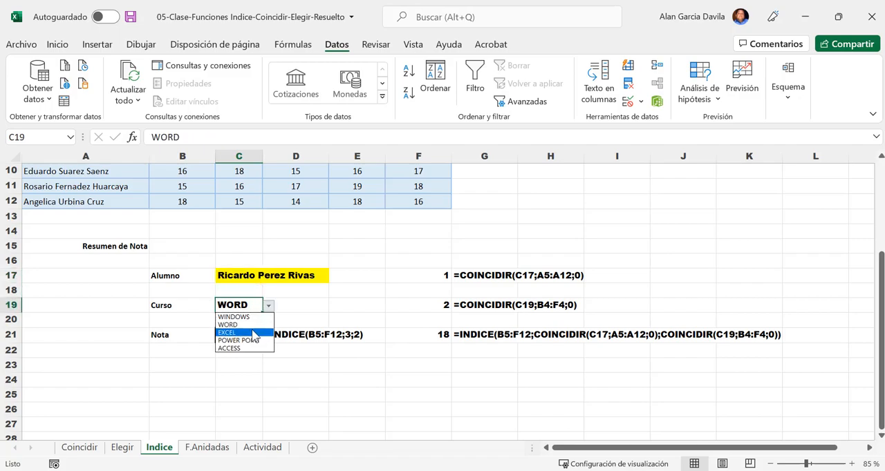
left_click(253, 333)
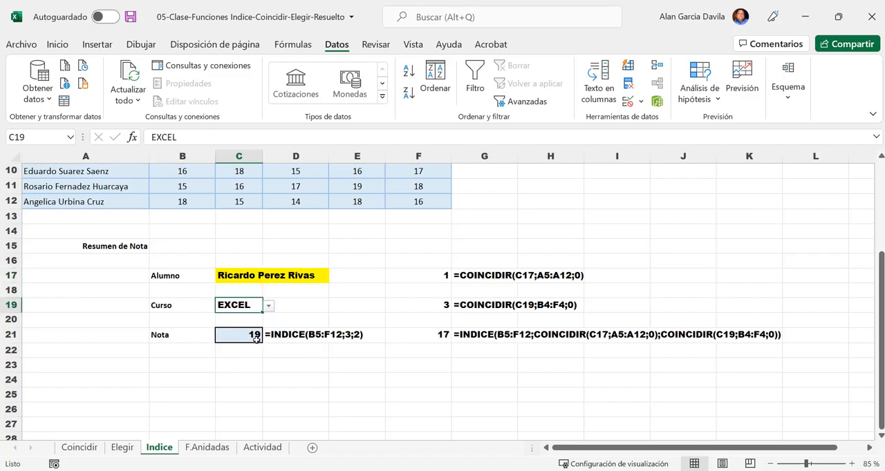
- Inspect the fixed INDICE formula in C21, close it, and compare it with the nested INDICE and COINCIDIR formula in F21
left_click(256, 336)
double_click(251, 338)
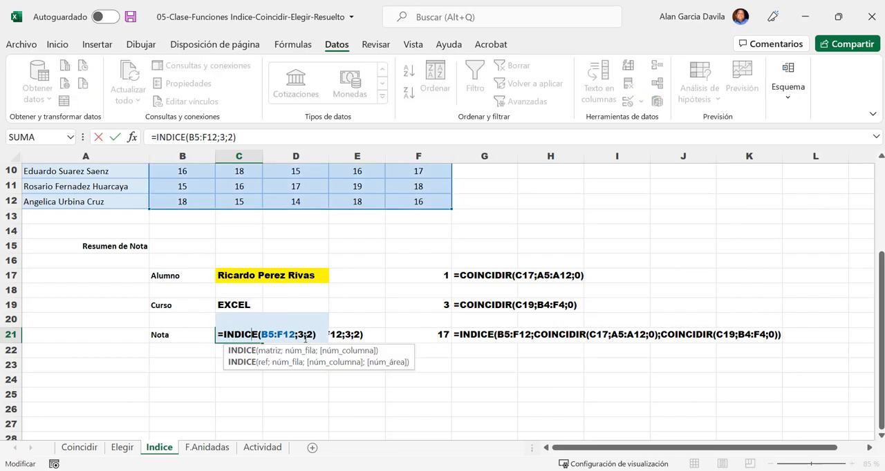
key("Escape")
left_click(426, 335)
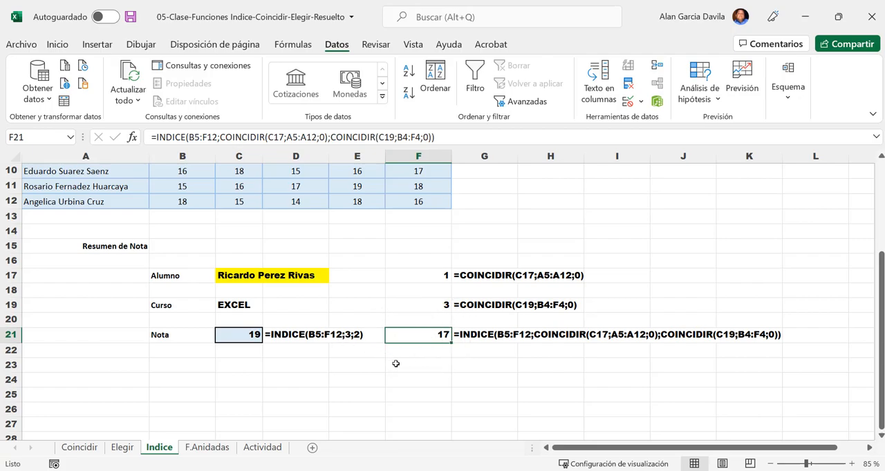
- Examine the LISTADO DE NOTAS table, highlighting the student names in A5:A12 as rows and the course headers in B4:F4 as columns
scroll(394, 364, "down", 2)
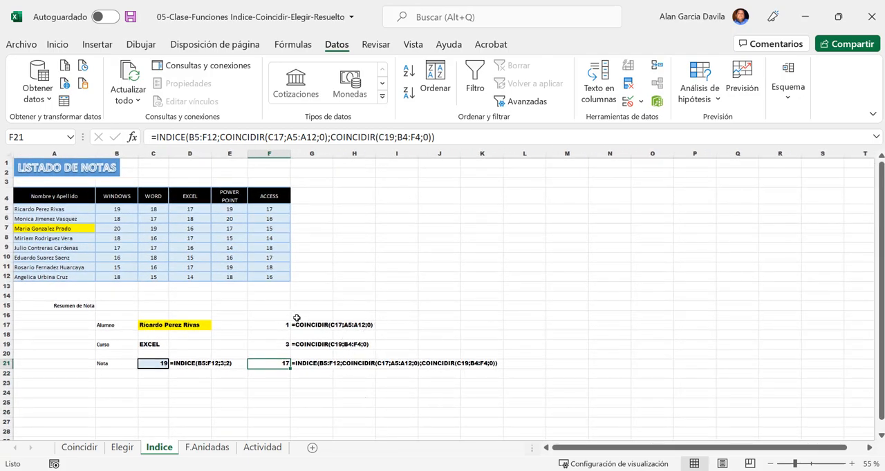
scroll(139, 336, "up", 1)
scroll(139, 336, "up", 2)
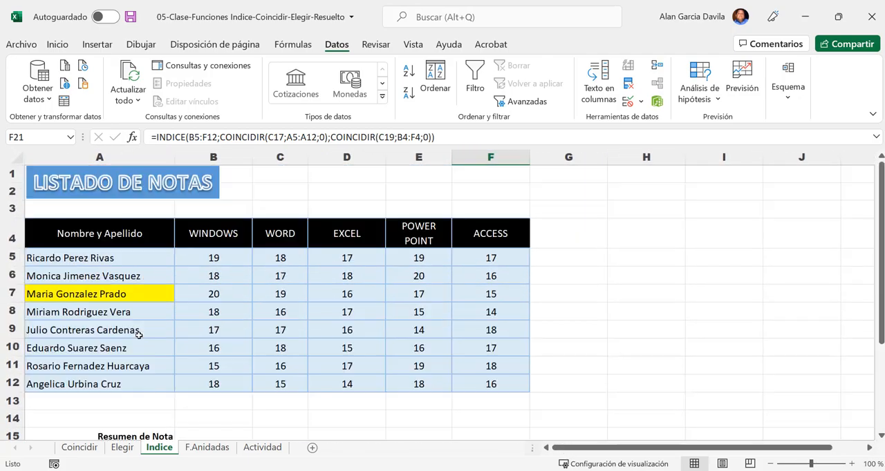
left_click_drag(100, 239, 493, 381)
left_click_drag(80, 257, 111, 384)
left_click_drag(222, 232, 506, 235)
left_click(426, 300)
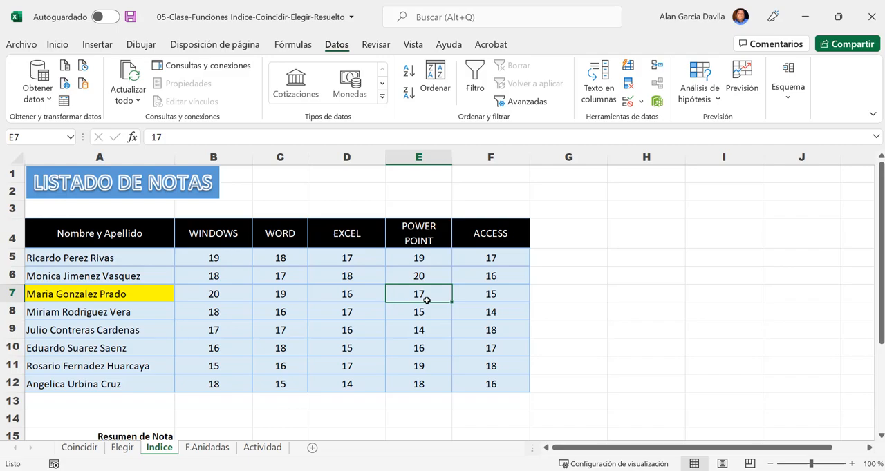
left_click_drag(84, 257, 117, 382)
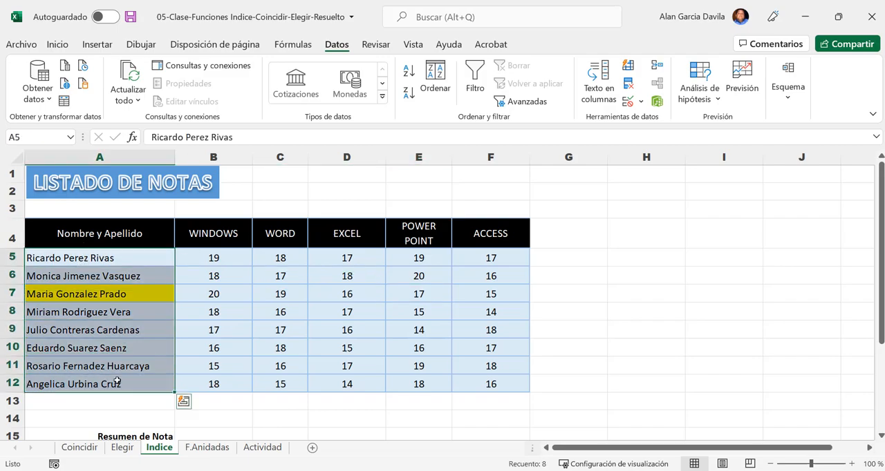
left_click_drag(212, 157, 495, 146)
left_click(280, 258)
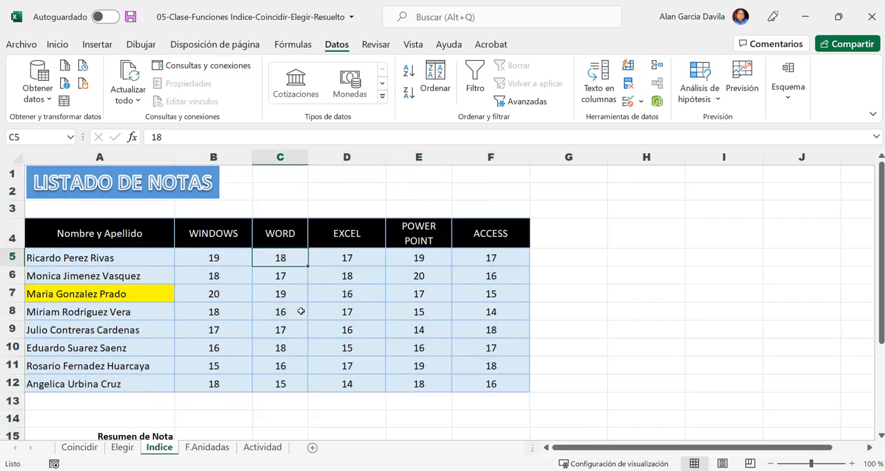
left_click(223, 348)
left_click(238, 328)
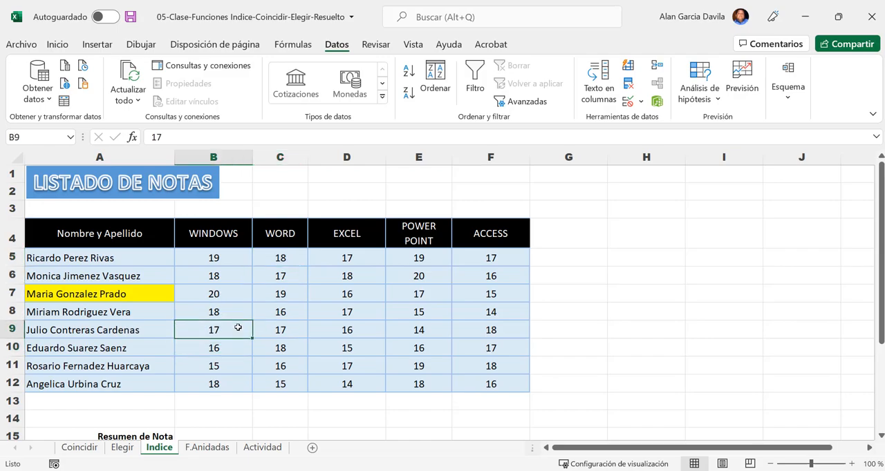
scroll(157, 302, "down", 3)
scroll(156, 303, "up", 2)
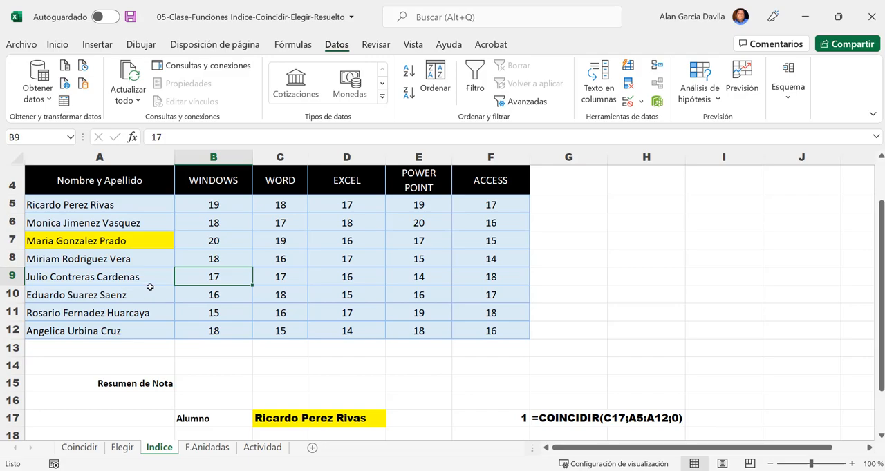
- Inspect the INDICE formula with fixed row and column numbers in C21 and close it unchanged
scroll(150, 288, "down", 2)
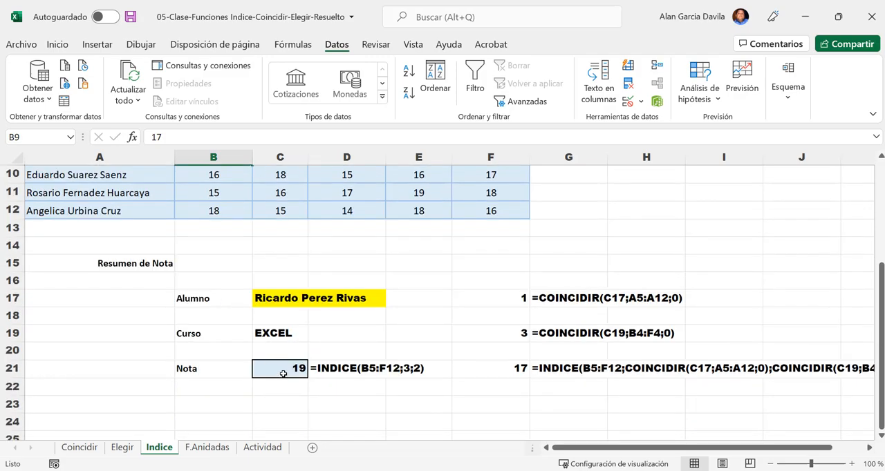
double_click(283, 376)
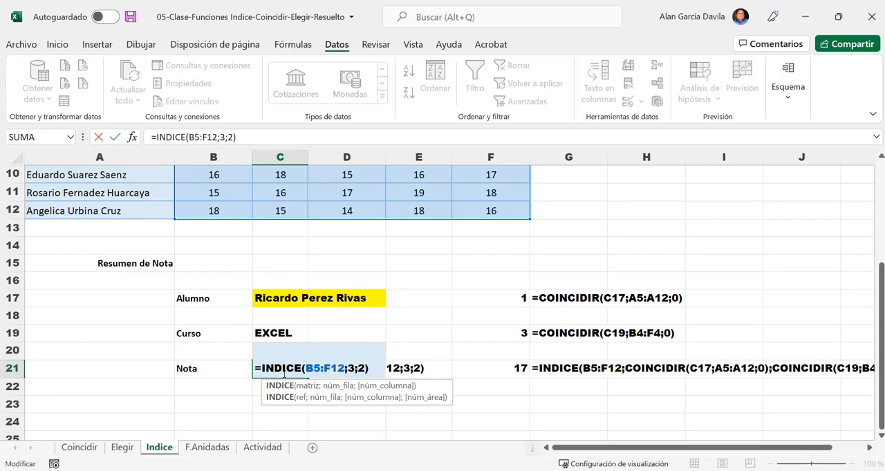
key("ctrl+Return")
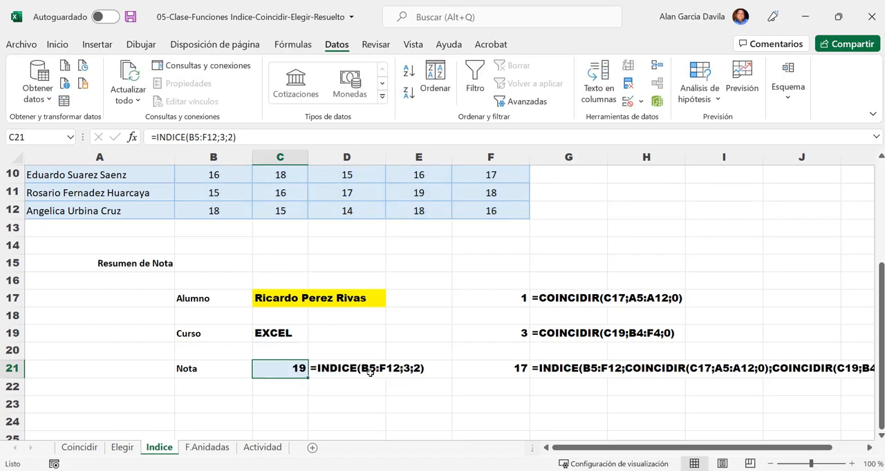
- Open the nested INDICE formula in F21, highlight its two COINCIDIR arguments, and leave the cell without saving any change
left_click(542, 371)
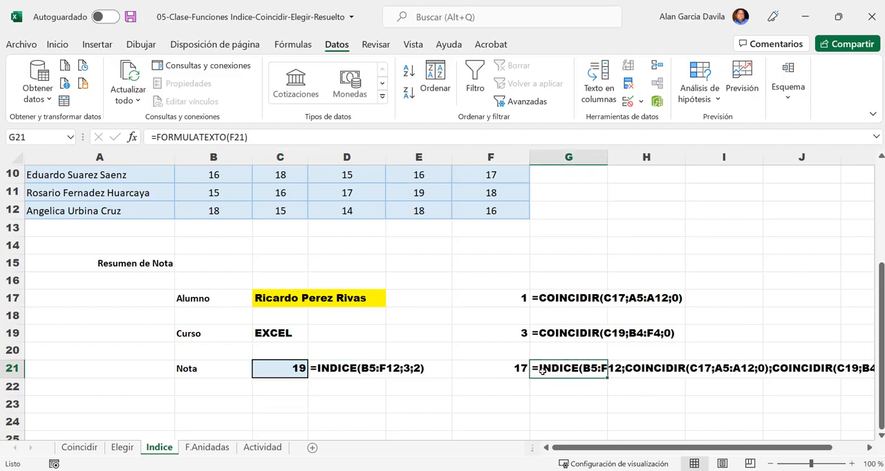
double_click(542, 371)
left_click(513, 368)
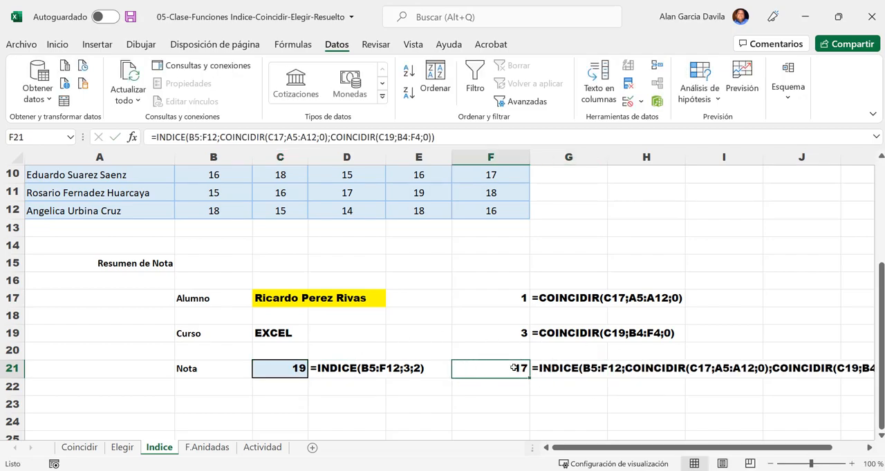
double_click(513, 368)
left_click_drag(726, 450, 753, 449)
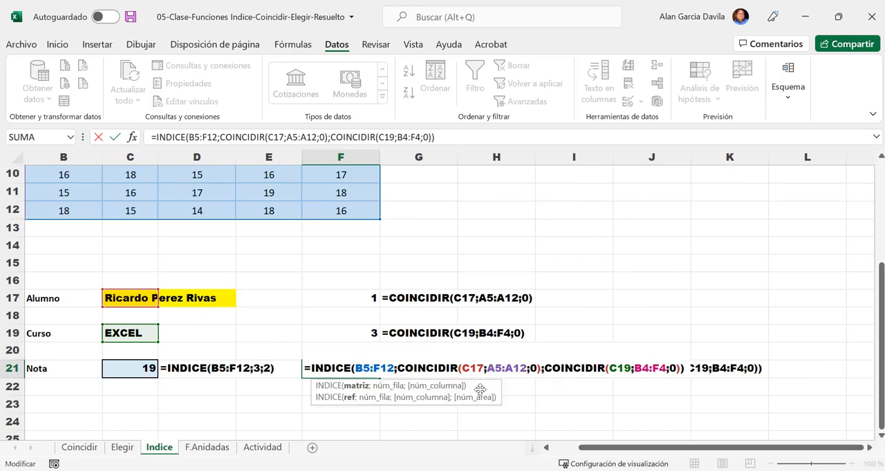
left_click_drag(397, 368, 753, 378)
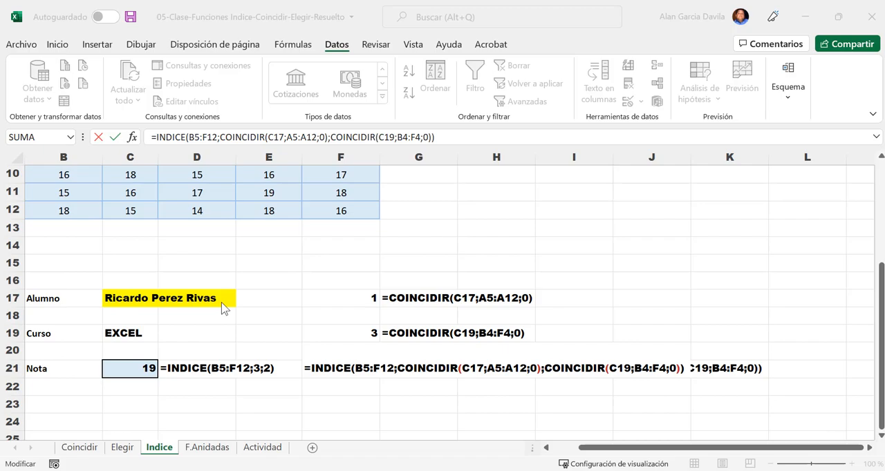
key("shift+End")
left_click(230, 323)
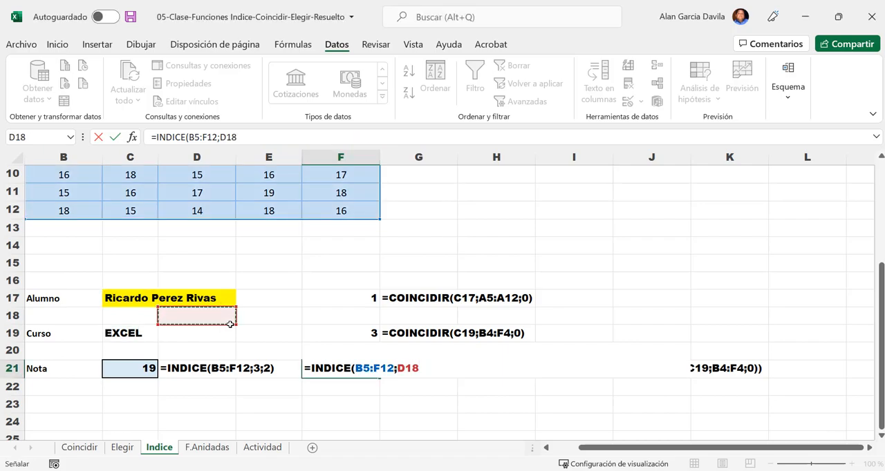
key("Escape")
left_click_drag(676, 451, 650, 450)
scroll(249, 331, "up", 3)
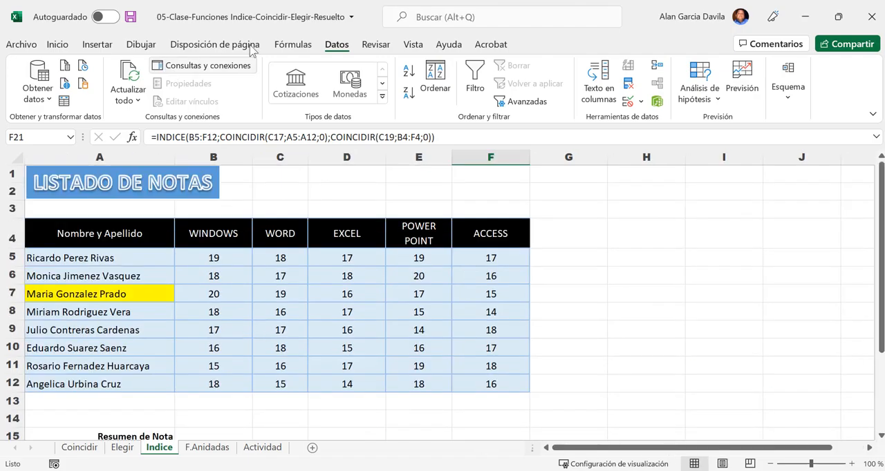
- Collapse the ribbon and switch to the F.Anidadas sheet to show its Listado de Precios table
double_click(351, 44)
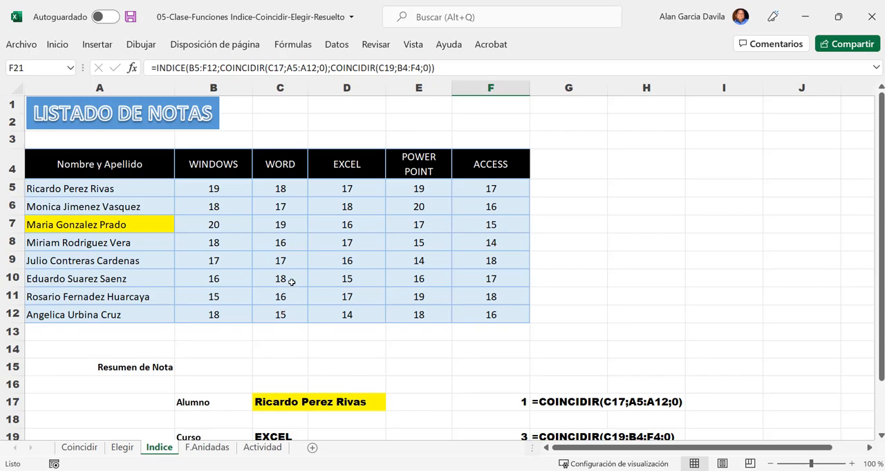
left_click(204, 449)
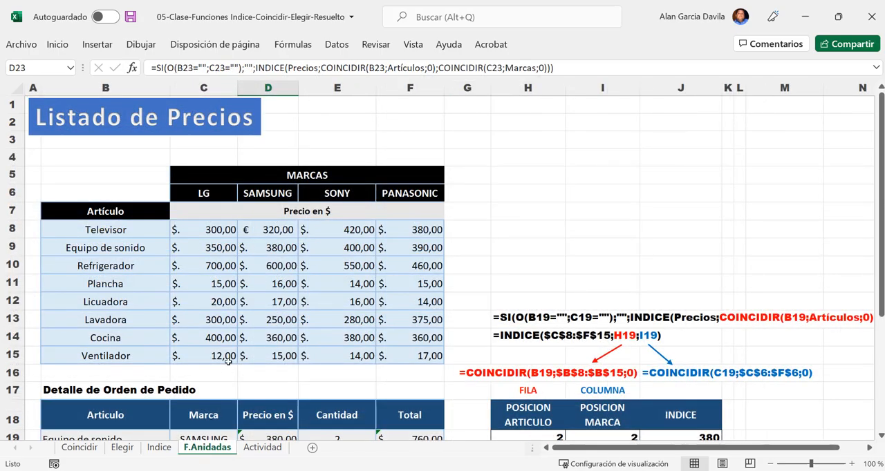
scroll(228, 360, "down", 3)
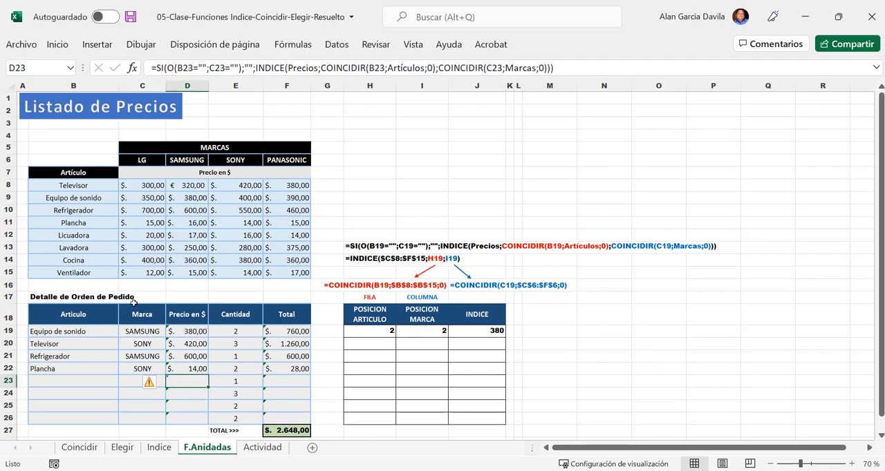
scroll(134, 302, "up", 4, "ctrl")
scroll(122, 316, "up", 3)
left_click_drag(665, 449, 613, 450)
scroll(225, 163, "down", 1)
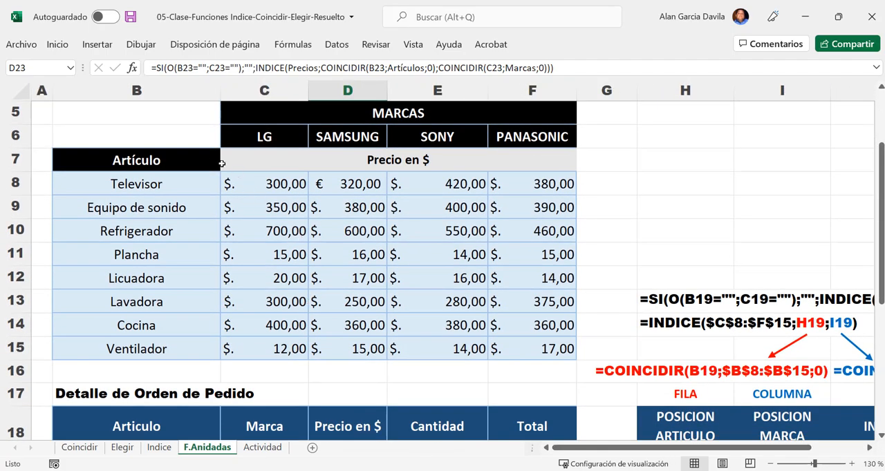
- Highlight the price table B5:F15, its Artículo column B7:B15, and the brand headers with the prices beneath them
left_click_drag(138, 112, 456, 343)
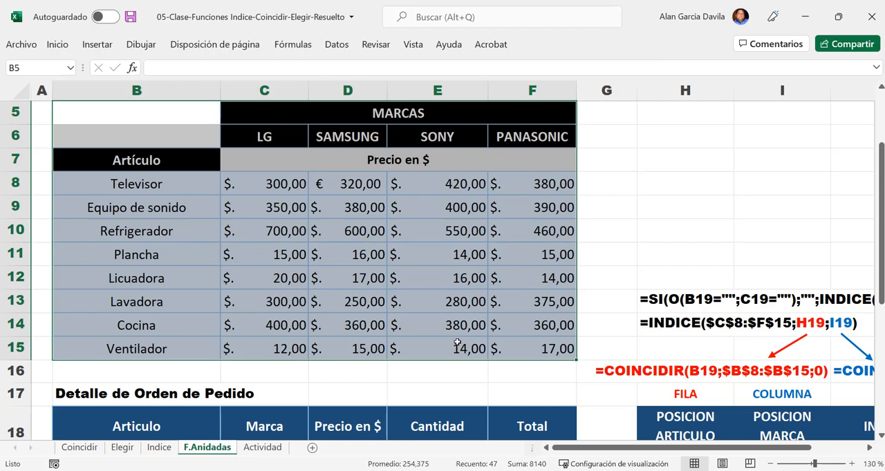
left_click_drag(142, 161, 164, 340)
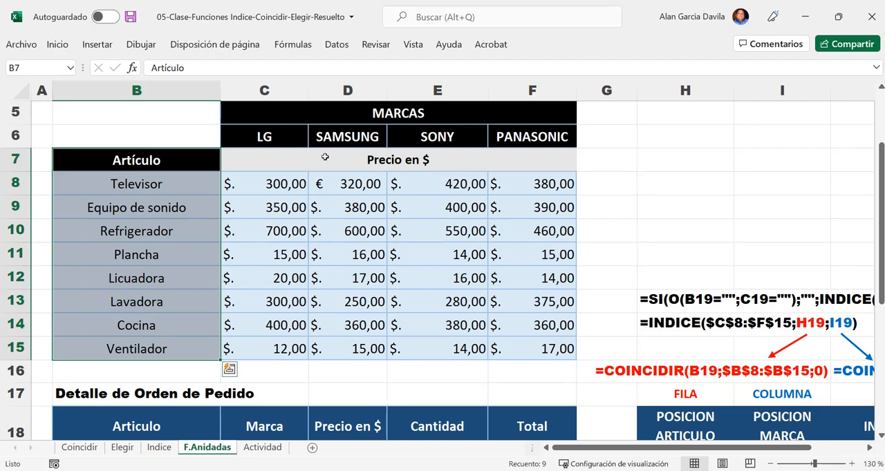
left_click_drag(292, 132, 536, 236)
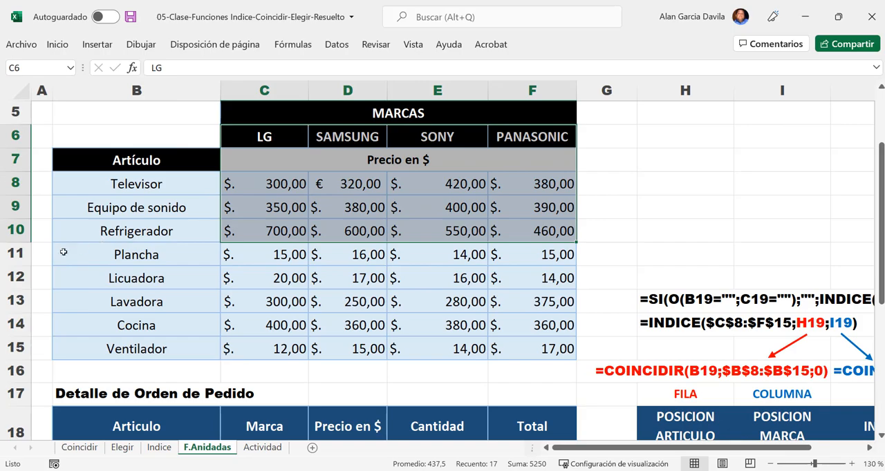
- Trace the row and column intersections for the LG Refrigerador and SAMSUNG Lavadora prices, and highlight the price range C8:F15
left_click(19, 232)
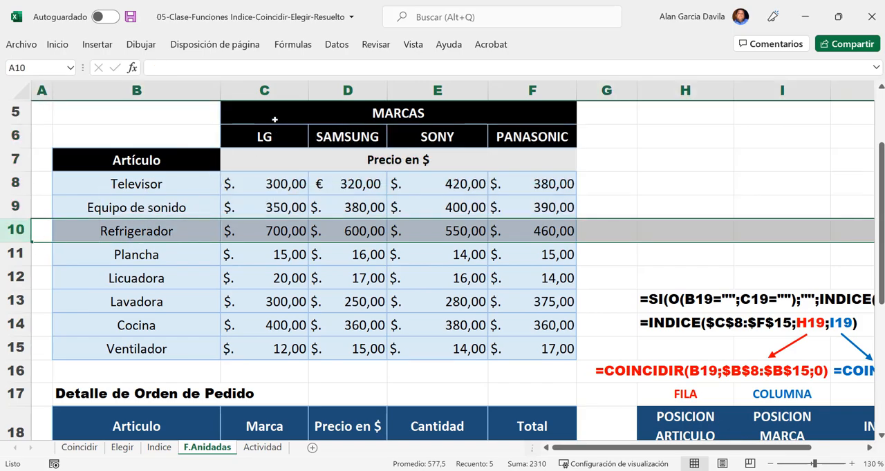
left_click(278, 90, "ctrl")
left_click(280, 230, "ctrl")
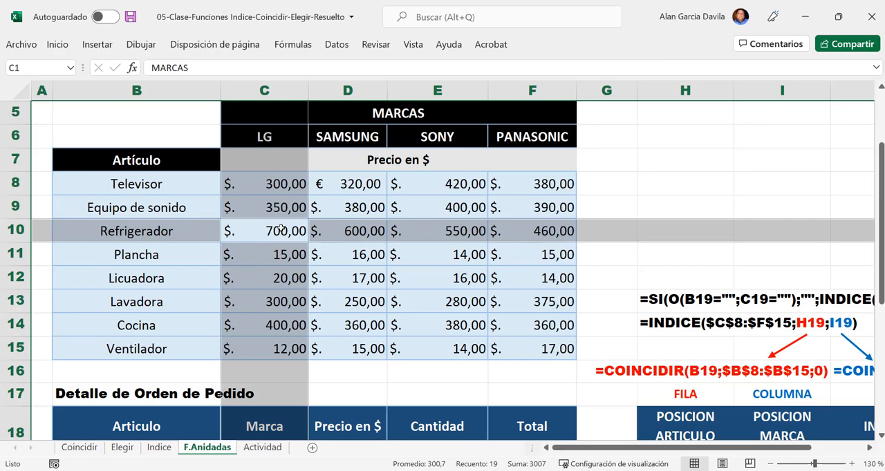
left_click(280, 230)
left_click(15, 301)
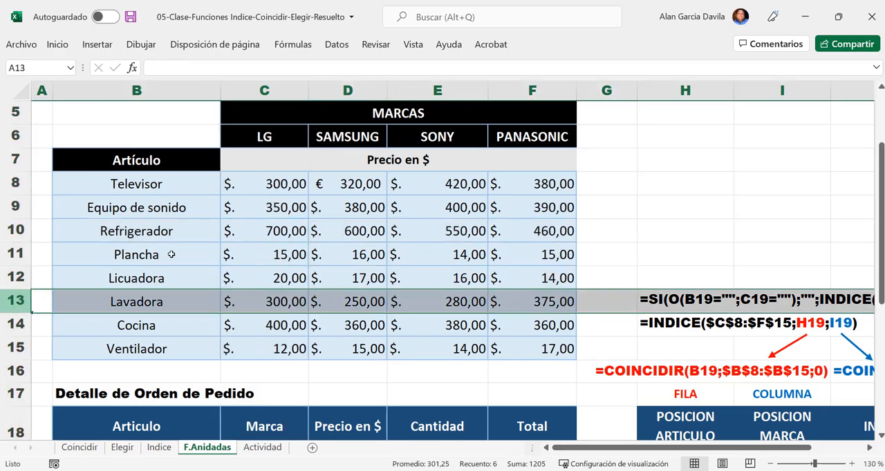
left_click(349, 93)
left_click(359, 300)
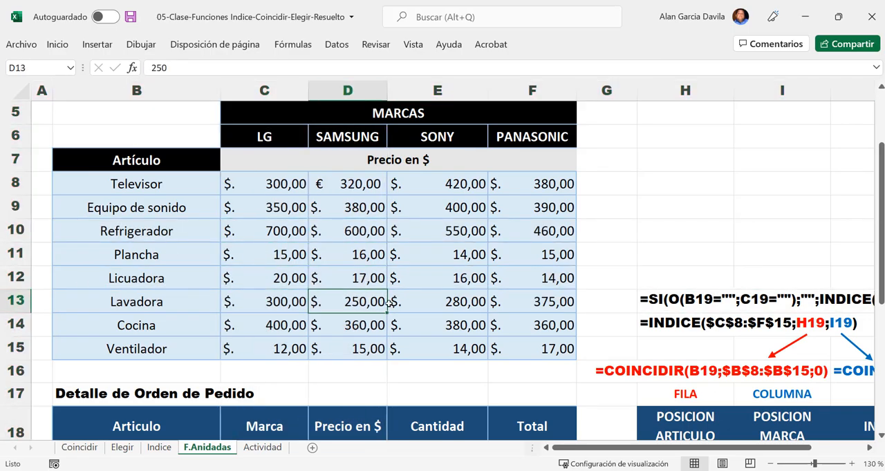
left_click_drag(267, 186, 529, 340)
- Open the price formula in D19 and highlight its INDICE part, the COINCIDIR row argument, and the Precios range name
scroll(530, 339, "down", 2)
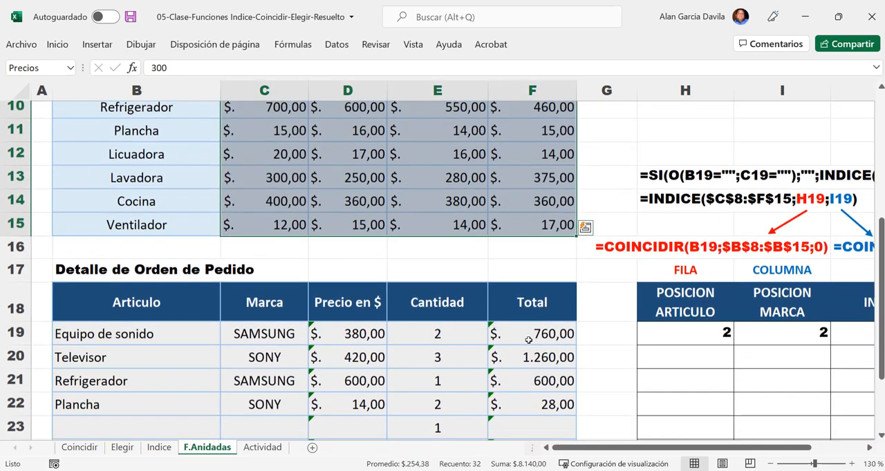
left_click(353, 317)
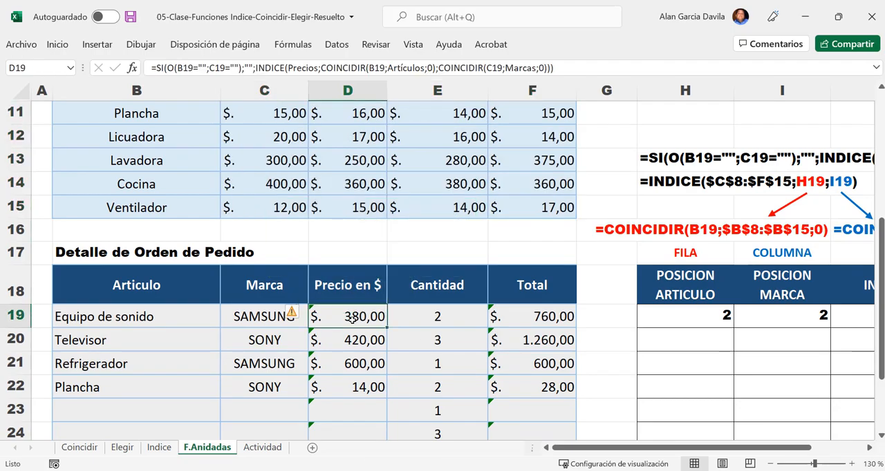
double_click(352, 318)
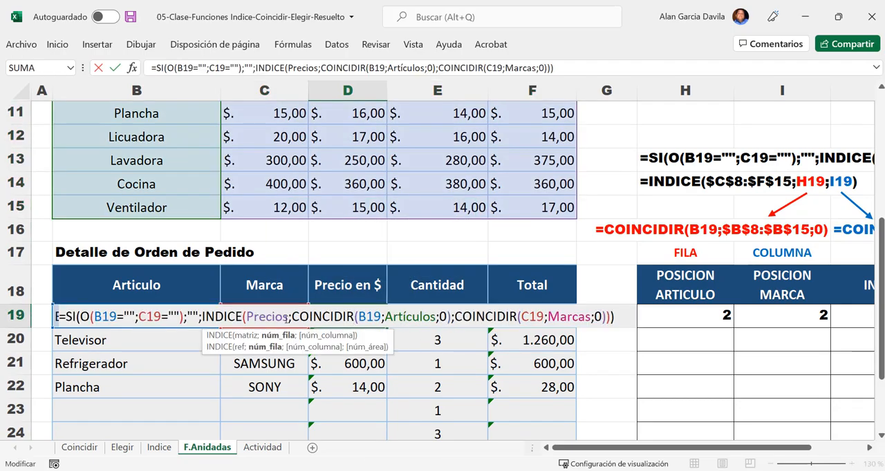
left_click_drag(202, 316, 632, 293)
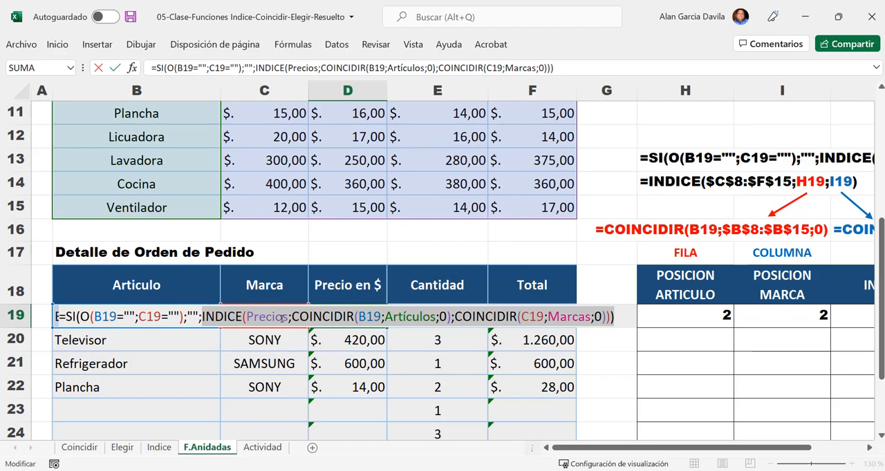
left_click(291, 317)
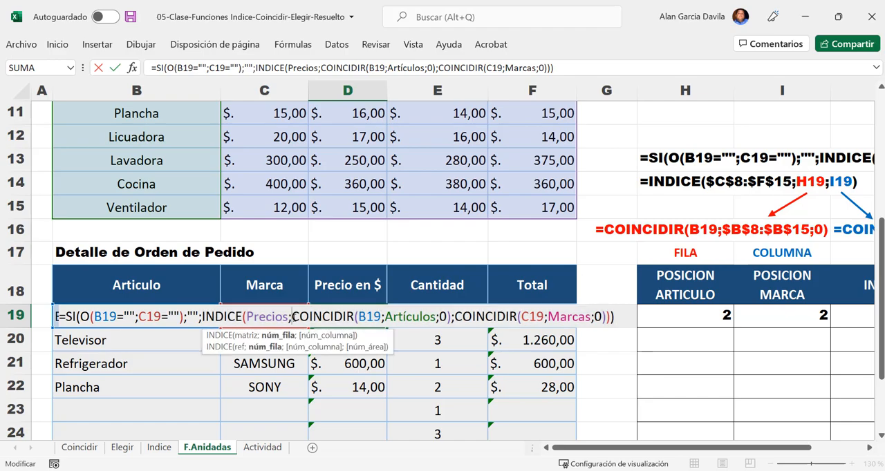
left_click_drag(294, 317, 357, 316)
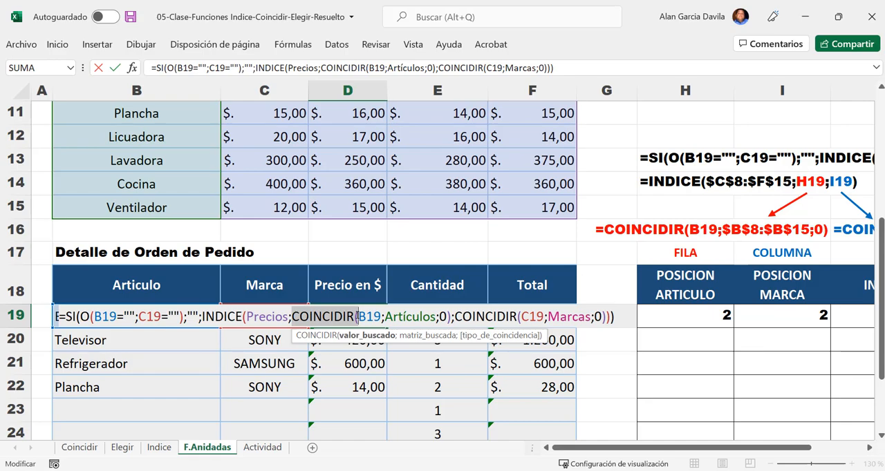
left_click(271, 316)
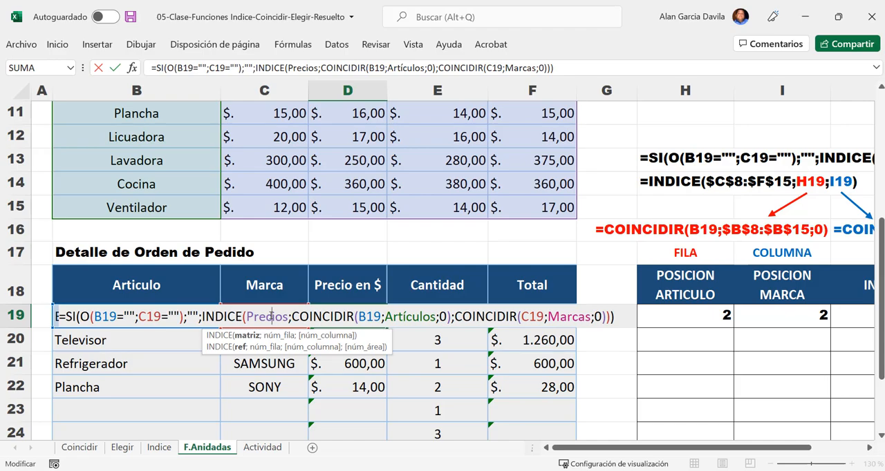
left_click_drag(246, 317, 291, 317)
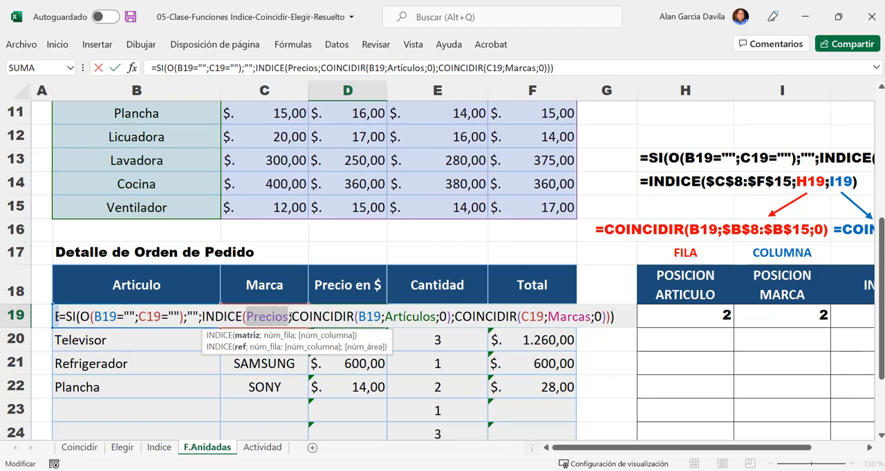
left_click(289, 316)
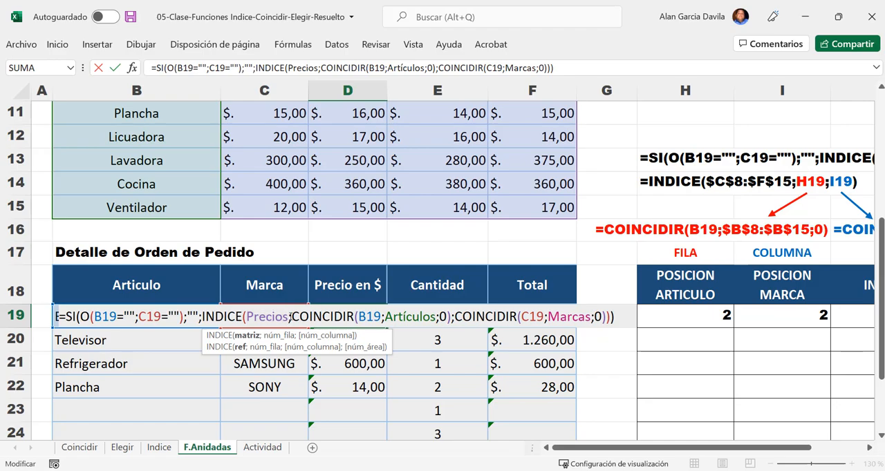
- Examine the SI and O conditions testing B19 and C19 for blanks in D19, highlight the INDICE fallback, and close the formula unchanged
left_click(205, 317)
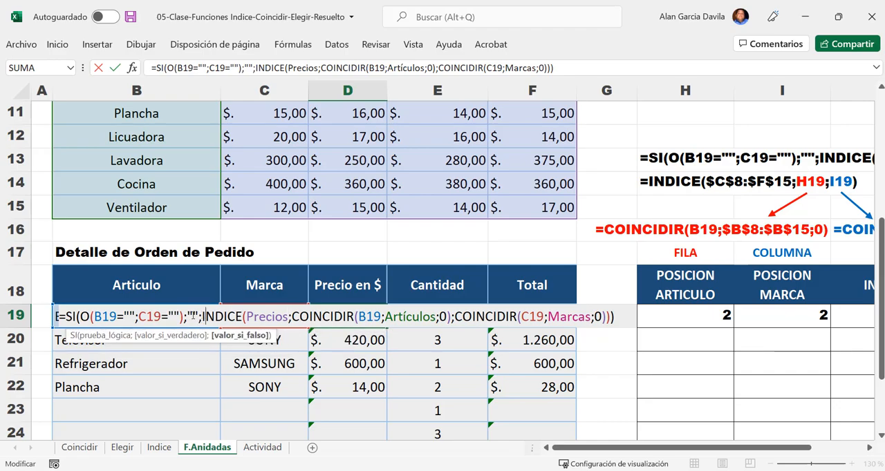
mouse_move(66, 317)
left_mouse_down()
mouse_move(91, 317)
mouse_move(76, 316)
left_mouse_up()
double_click(84, 317)
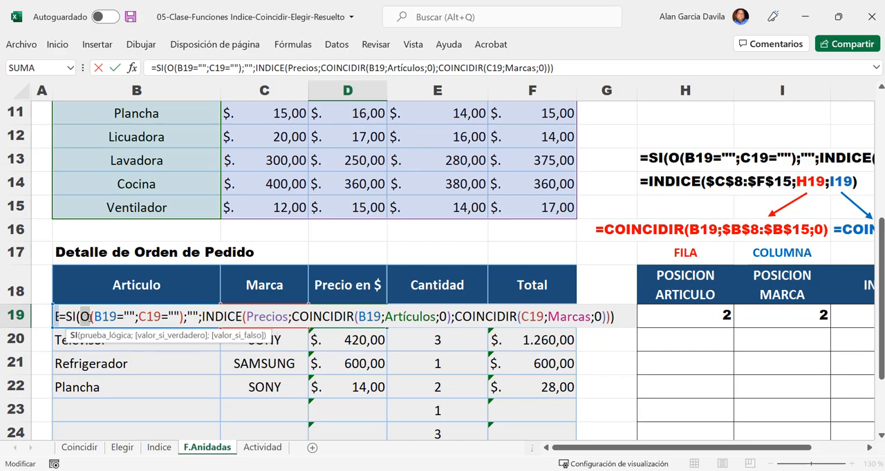
left_click_drag(94, 316, 200, 317)
left_click(118, 317)
left_click(169, 317)
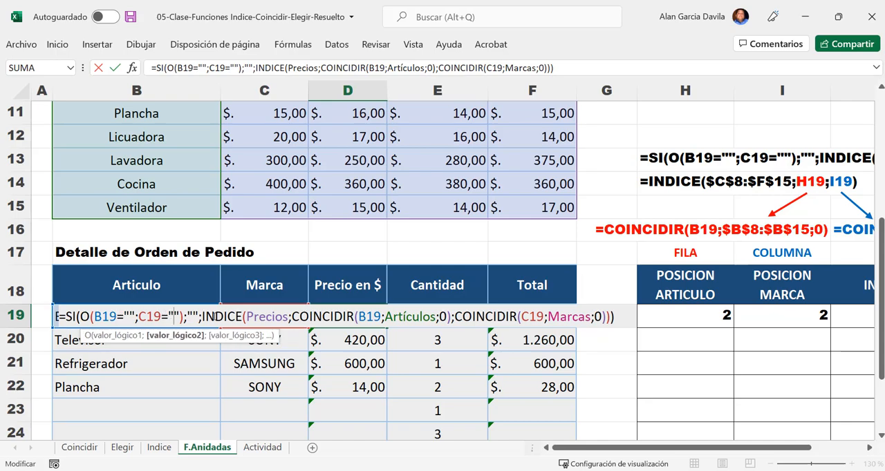
left_click_drag(201, 316, 391, 302)
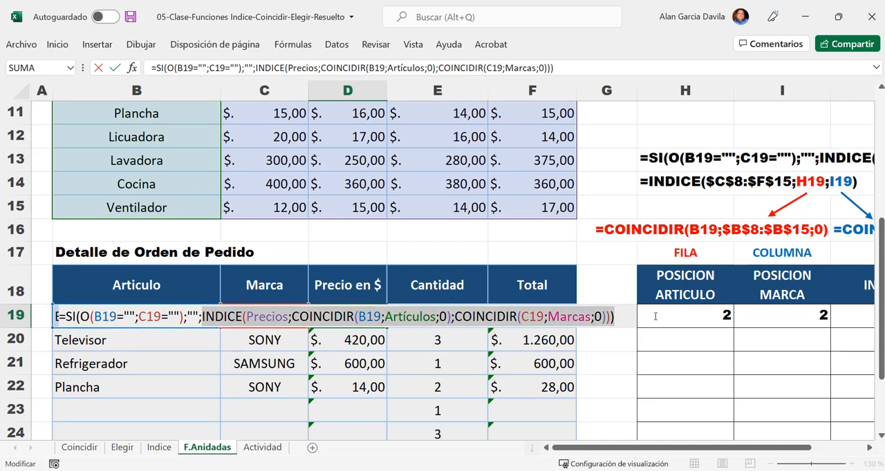
key("ctrl+Return")
- Examine the empty order row 23: the price formula in D23 and the option lists of article B23 and brand C23
scroll(387, 336, "down", 1)
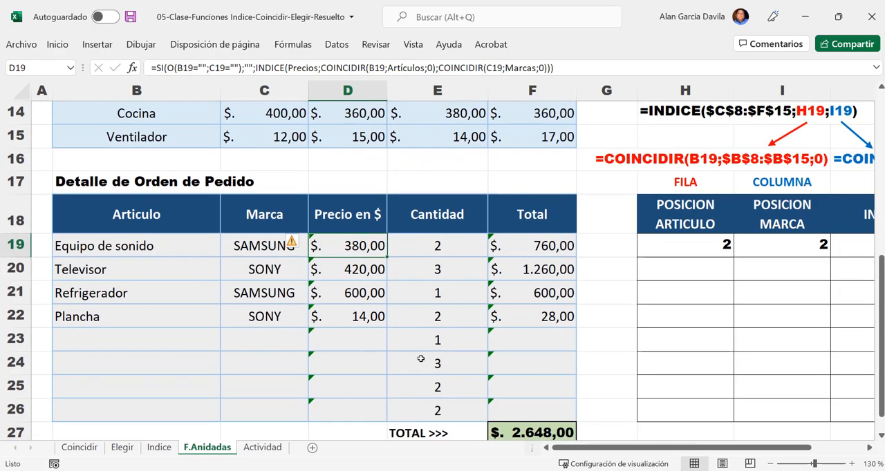
left_click(369, 347)
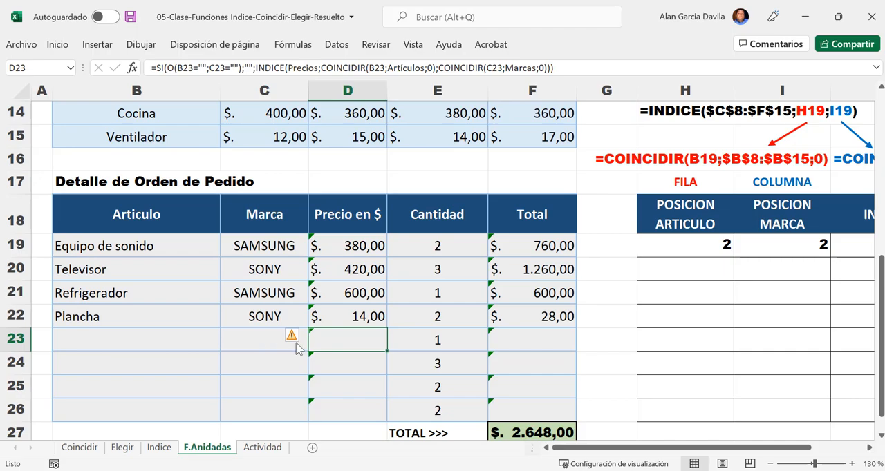
left_click(203, 344)
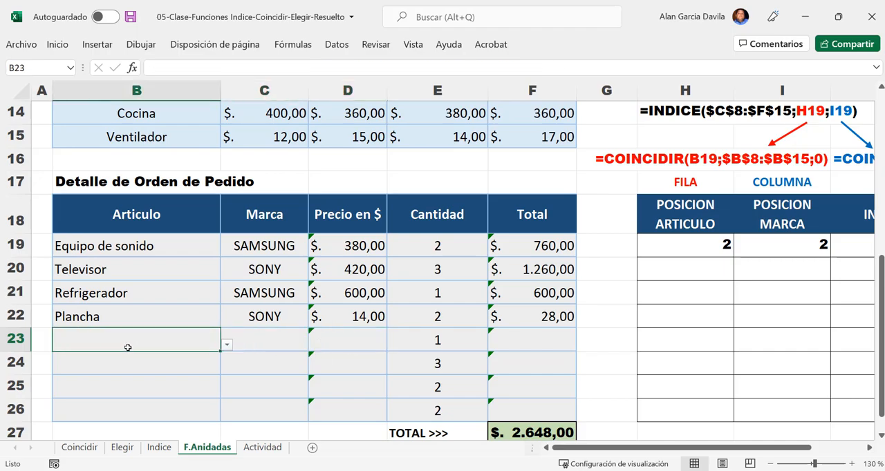
left_click(226, 344)
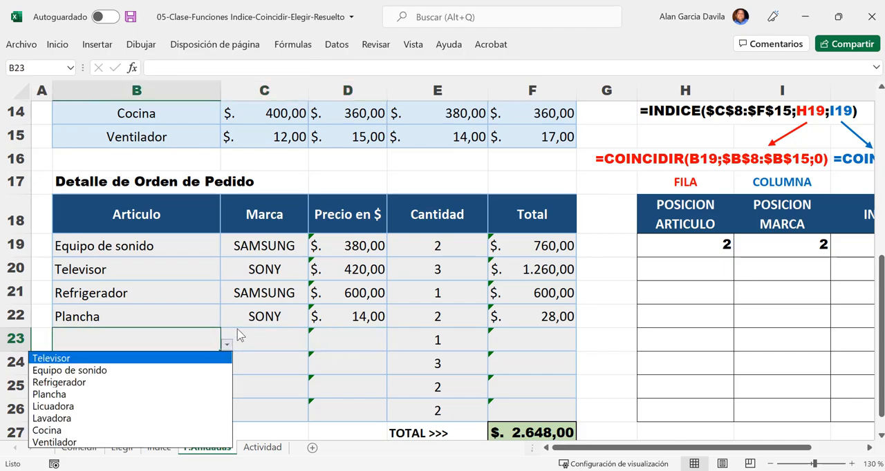
key("Escape")
left_click(286, 342)
left_click(315, 344)
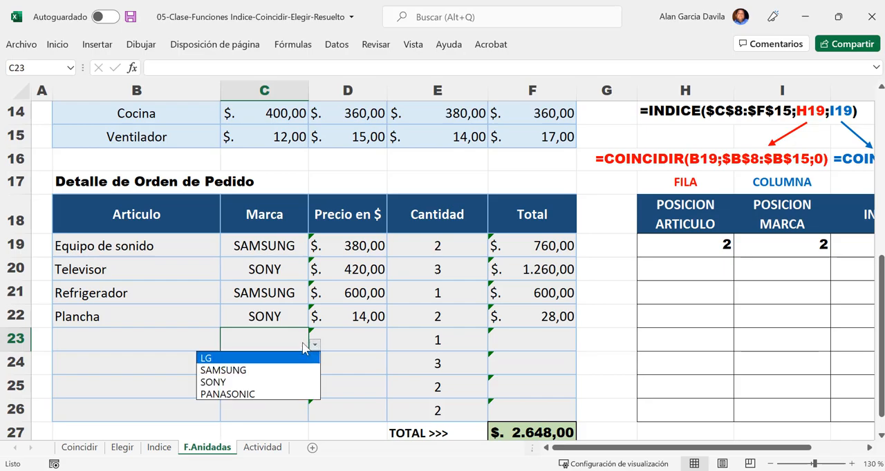
key("Escape")
left_click(365, 340)
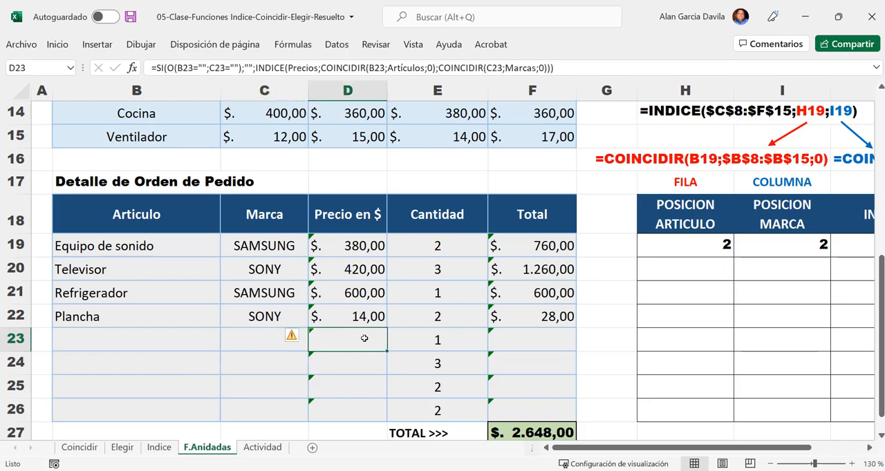
- Choose Lavadora as the article in B23 of the order detail
left_click(149, 345)
left_click(224, 345)
left_click(205, 345)
left_click(224, 345)
left_click(183, 341)
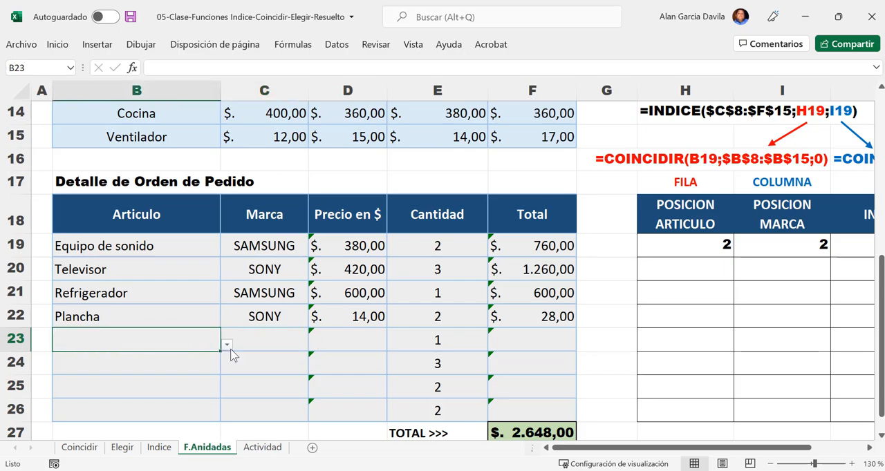
left_click(228, 345)
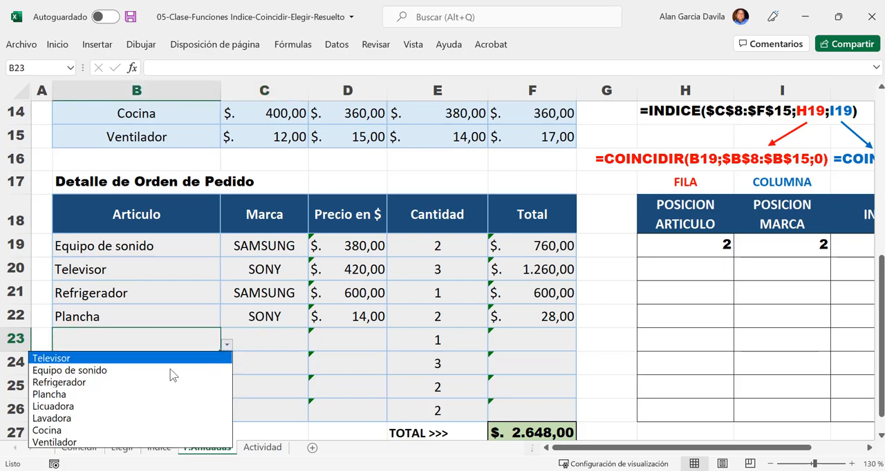
left_click(106, 419)
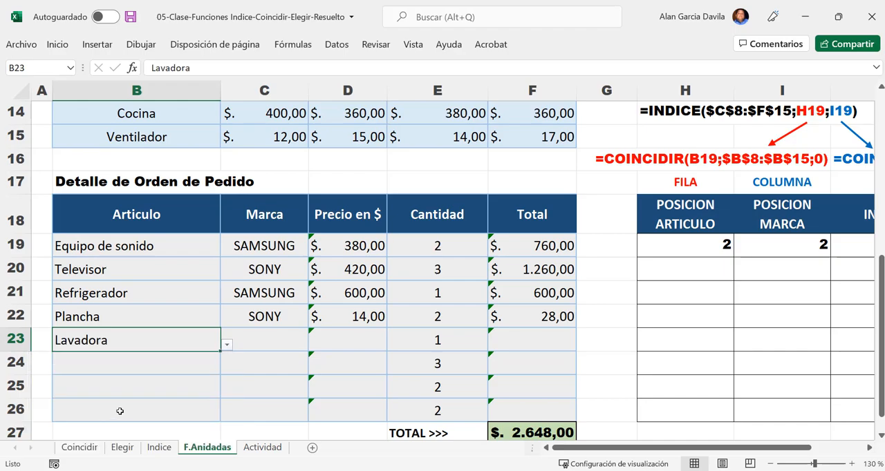
- Choose SAMSUNG as the brand for the Lavadora row and check its price in D23
left_click(273, 341)
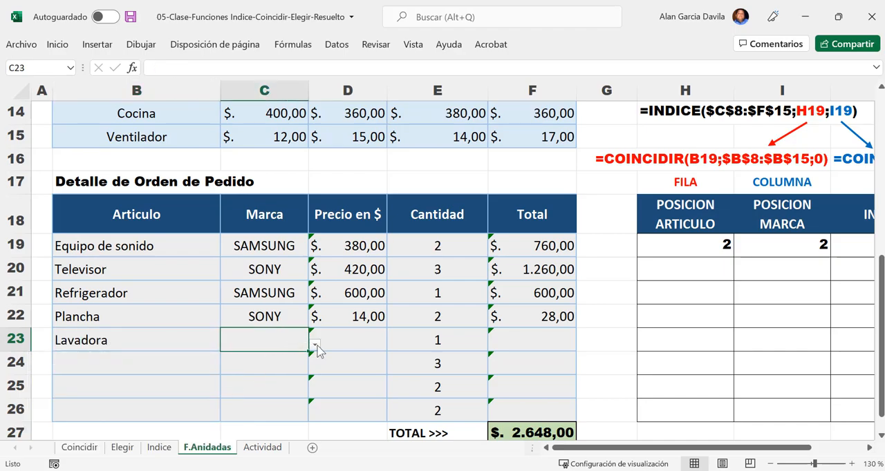
left_click(315, 344)
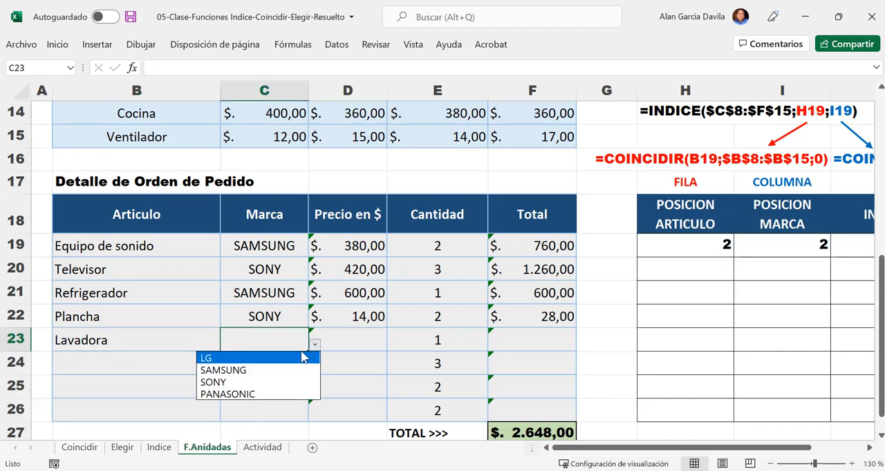
left_click(257, 371)
left_click(372, 338)
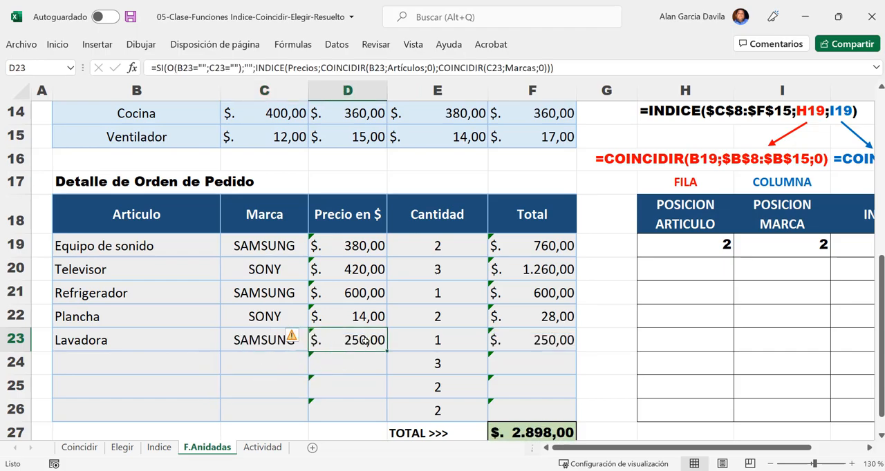
- Set the Lavadora quantity in E23 to 2 and check the row's total formula in F23
left_click(449, 336)
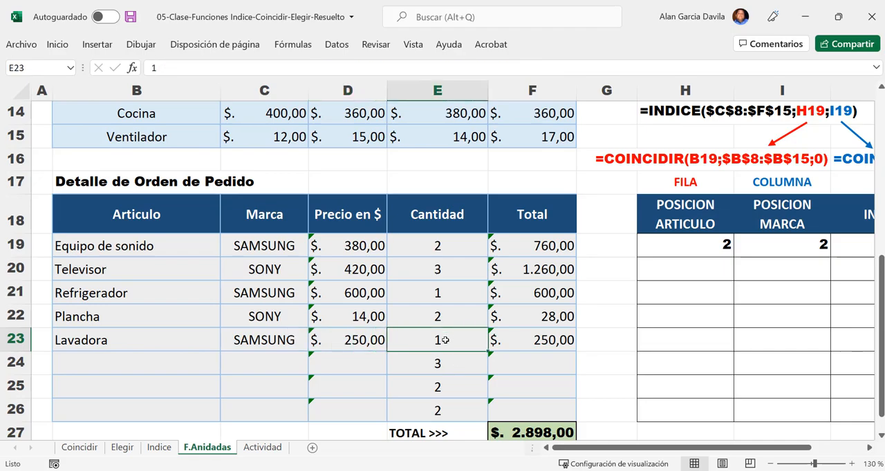
type("2")
key("Return")
left_click(506, 342)
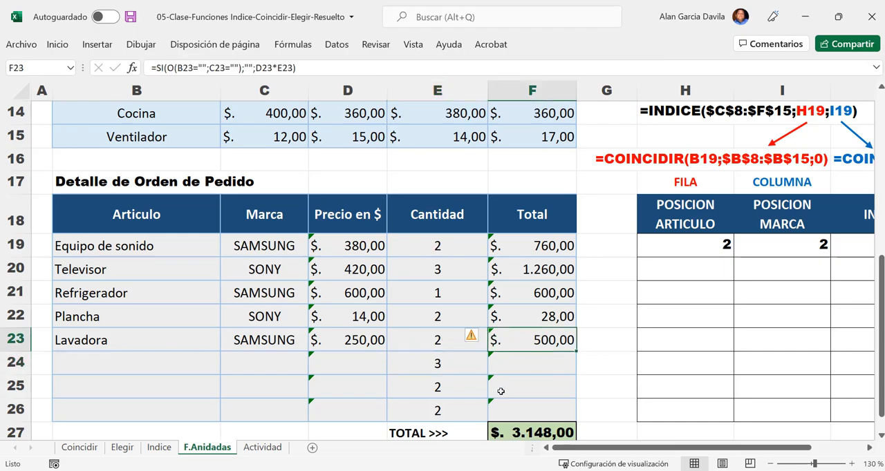
- Clear the quantities in E24:E26 of the order rows without an article
left_click(470, 361)
left_click_drag(457, 384, 455, 391)
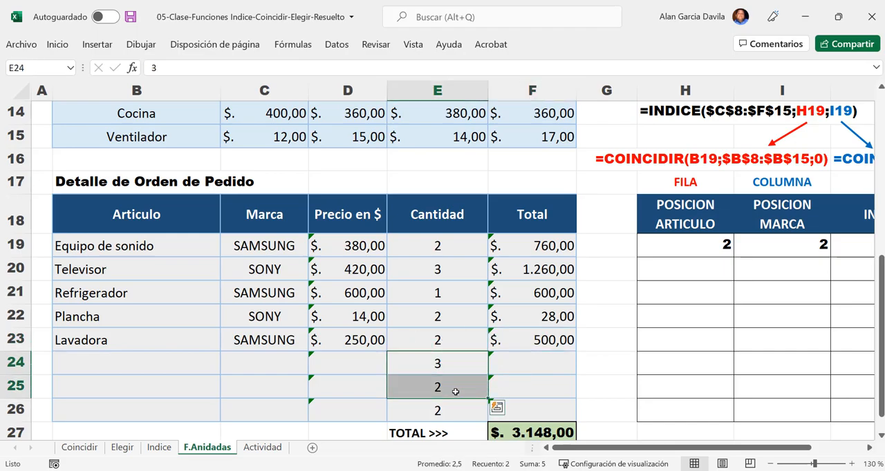
key("Delete")
left_click(456, 391)
key("Right")
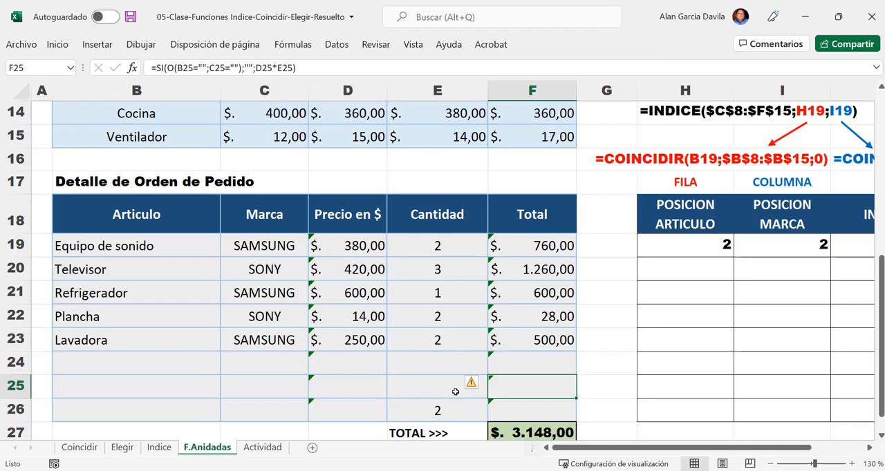
left_click(456, 392)
key("Down")
key("Delete")
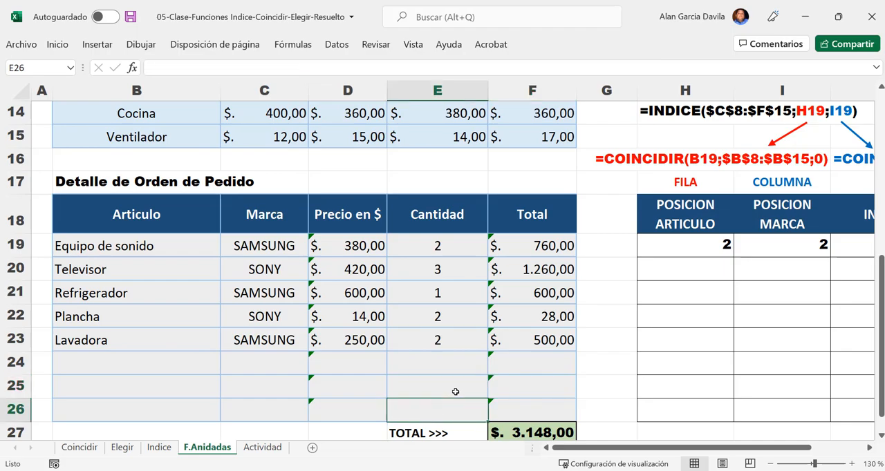
- Switch to the Actividad sheet and look over the full extent of the historical mortality table
left_click(769, 463)
left_click(769, 464)
left_click(769, 464)
left_click(769, 464)
left_click(769, 464)
left_click(769, 464)
scroll(52, 233, "up", 1)
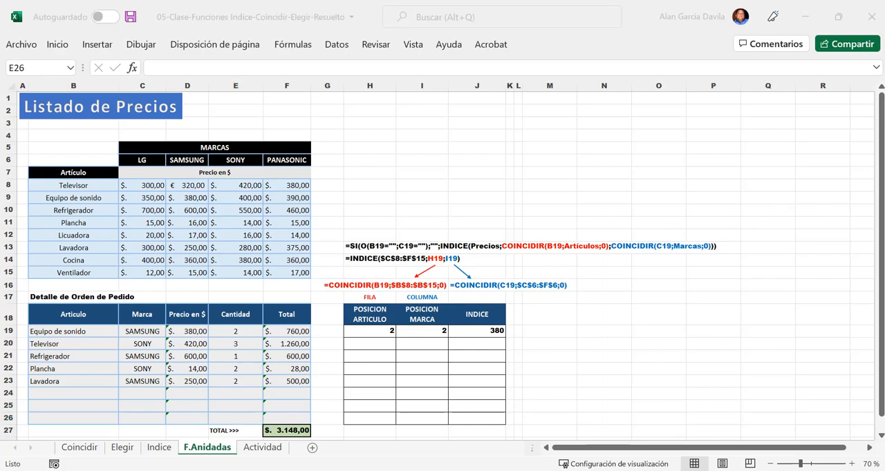
left_click(264, 449)
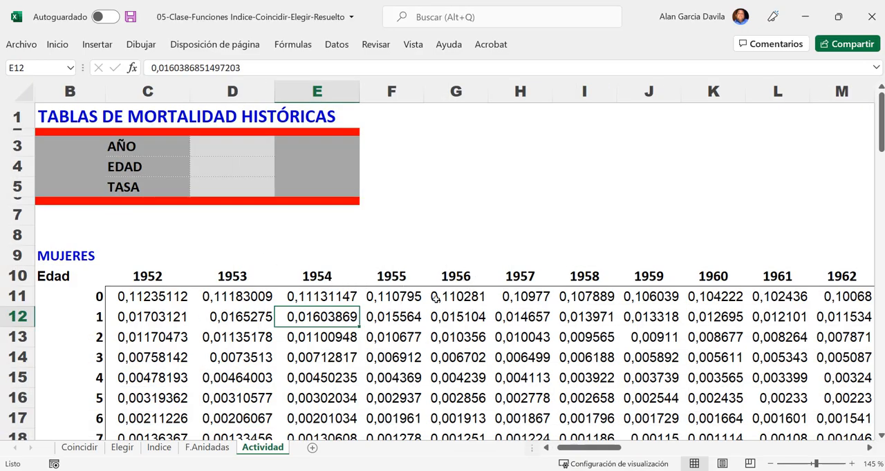
scroll(436, 297, "down", 8, "ctrl")
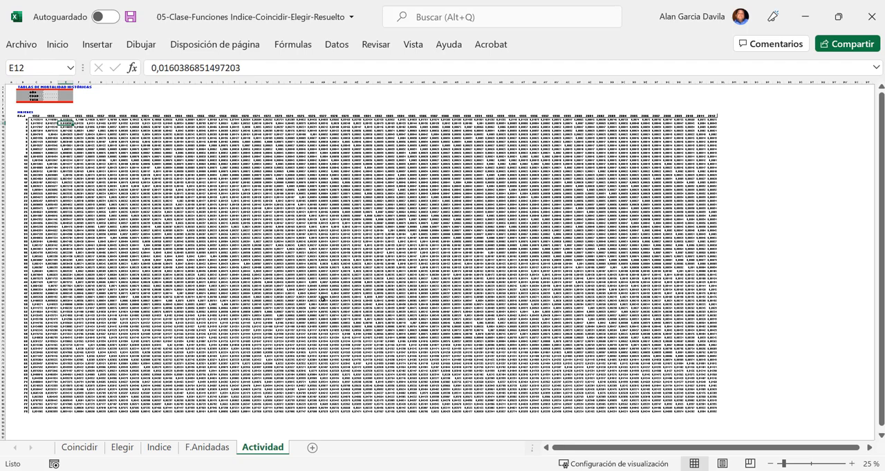
scroll(304, 292, "up", 8)
scroll(300, 290, "up", 4)
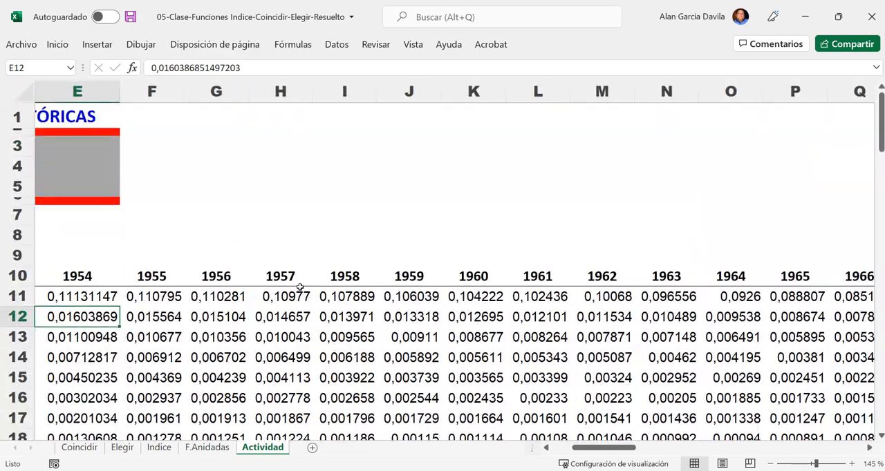
left_click_drag(596, 448, 510, 434)
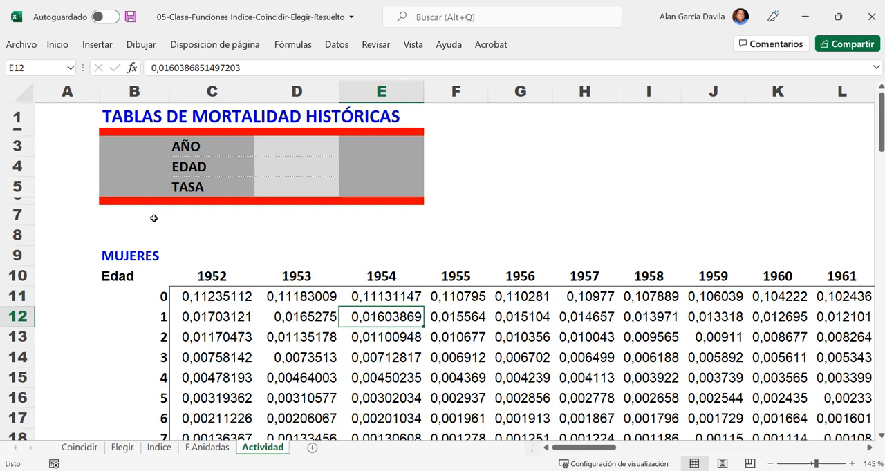
- Point out the sheet title, the MUJERES and Edad labels, and highlight the row 10 year headers across the table
left_click(151, 125)
left_click(347, 122)
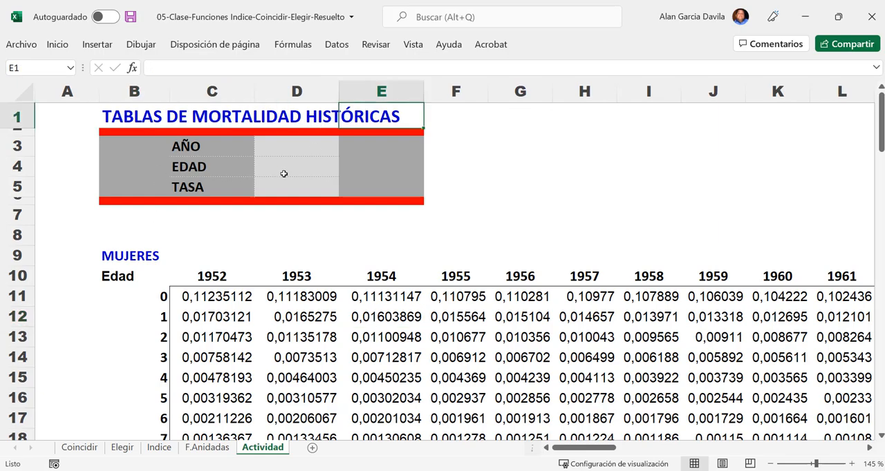
left_click(128, 256)
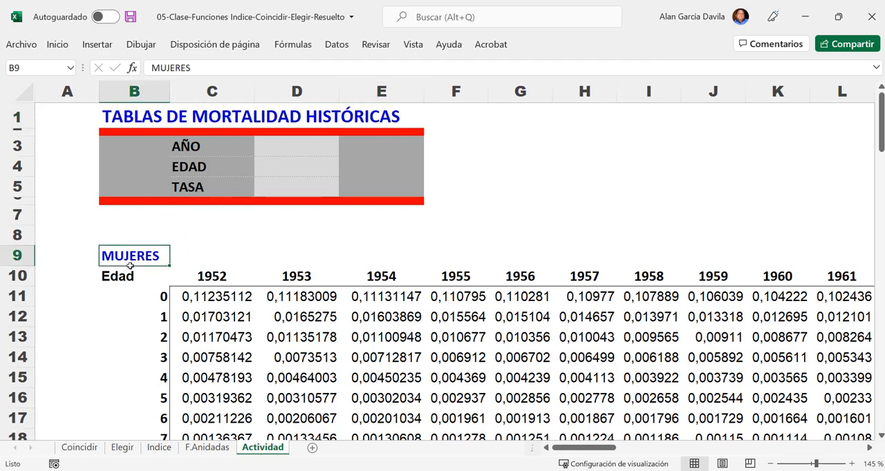
left_click(129, 274)
left_click(28, 276)
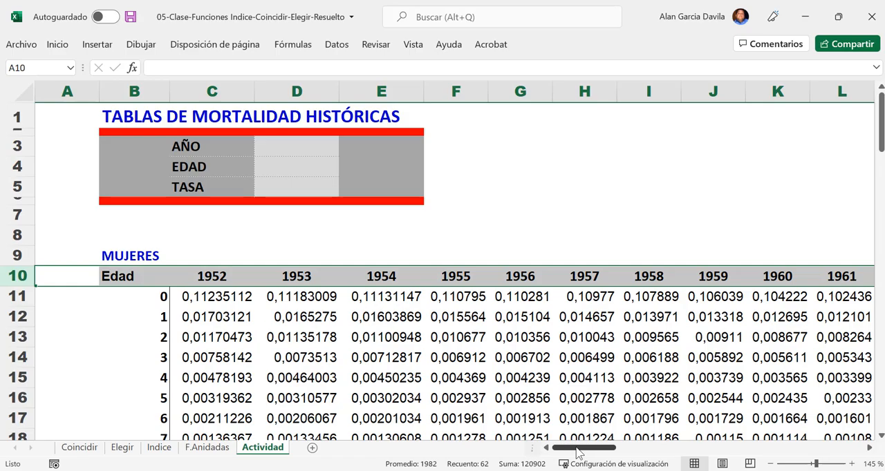
left_click_drag(586, 453, 484, 435)
left_click(869, 448)
- Trace the Edad column from age 0 in B11 to age 79 in B90
left_click(133, 298)
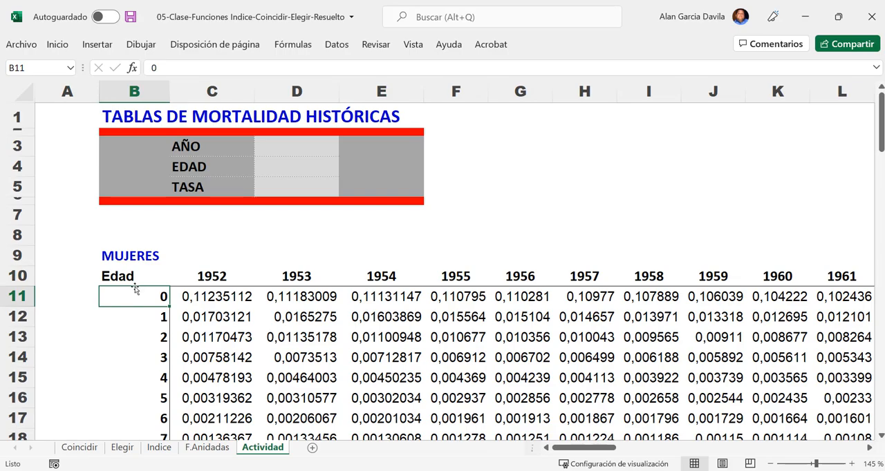
scroll(139, 325, "down", 3)
scroll(149, 324, "down", 20)
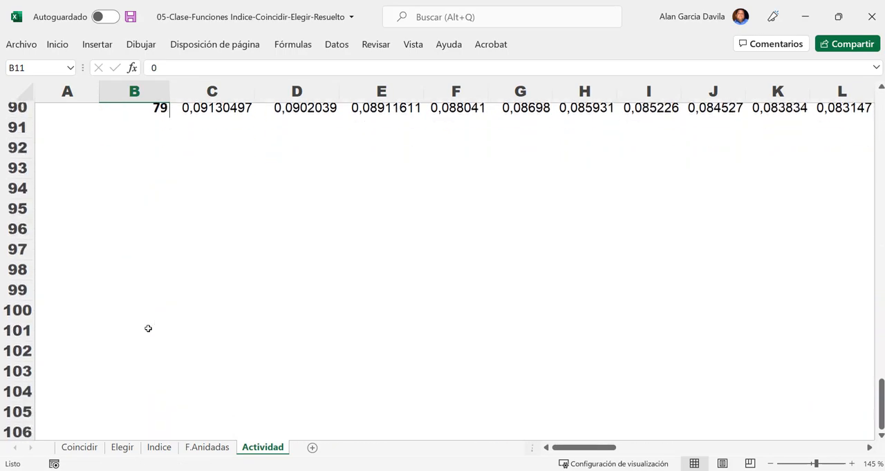
scroll(148, 328, "up", 2)
left_click(153, 276)
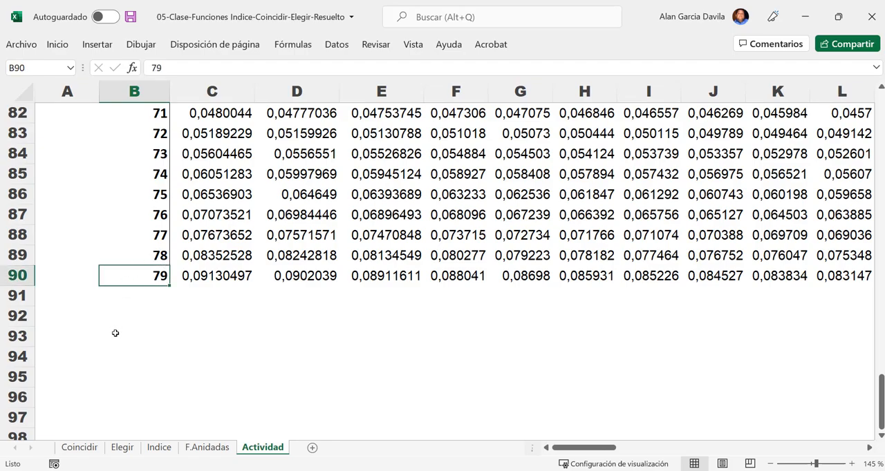
scroll(115, 333, "up", 20)
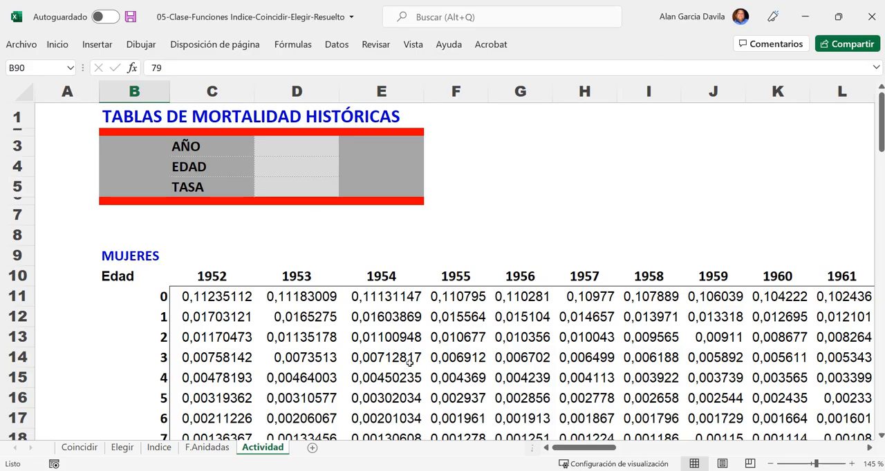
- Highlight the mortality table's years and rates from C10 to its last row, and point out the AÑO and EDAD fields
scroll(410, 362, "down", 8, "ctrl")
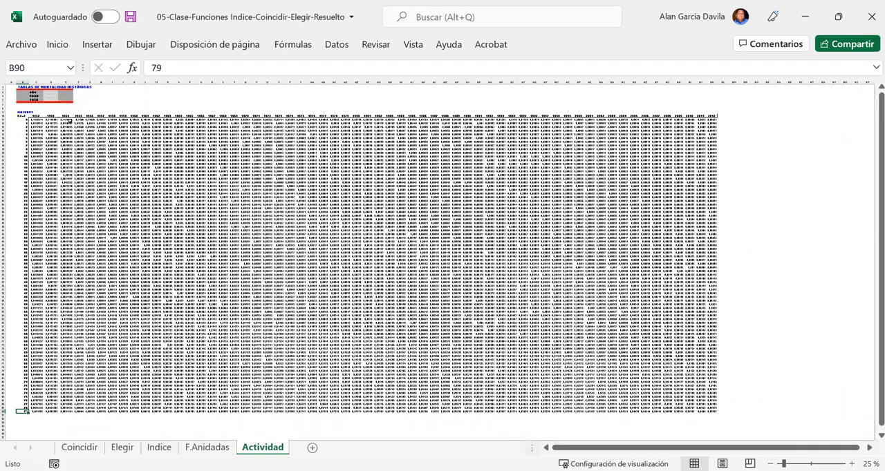
left_click_drag(31, 118, 718, 414)
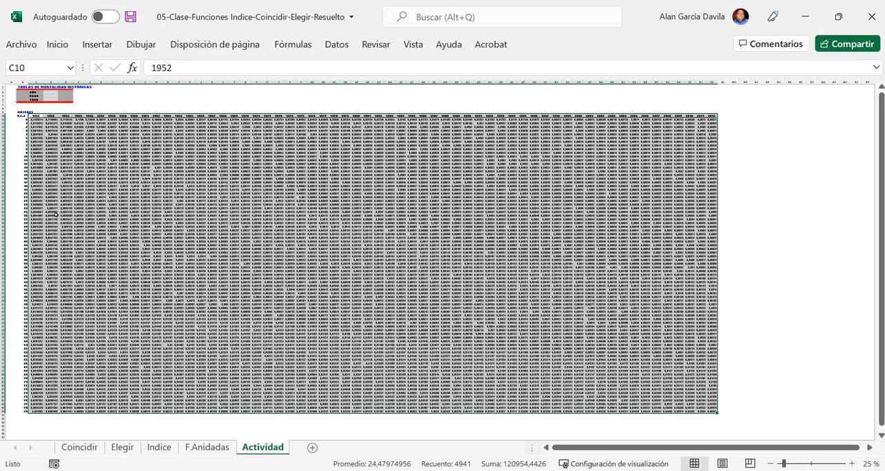
scroll(54, 212, "up", 9, "ctrl")
left_click_drag(584, 439, 575, 440)
left_click(258, 153)
left_click(259, 182)
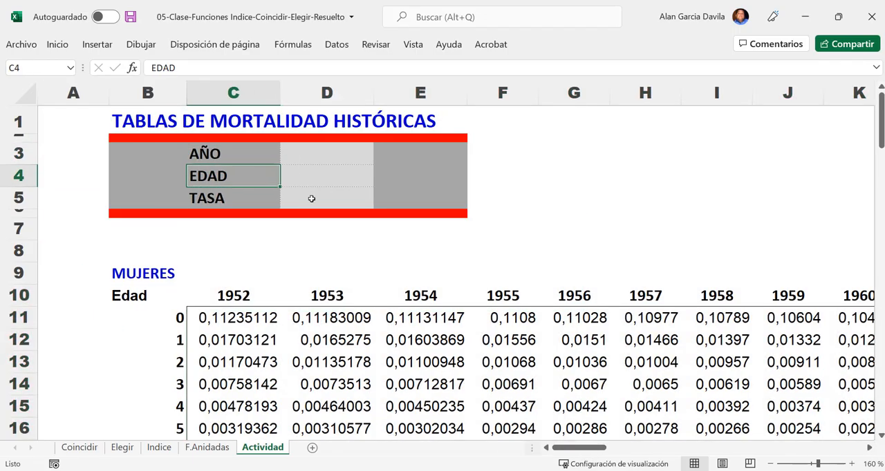
- Highlight the 1984 column AI together with row 41 for age 30 to show where they intersect
scroll(311, 199, "down", 9, "ctrl")
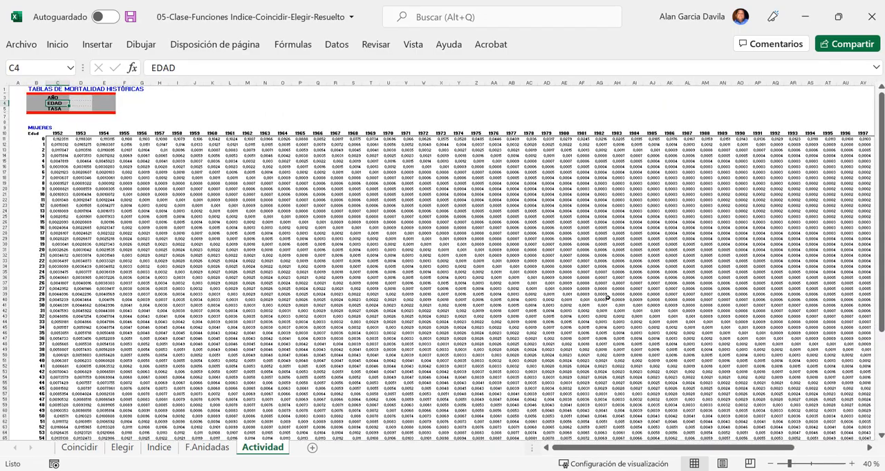
left_click(635, 83)
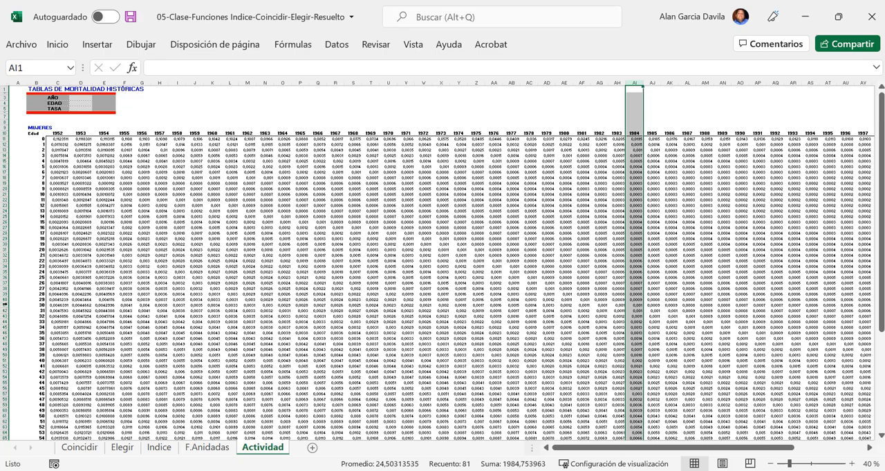
left_click(4, 305)
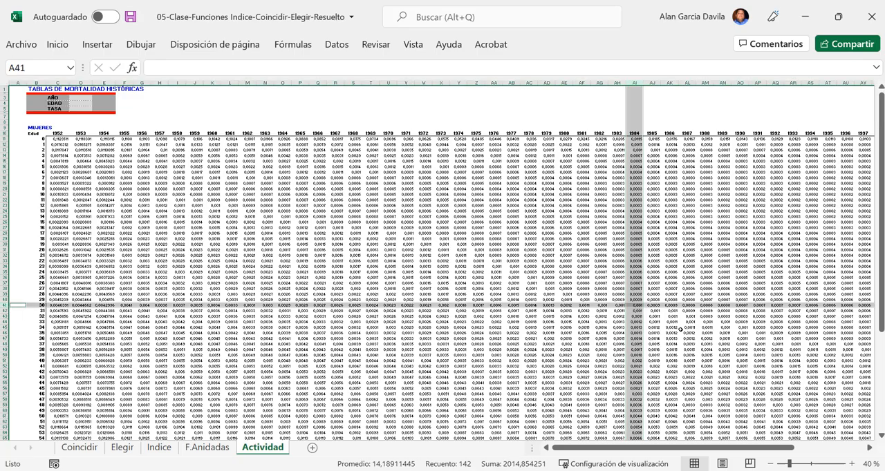
- Examine the mortality rate where the 1984 column AI crosses row 41 for age 30, and clear the highlighting
scroll(668, 314, "up", 2, "ctrl")
scroll(790, 336, "up", 4, "ctrl")
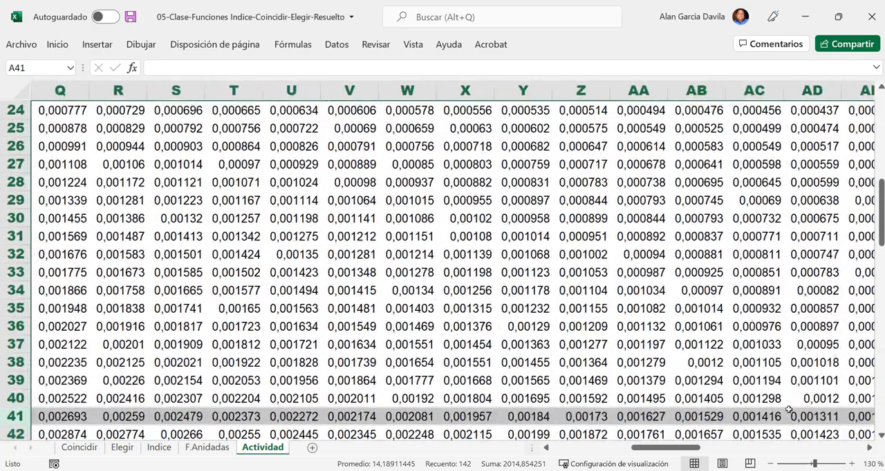
left_click_drag(664, 450, 724, 450)
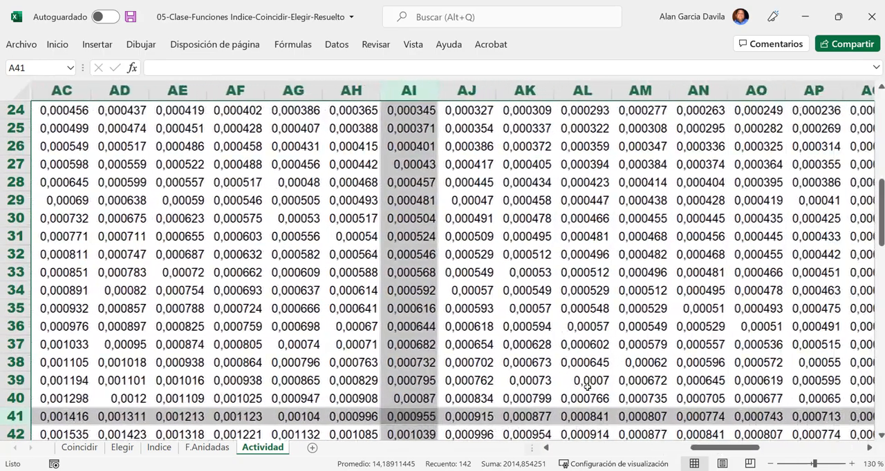
scroll(396, 367, "down", 1)
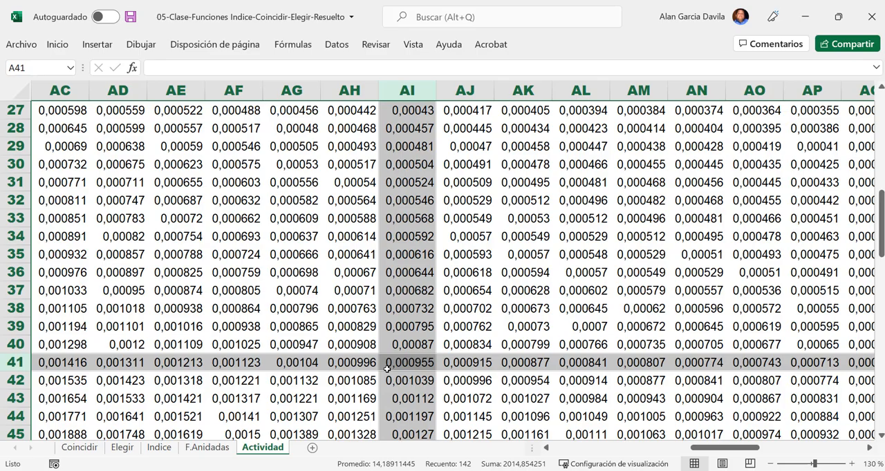
scroll(387, 369, "down", 8)
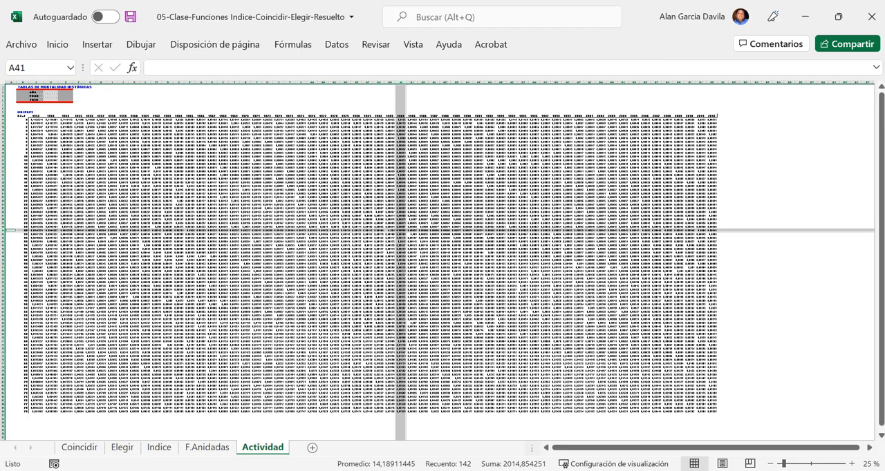
left_click_drag(566, 452, 550, 452)
left_click(190, 266)
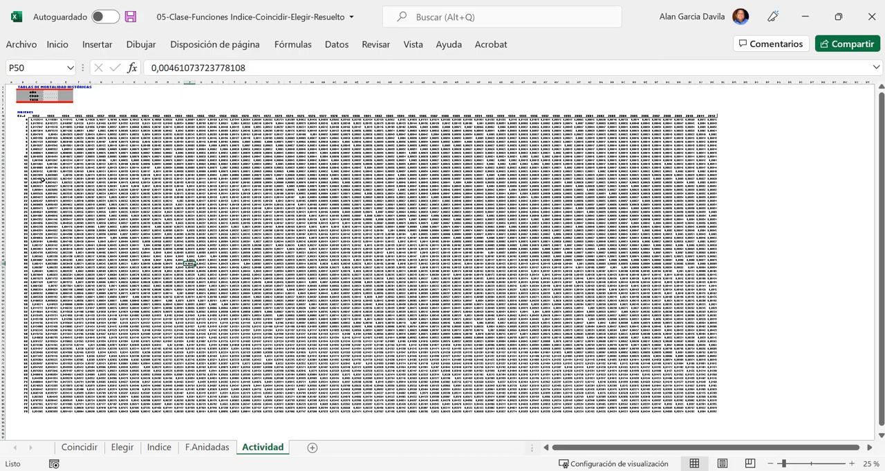
- Point out the empty input and result cells D3 to D5 beside AÑO, EDAD and TASA
left_click(50, 99)
left_click(44, 113)
scroll(44, 112, "up", 9, "ctrl")
scroll(43, 113, "up", 6, "ctrl")
left_click_drag(585, 448, 528, 449)
scroll(248, 304, "up", 3)
left_click(472, 203)
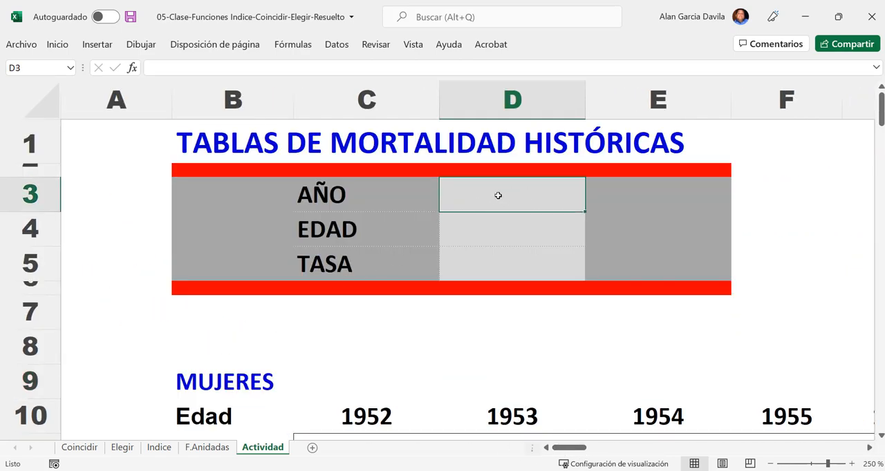
left_click(521, 236)
left_click_drag(517, 200, 525, 242)
left_click(510, 264)
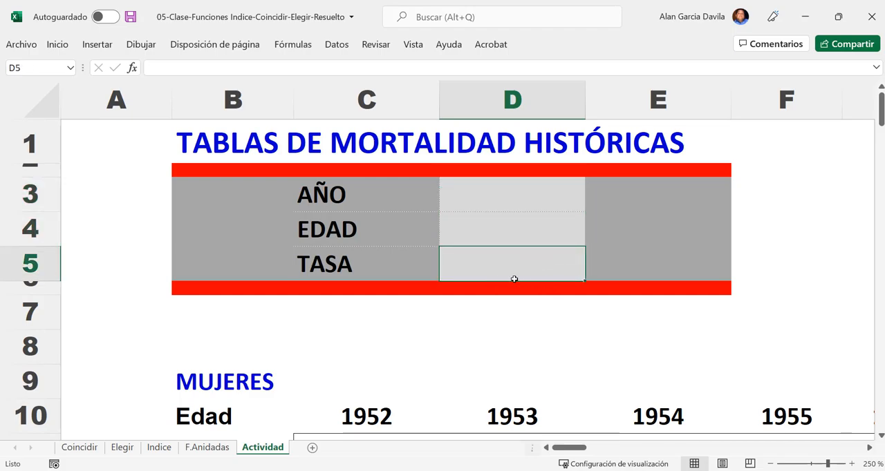
scroll(514, 279, "down", 6)
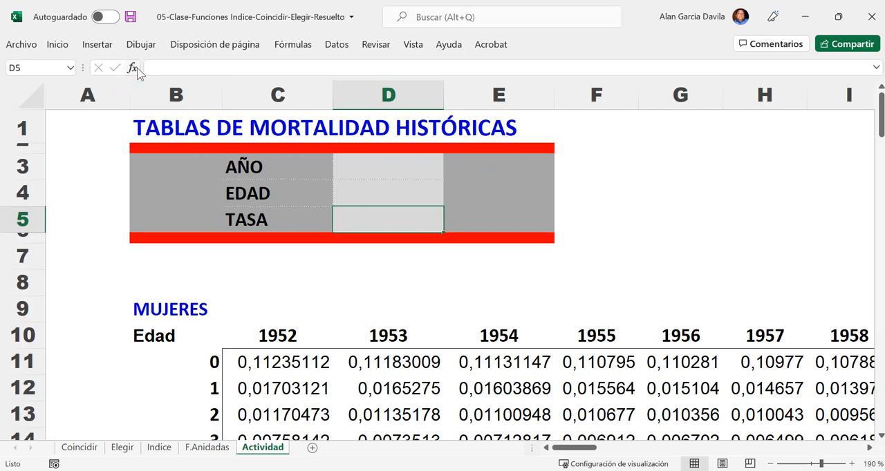
- Point out the AÑO cell D3 and highlight the 1952 and 1953 headers in row 10
left_click(384, 167)
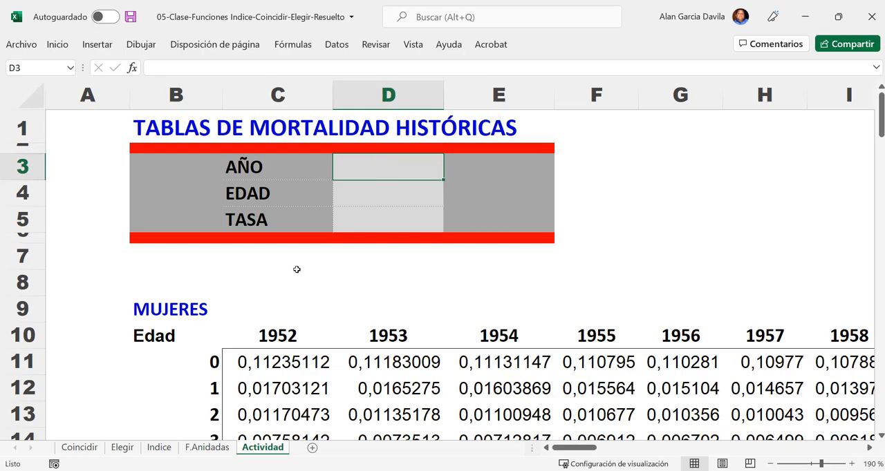
left_click_drag(279, 339, 426, 334)
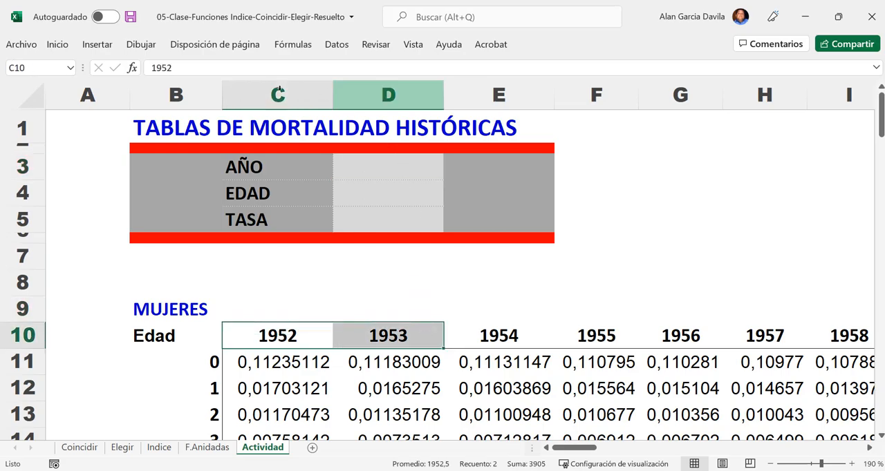
left_click(57, 44)
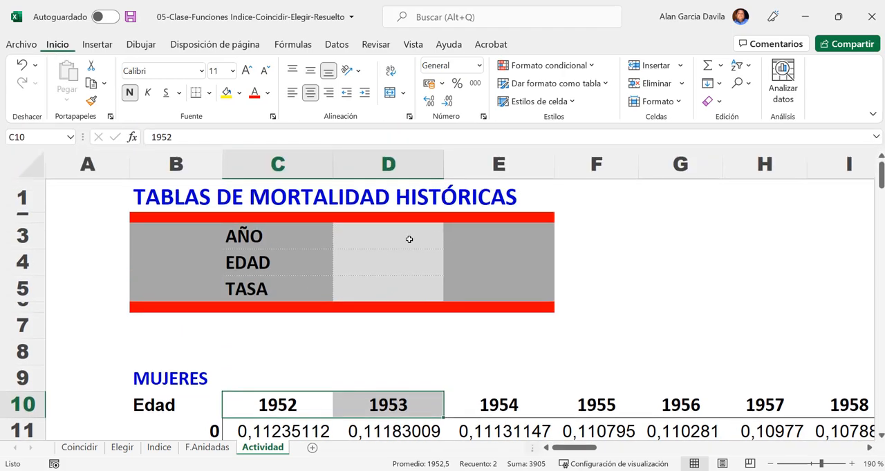
- Set the data validation of the AÑO cell D3 to allow a Lista
left_click(387, 237)
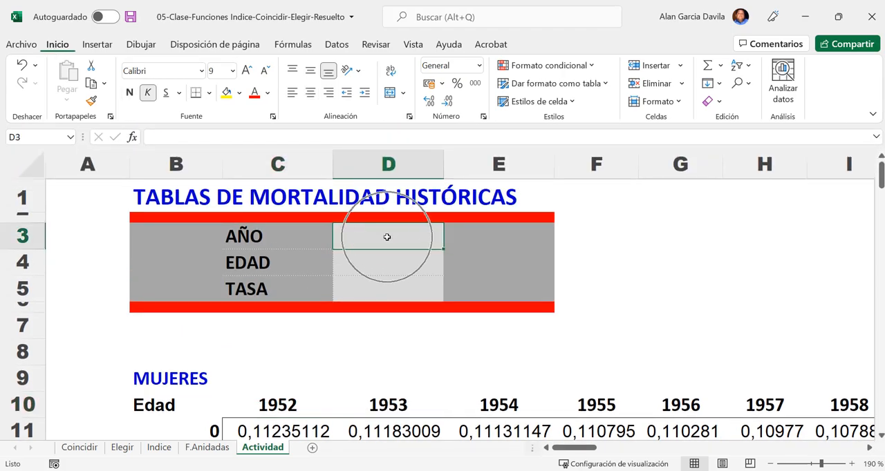
left_click(351, 54)
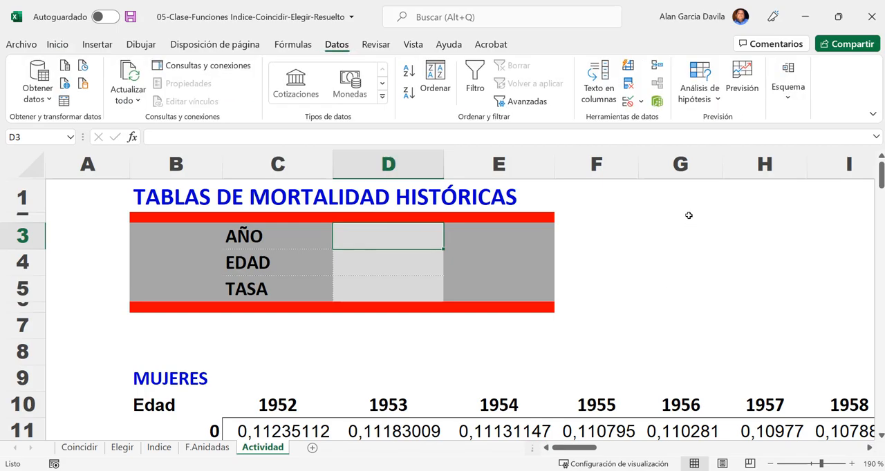
left_click(641, 104)
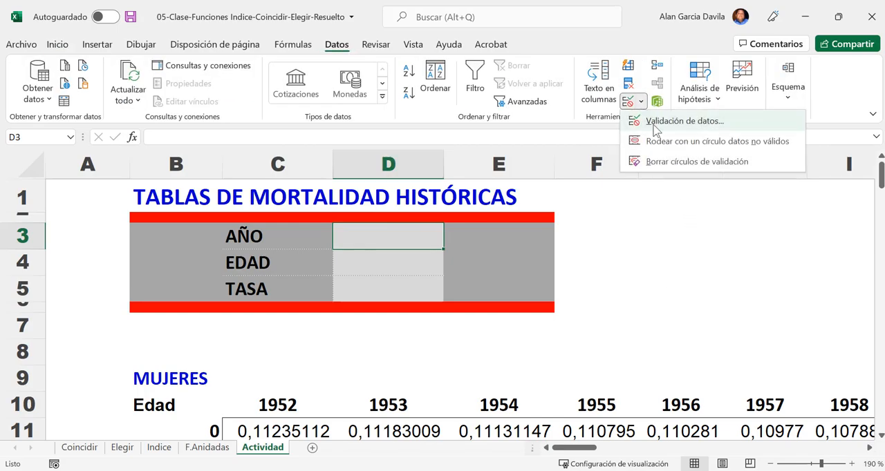
left_click(663, 122)
left_click(396, 125)
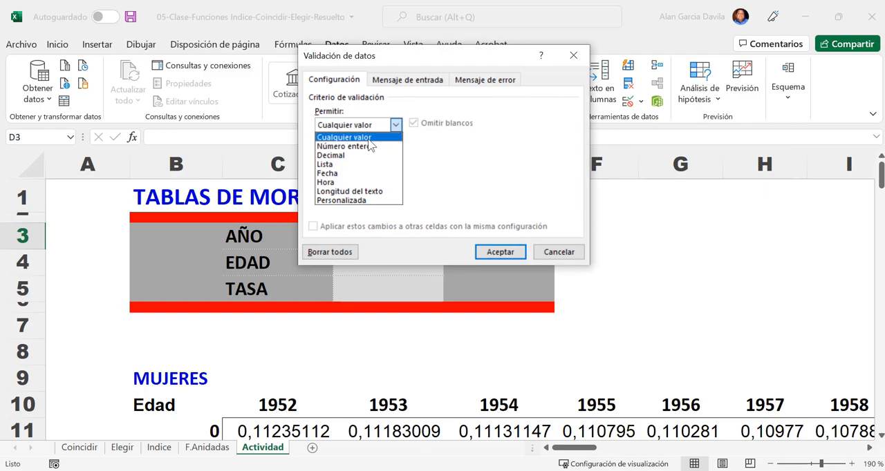
left_click(351, 165)
- Use the year headers =$C$10:$BK$10 as the list's source and apply the validation to D3
left_click(512, 183)
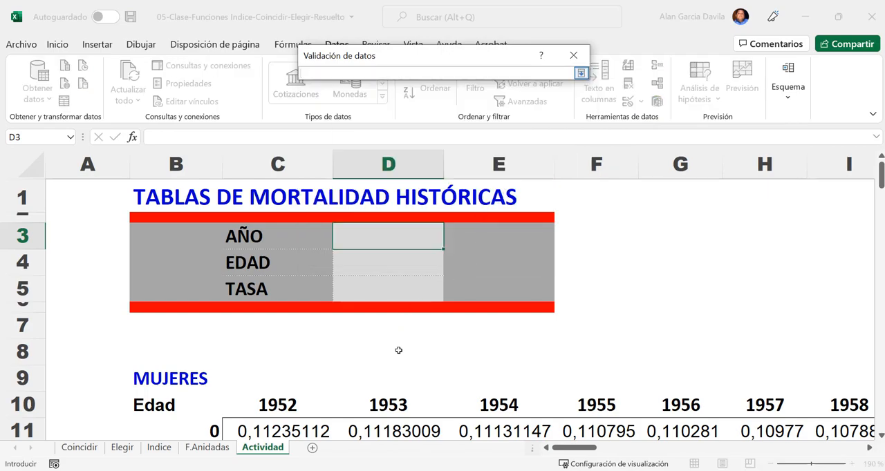
scroll(399, 352, "down", 1)
left_click(291, 337)
left_click_drag(335, 337, 713, 351)
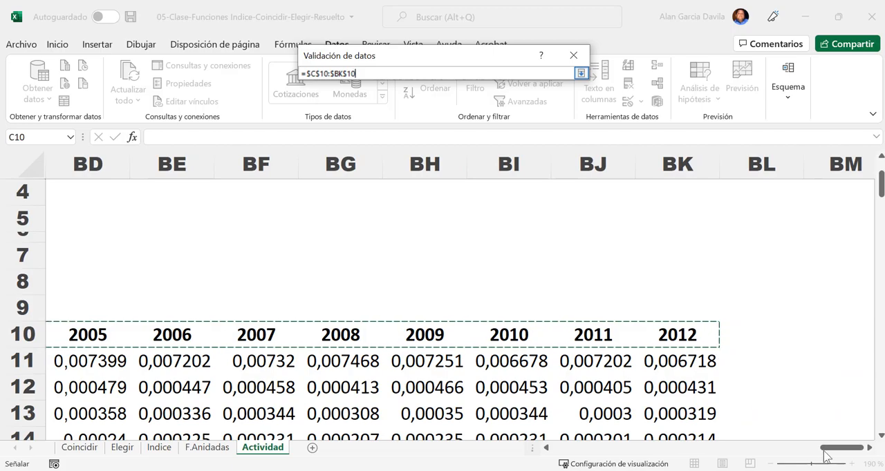
left_click(581, 73)
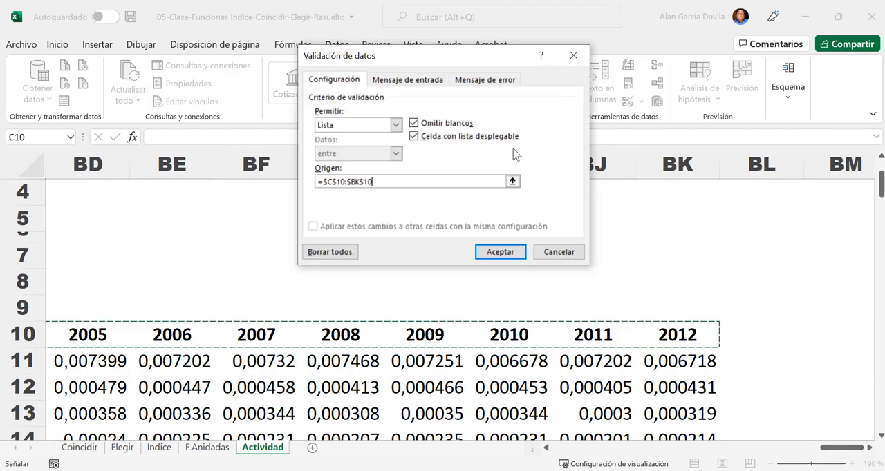
left_click(520, 251)
- Check the years offered by the AÑO drop-down list in D3 without choosing one
left_click_drag(837, 447, 573, 448)
scroll(403, 292, "up", 1)
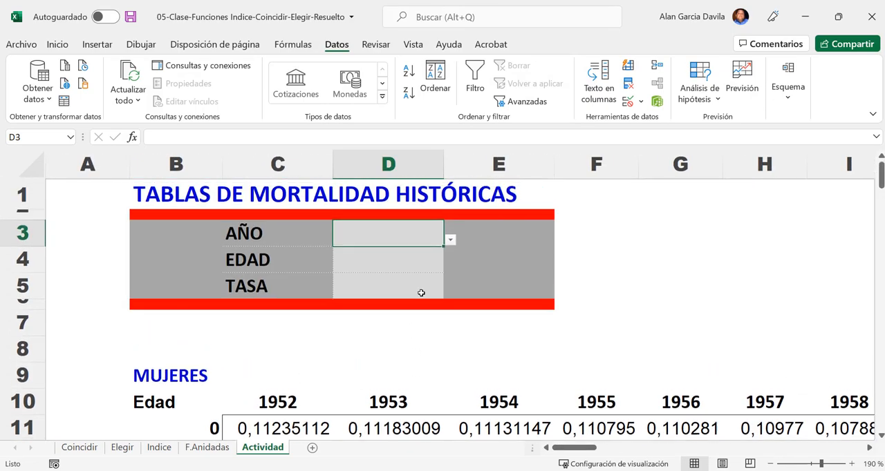
left_click(451, 244)
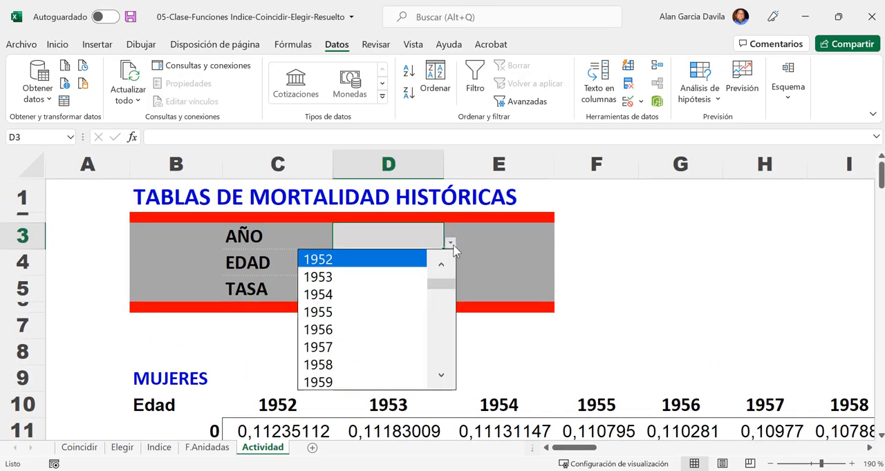
left_click_drag(438, 288, 671, 251)
key("Escape")
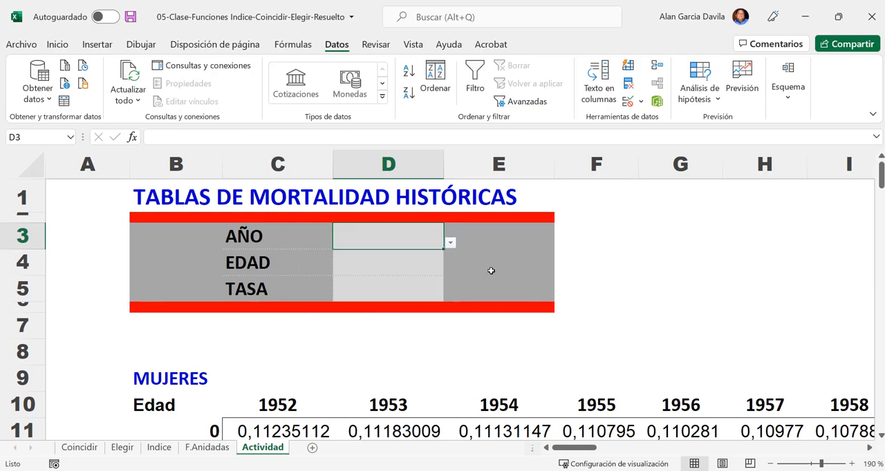
- Set the data validation of the EDAD cell D4 to allow a Lista
left_click(339, 257)
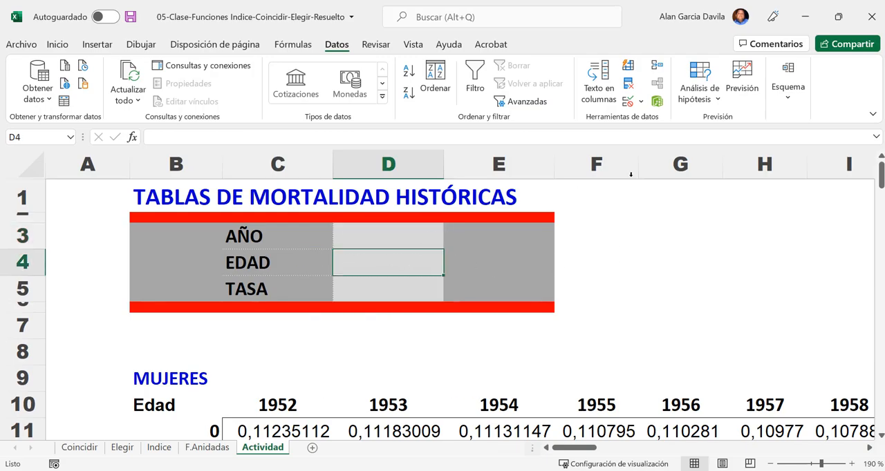
left_click(641, 100)
left_click(667, 116)
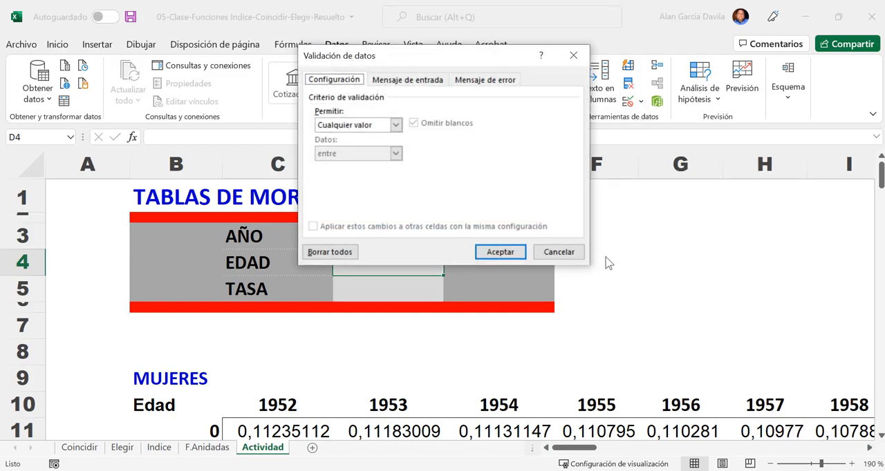
left_click(396, 124)
left_click(356, 166)
- Use the ages =$B$11:$B$90 as the list's source and apply the validation to D4
left_click(512, 181)
scroll(178, 332, "down", 5)
scroll(210, 257, "up", 1)
scroll(210, 257, "up", 1)
left_click_drag(206, 218, 186, 387)
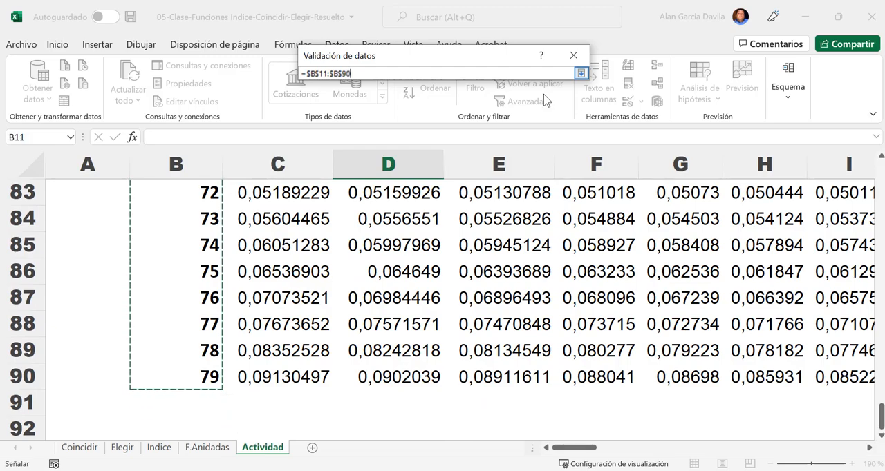
left_click(580, 73)
left_click(502, 253)
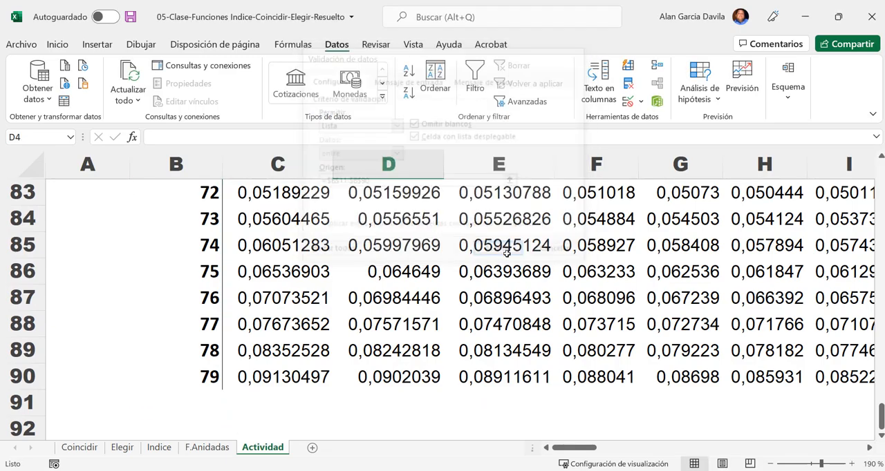
scroll(481, 266, "up", 7)
scroll(482, 266, "up", 20)
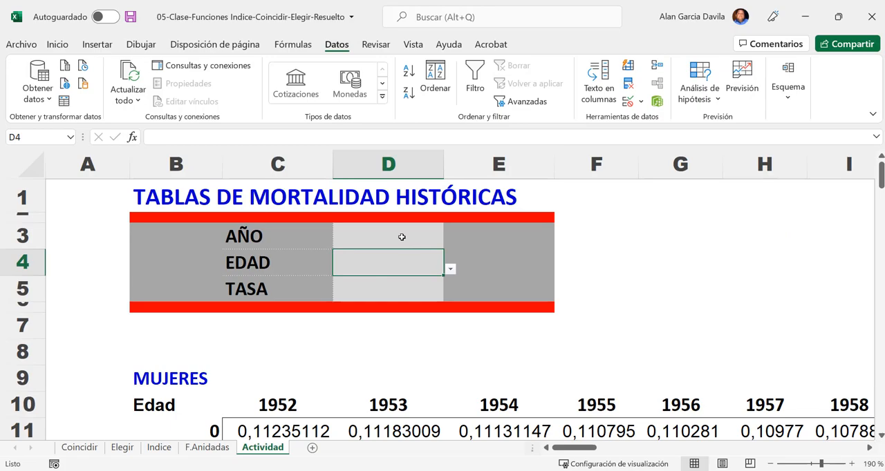
- Choose 1972 from the AÑO drop-down list in D3
left_click(401, 237)
left_click(410, 271)
left_click(406, 236)
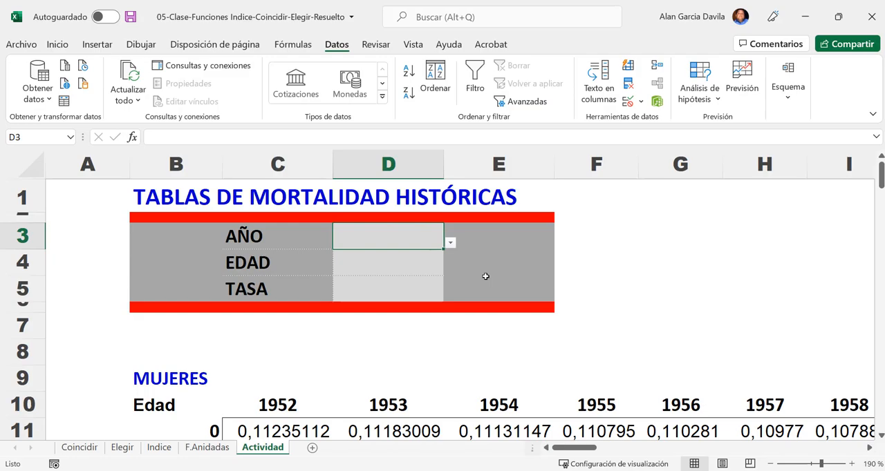
left_click(449, 242)
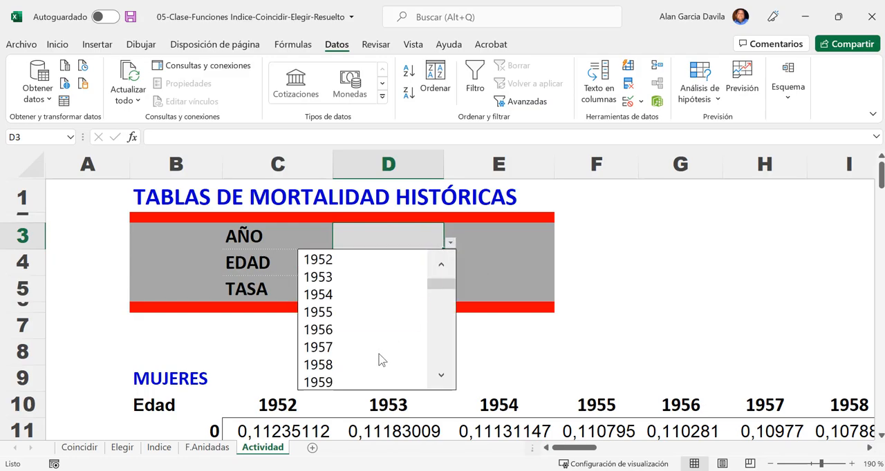
left_click_drag(444, 287, 444, 308)
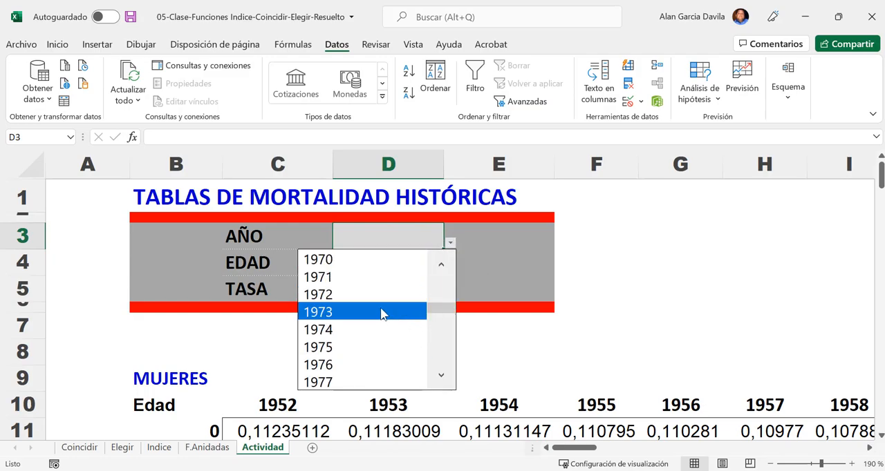
left_click(353, 297)
- Choose 40 from the EDAD drop-down list in D4
left_click(376, 268)
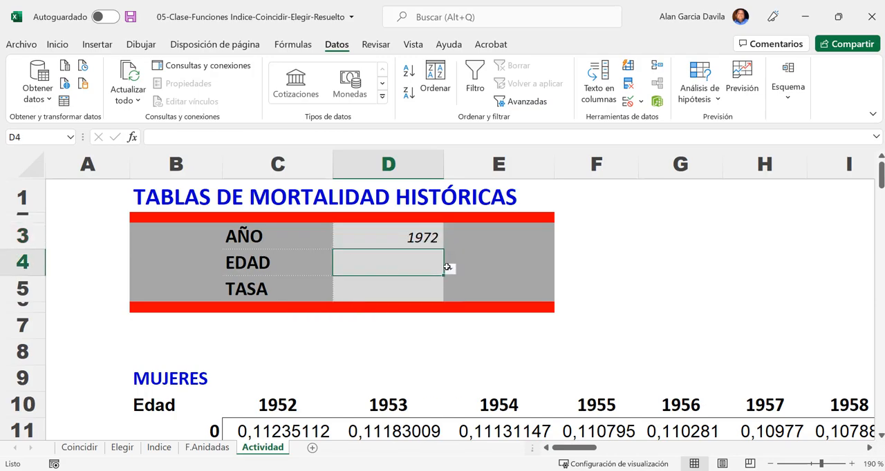
left_click(450, 268)
left_click_drag(450, 297, 438, 348)
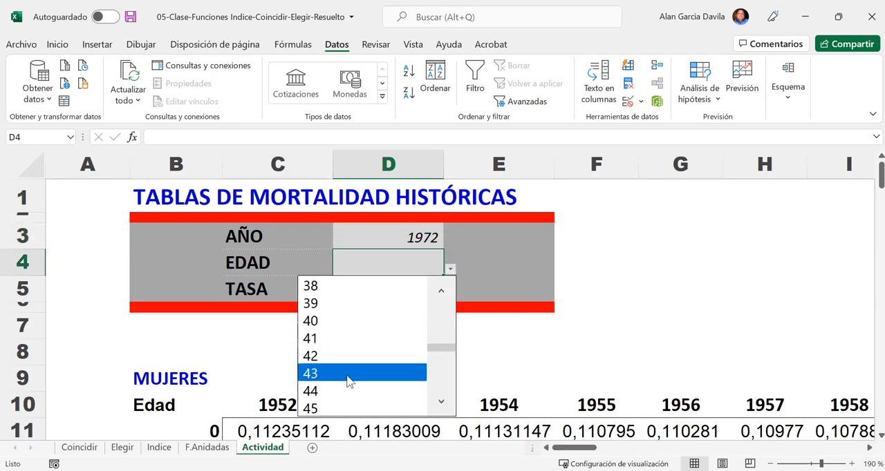
left_click(325, 322)
left_click(645, 271)
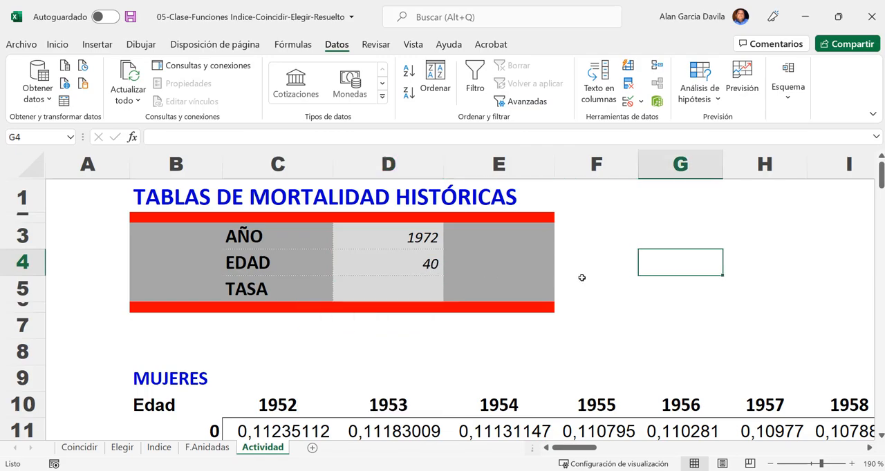
left_click(421, 293)
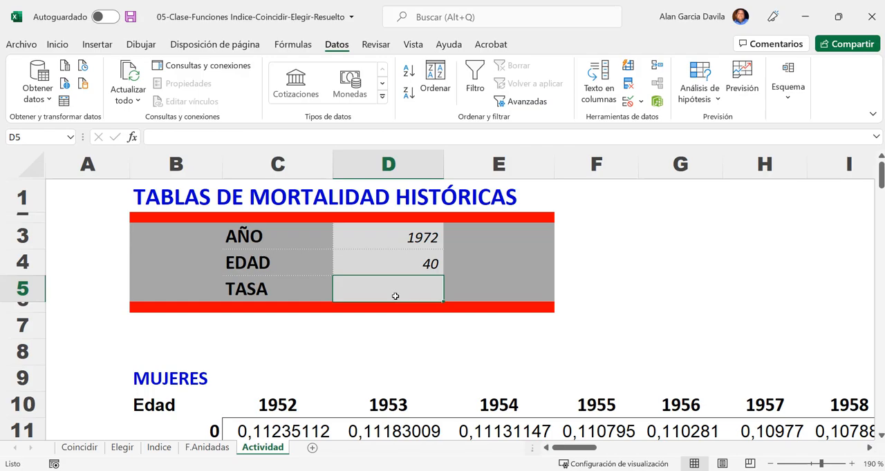
type("=")
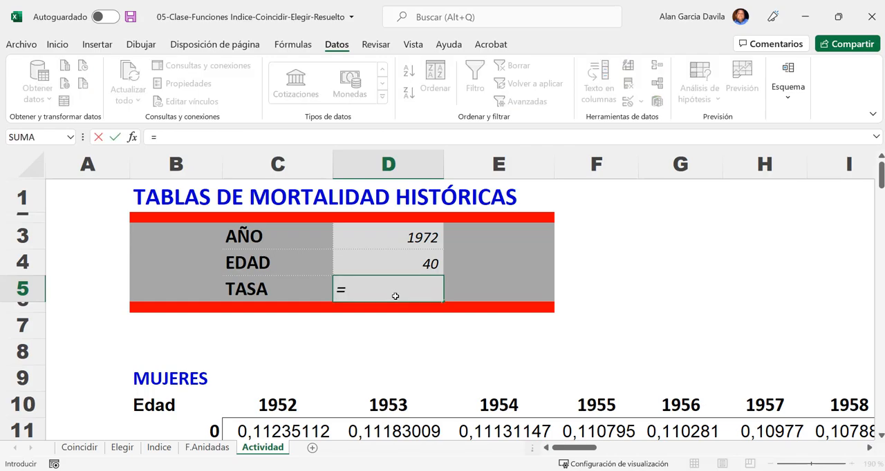
type("in")
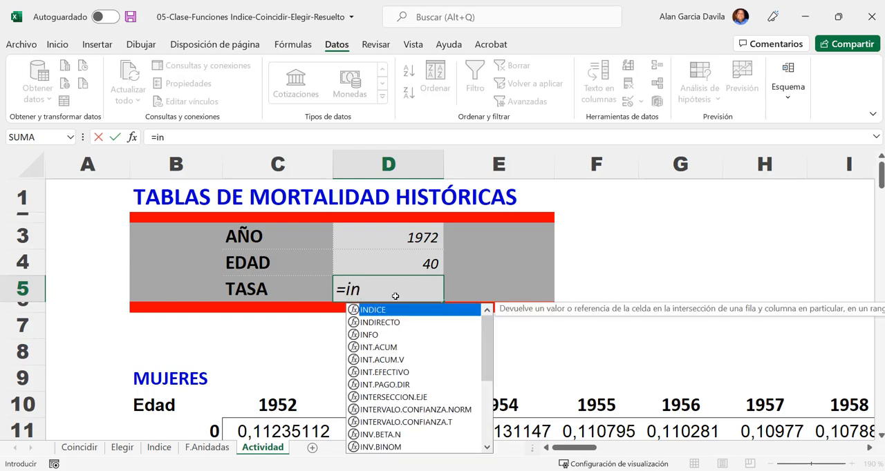
key("Tab")
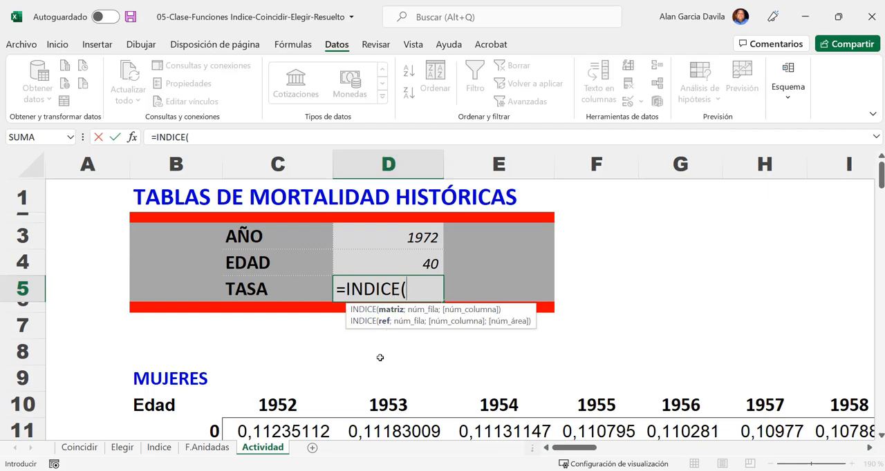
scroll(377, 349, "down", 2)
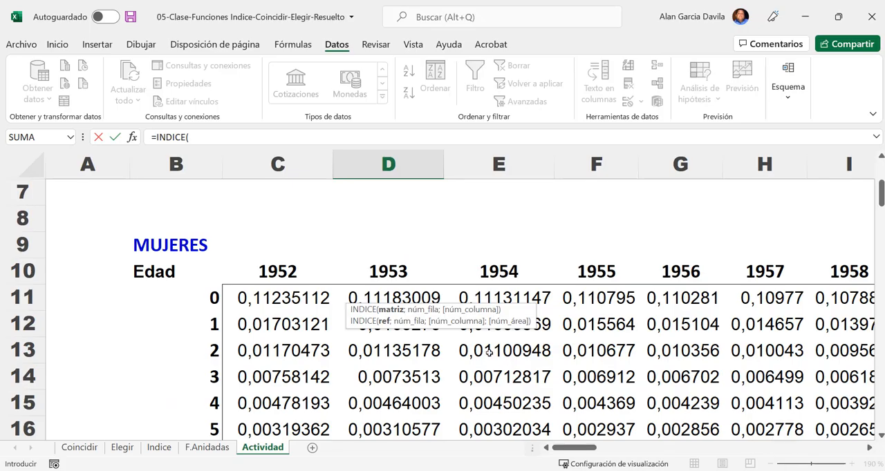
key("Escape")
- Select all the mortality rates in C11:BK90 and name the range matrix
scroll(483, 346, "down", 9, "ctrl")
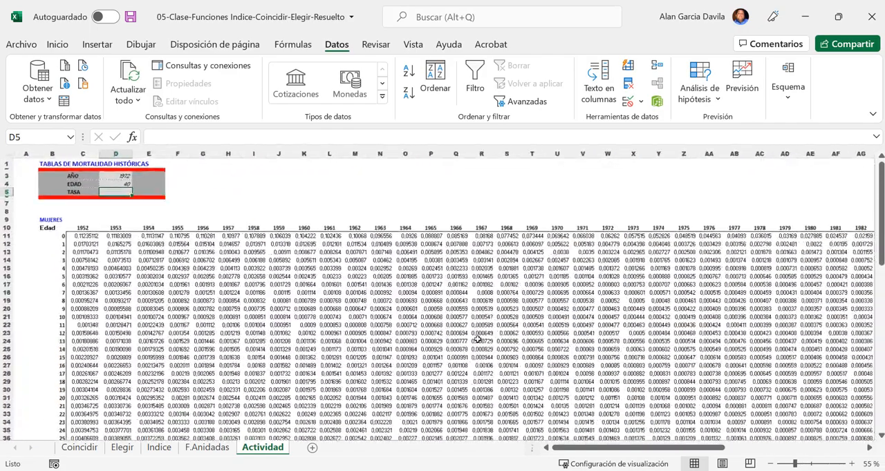
scroll(477, 339, "down", 4, "ctrl")
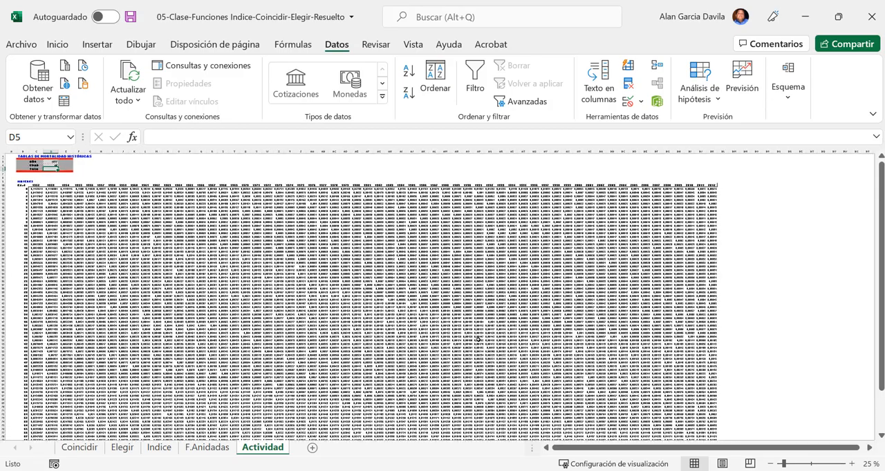
scroll(477, 338, "down", 5)
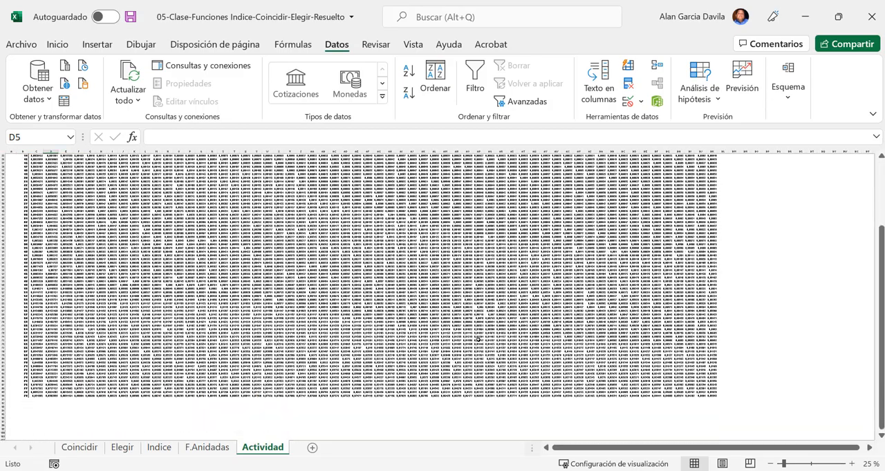
scroll(477, 339, "up", 1)
scroll(477, 338, "up", 1)
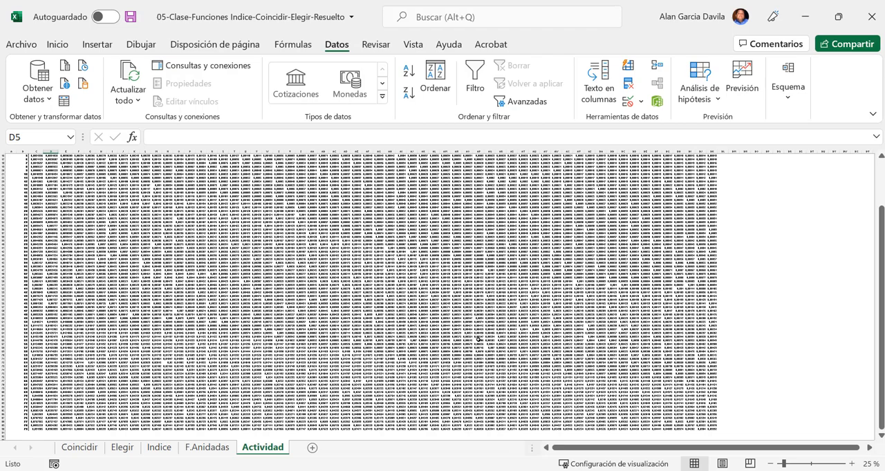
scroll(477, 339, "up", 5)
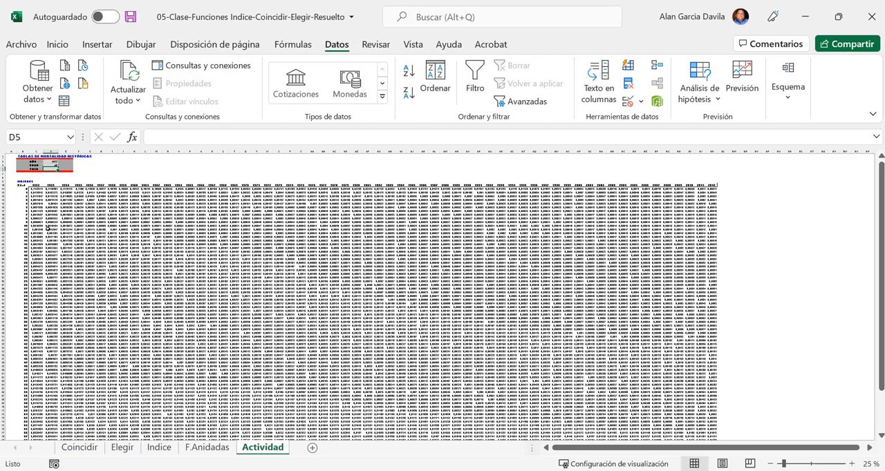
left_click(38, 190)
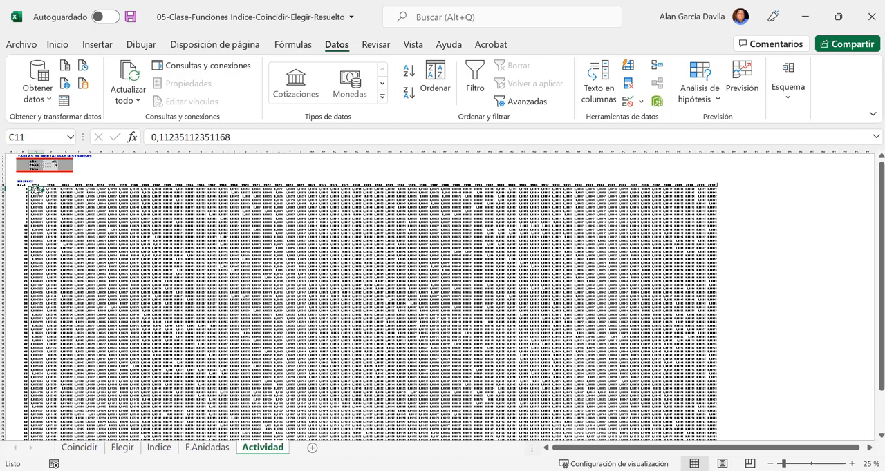
left_click_drag(38, 188, 712, 424)
left_click_drag(714, 434, 714, 434)
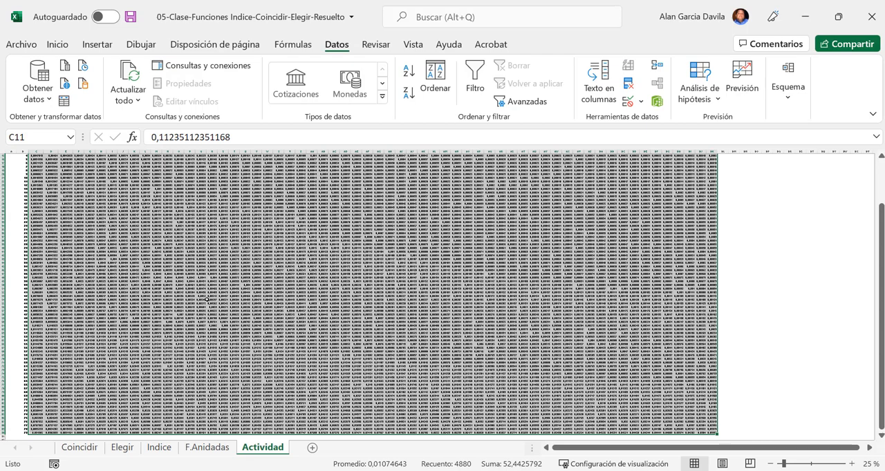
scroll(208, 299, "up", 3)
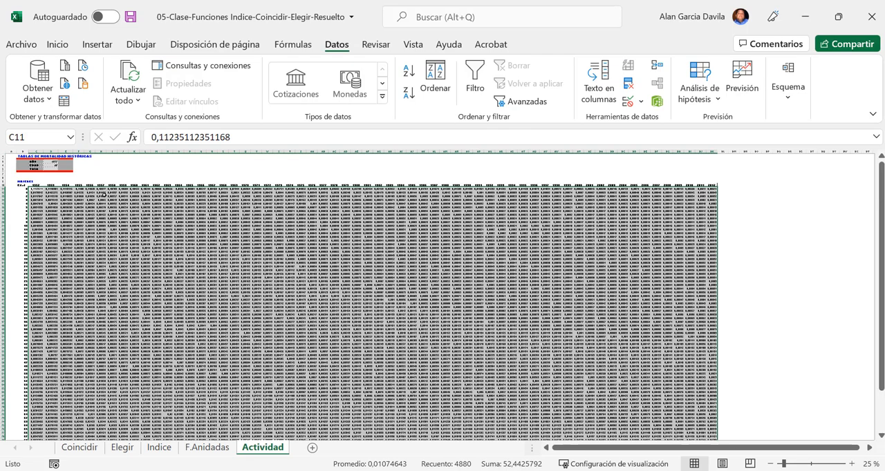
left_click(34, 138)
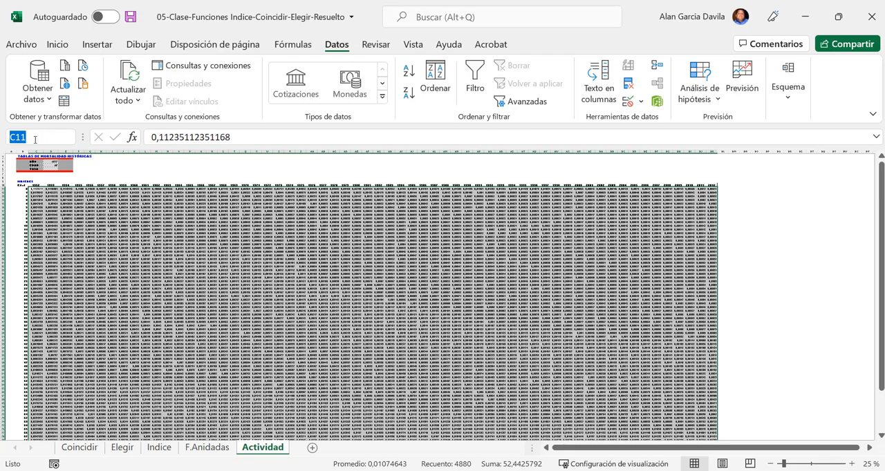
type("matrix")
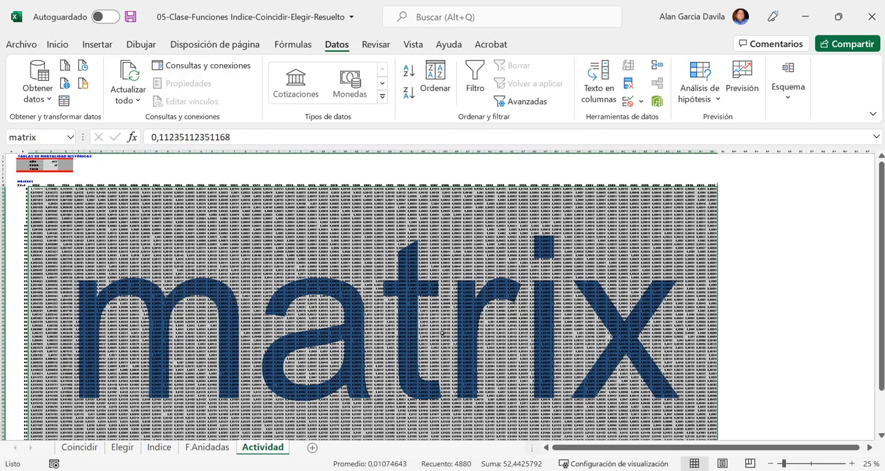
- Name the row of year headings C10:BK10 años
scroll(454, 324, "down", 5)
scroll(454, 324, "up", 5)
left_click(156, 245)
scroll(156, 245, "up", 8, "ctrl")
scroll(156, 245, "up", 9)
left_click_drag(636, 449, 577, 450)
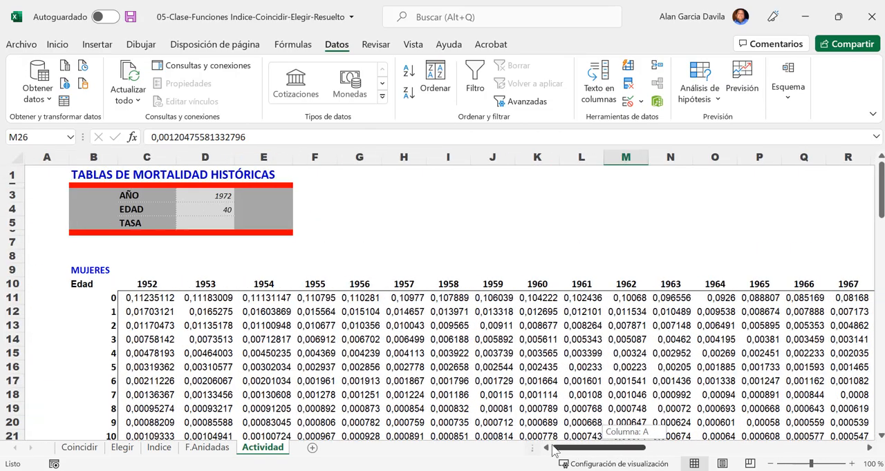
left_click_drag(139, 284, 208, 284)
left_click_drag(297, 270, 765, 284)
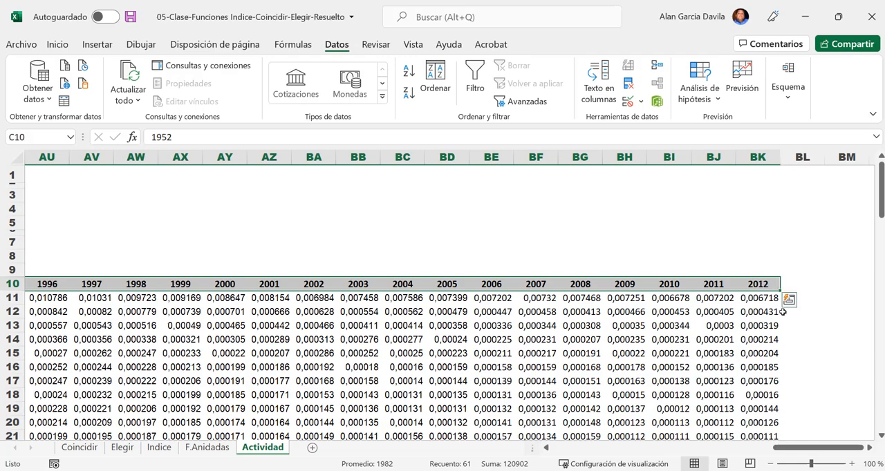
left_click_drag(821, 450, 598, 449)
left_click(50, 138)
type("años")
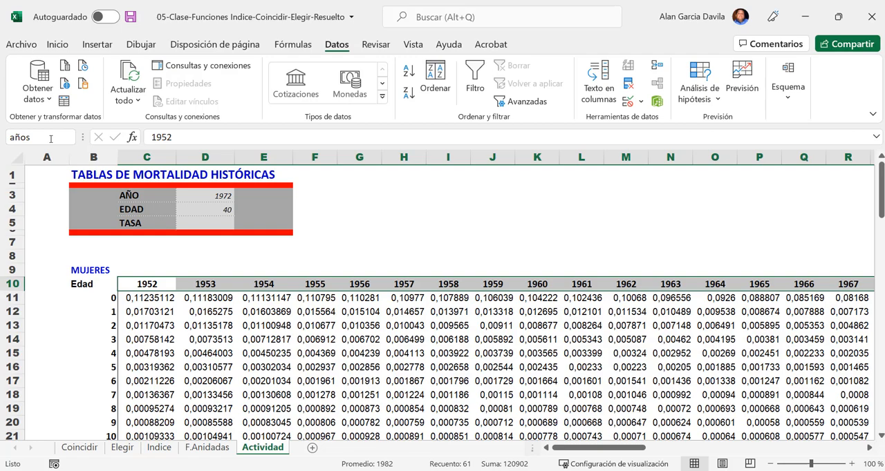
key("Return")
- Name the column of ages B11:B90 edad
left_click(109, 299)
left_click_drag(102, 345, 117, 444)
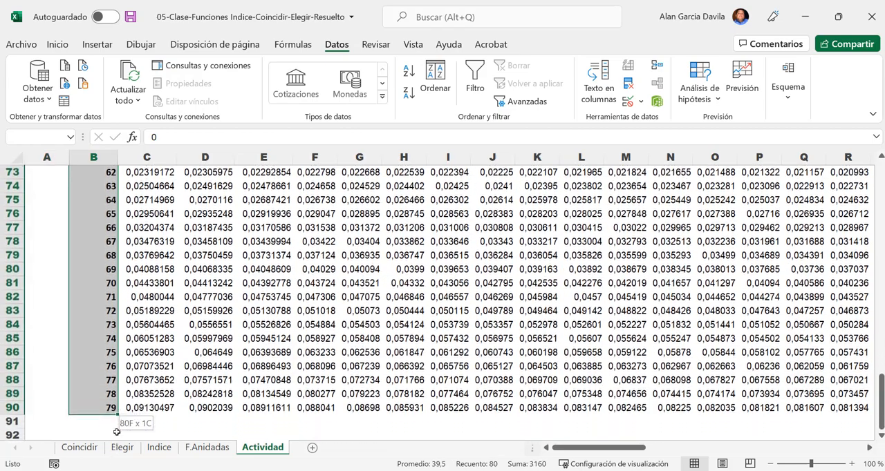
left_click(50, 138)
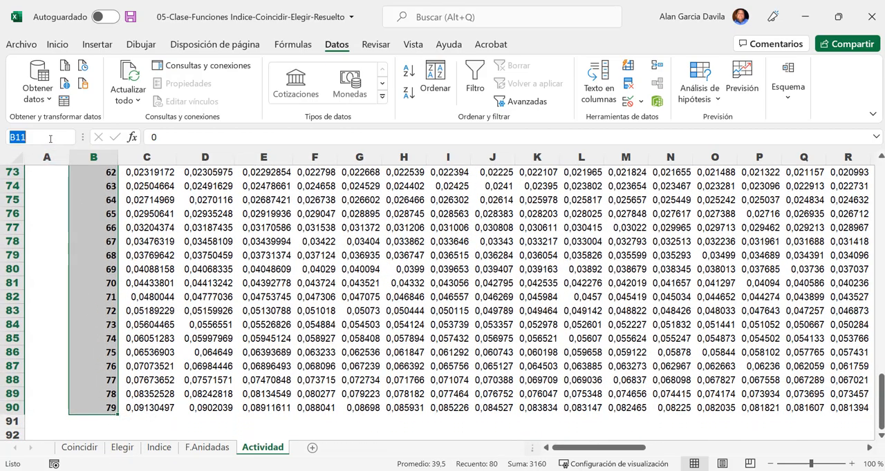
type("edad")
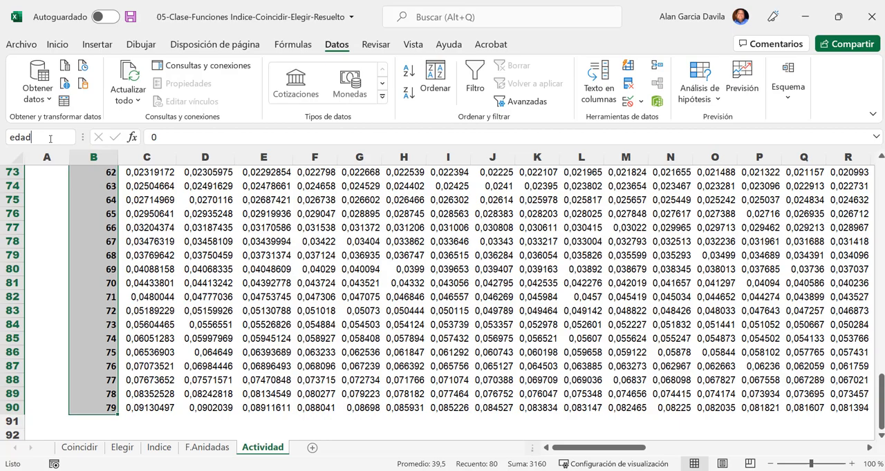
key("Return")
left_click(222, 306)
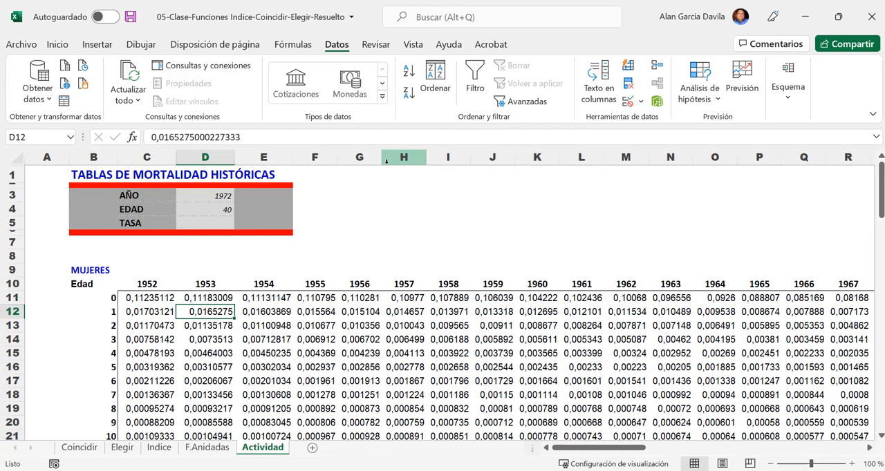
- Review the cell ranges that the defined names matrix, edad and años refer to, and close the name manager
left_click(293, 45)
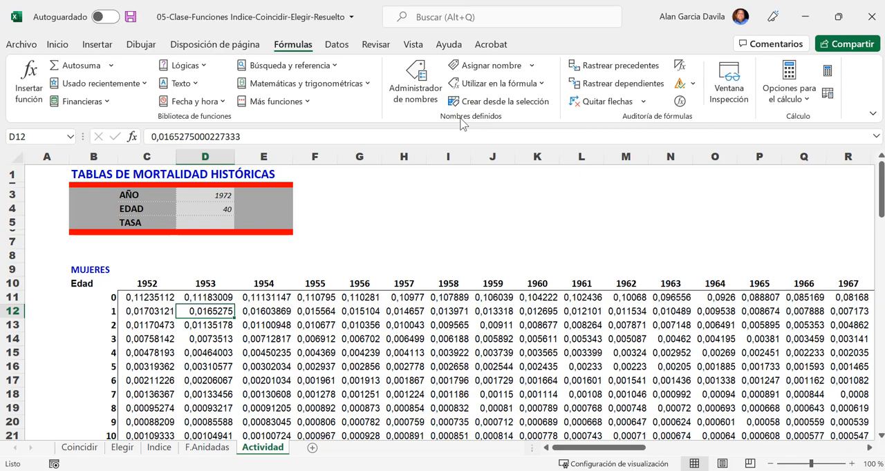
left_click(416, 79)
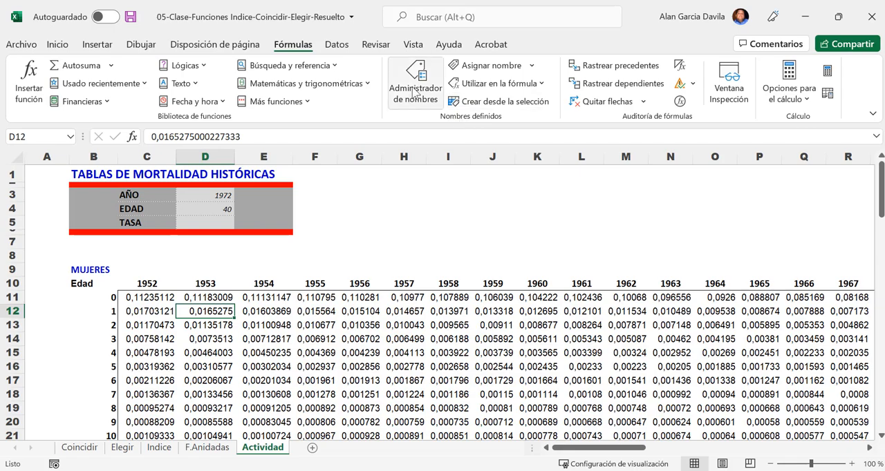
left_click_drag(383, 61, 407, 53)
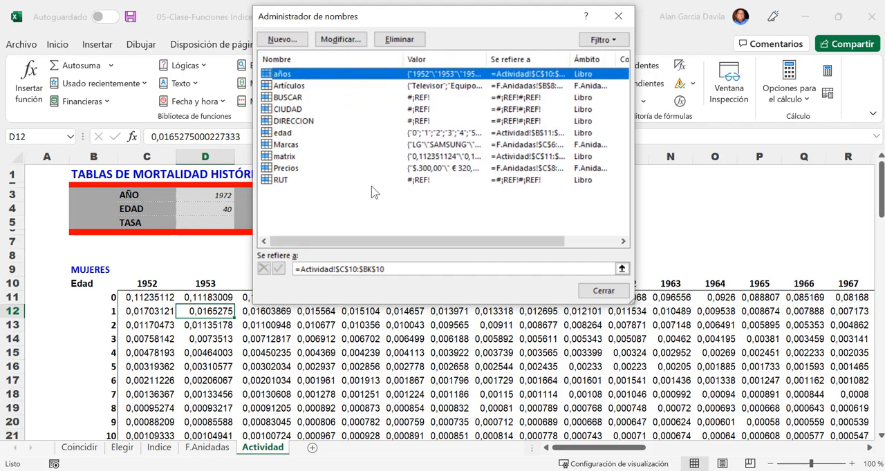
left_click(295, 158)
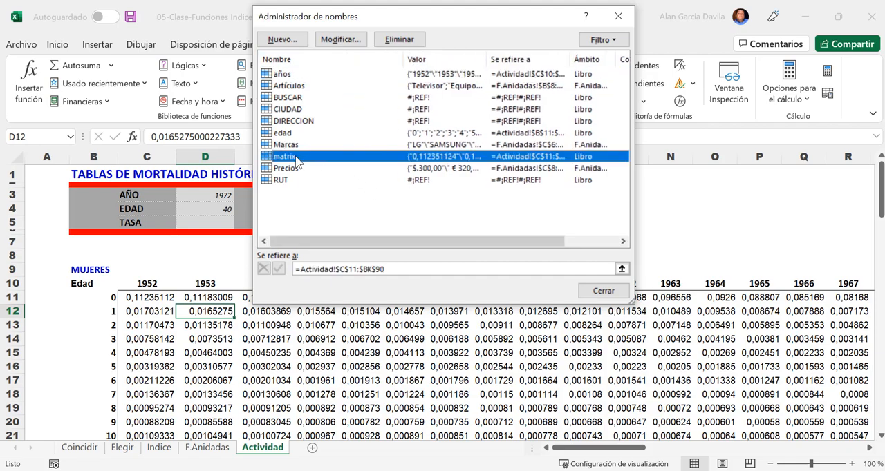
left_click(291, 135)
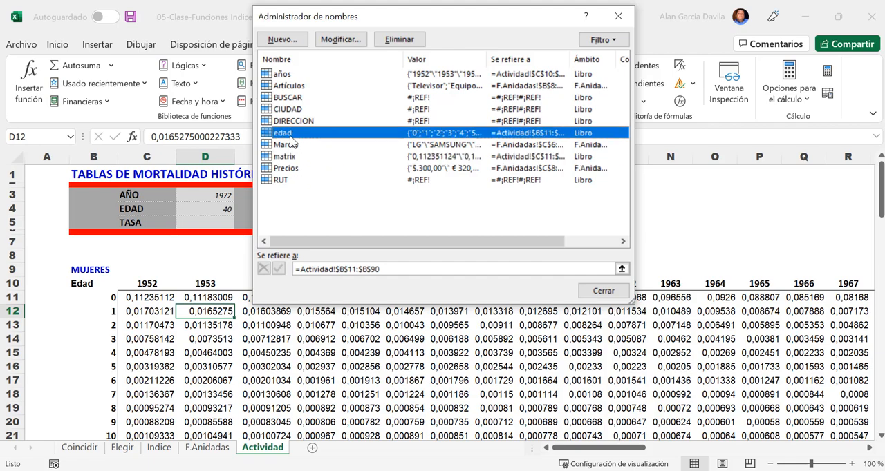
left_click(297, 87)
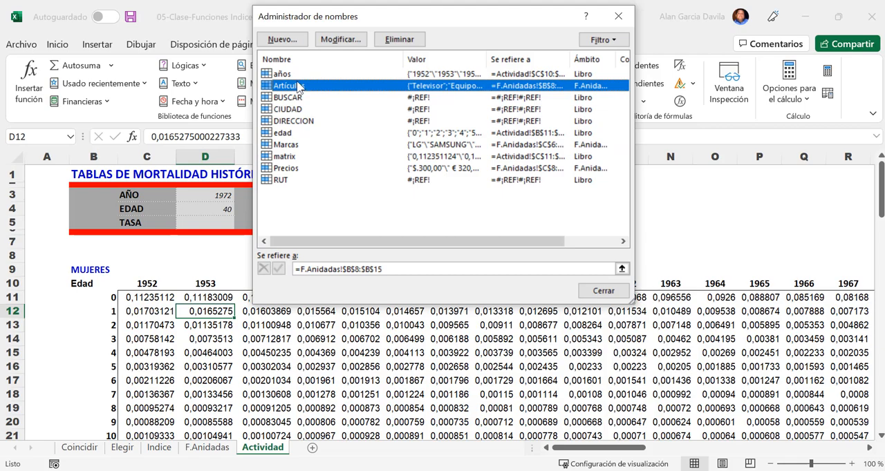
left_click(296, 76)
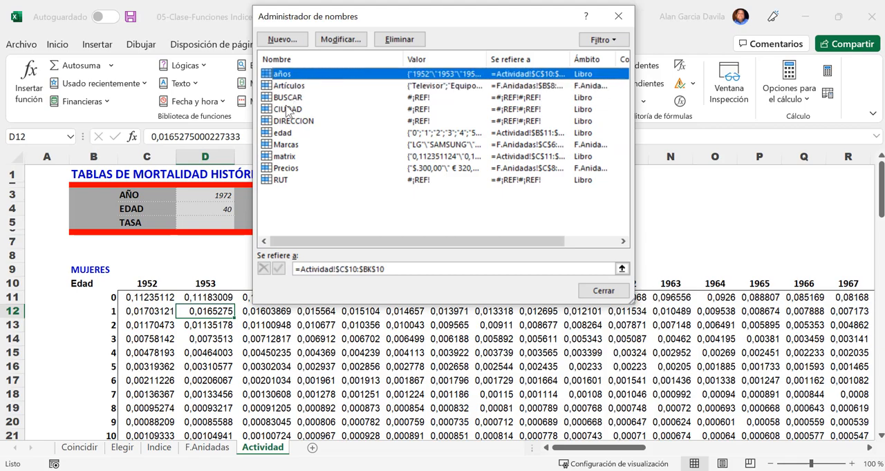
left_click(624, 26)
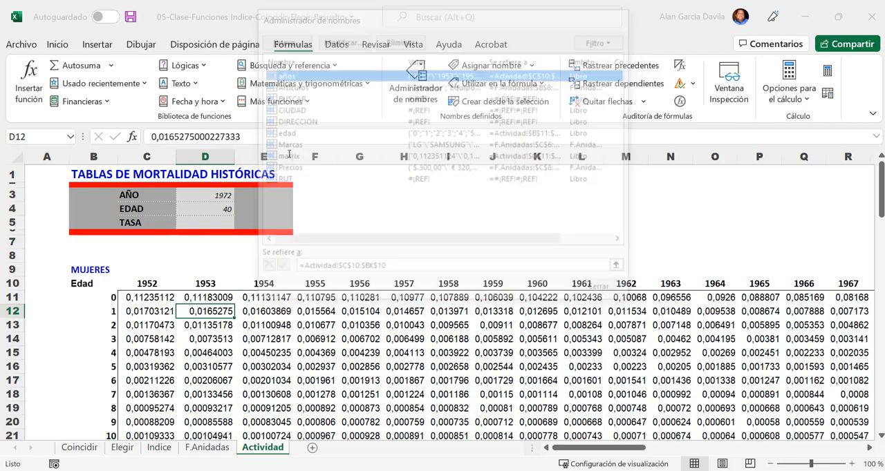
- Make the AÑO, EDAD and TASA value cells D3:D5 bold and centre them horizontally and vertically
left_click(227, 342)
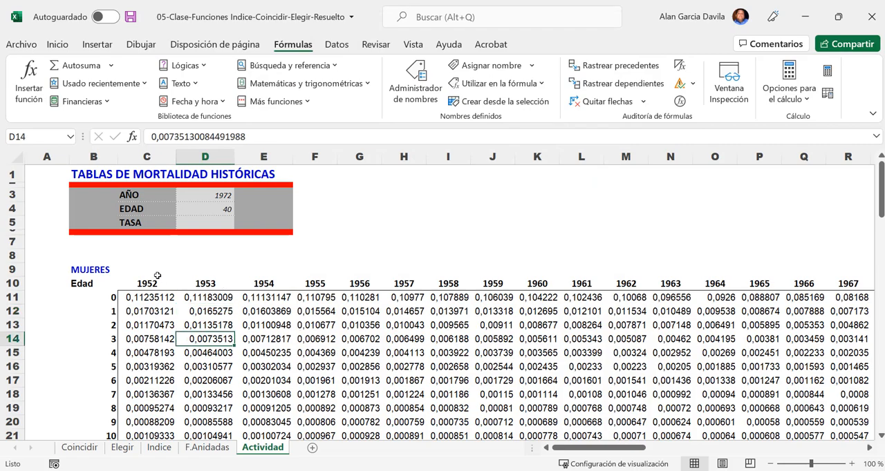
scroll(141, 271, "up", 4, "ctrl")
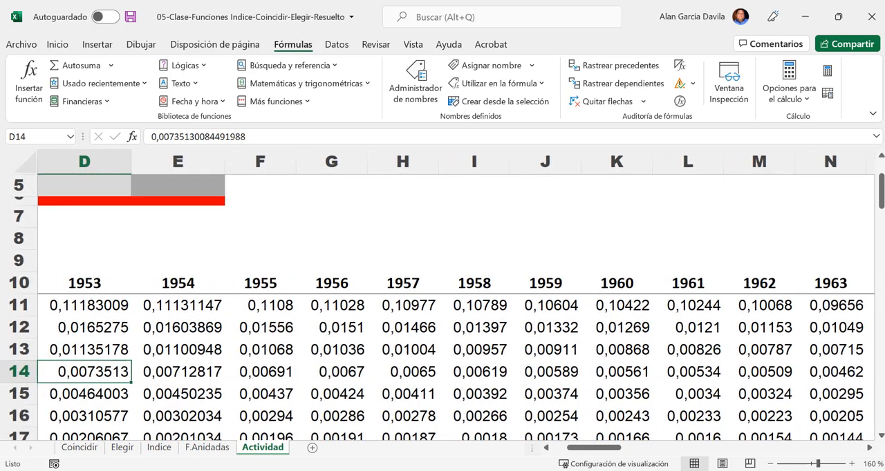
left_click_drag(605, 449, 592, 449)
scroll(355, 357, "up", 2)
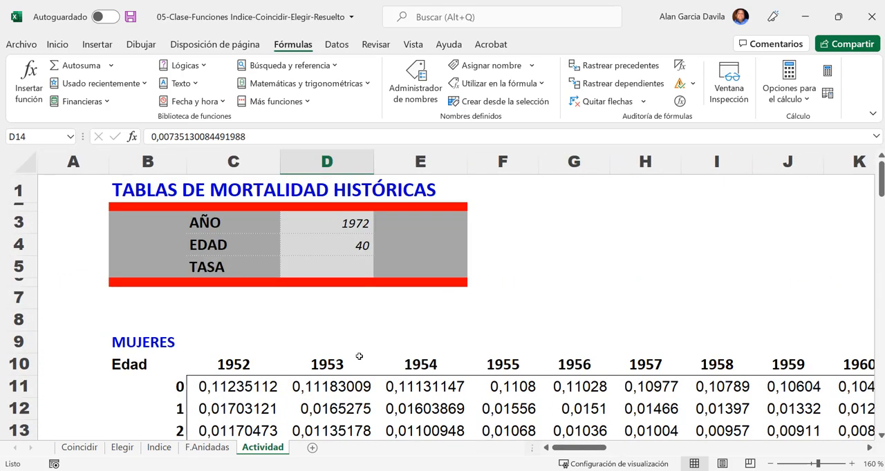
left_click_drag(344, 228, 321, 267)
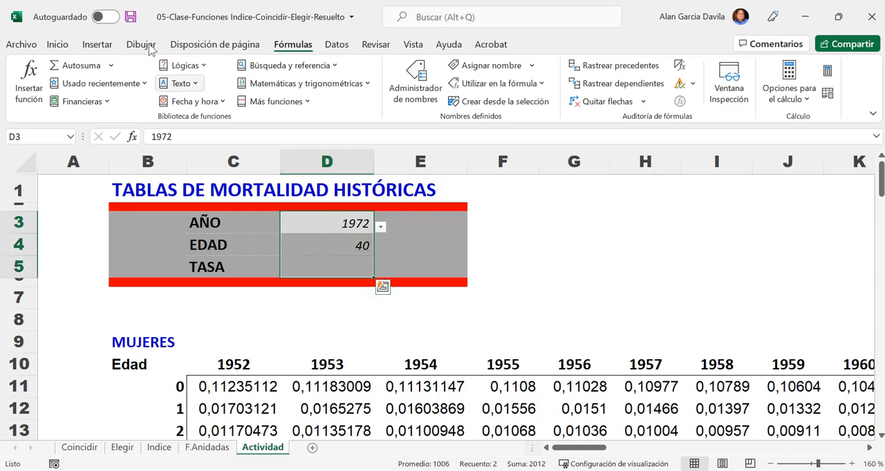
left_click(57, 44)
left_click(311, 92)
left_click(310, 70)
key("ctrl+n")
left_click(341, 275)
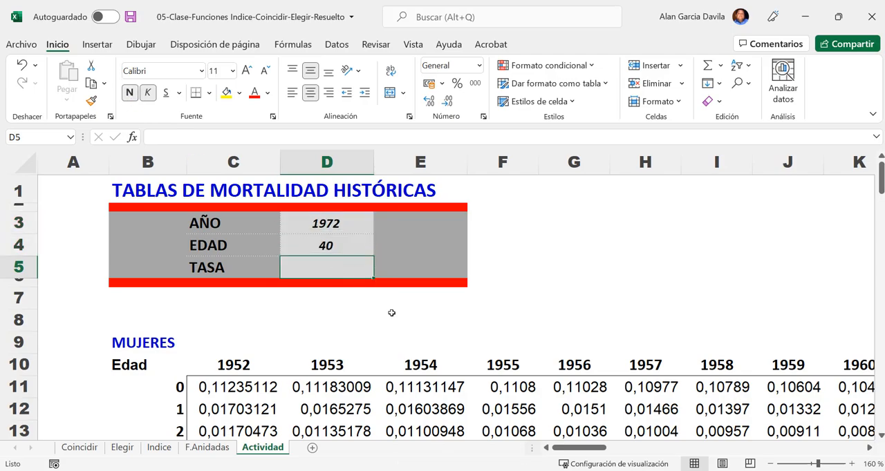
- Start an INDICE formula in the TASA value cell D5 with the named range matrix as its array
type("=")
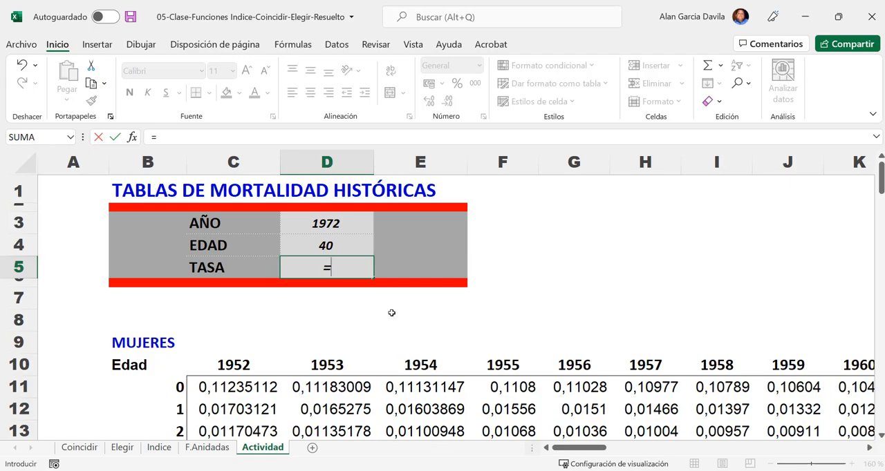
type("indi")
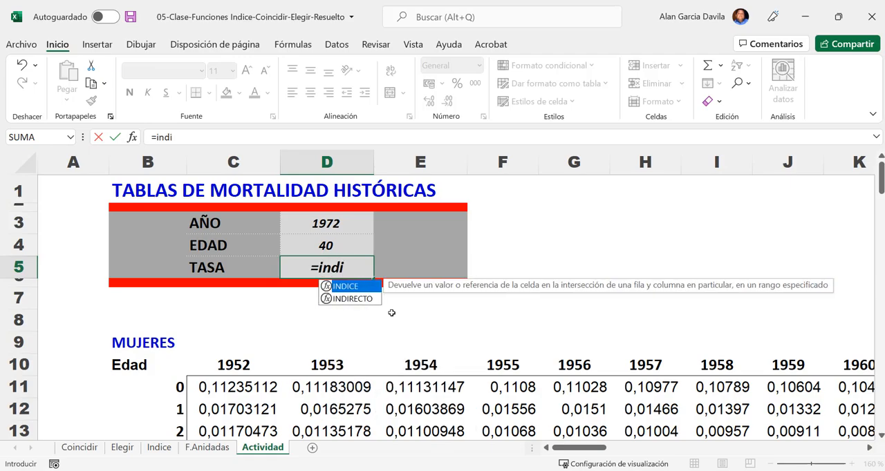
key("Tab")
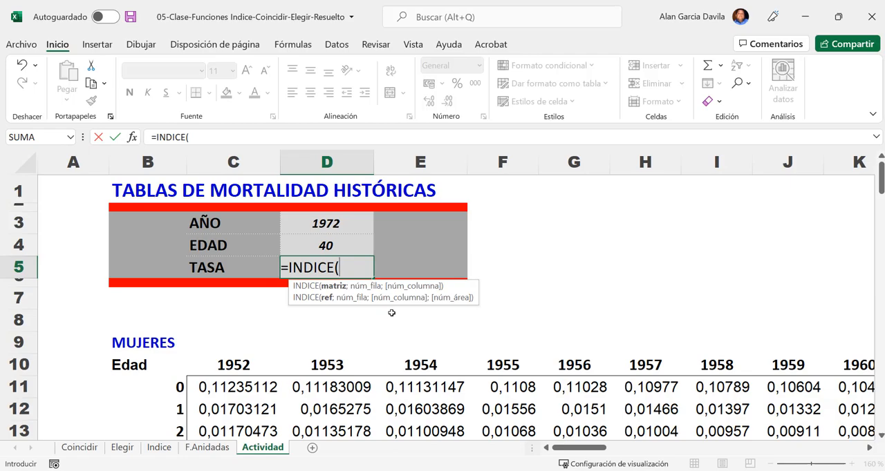
type("matri")
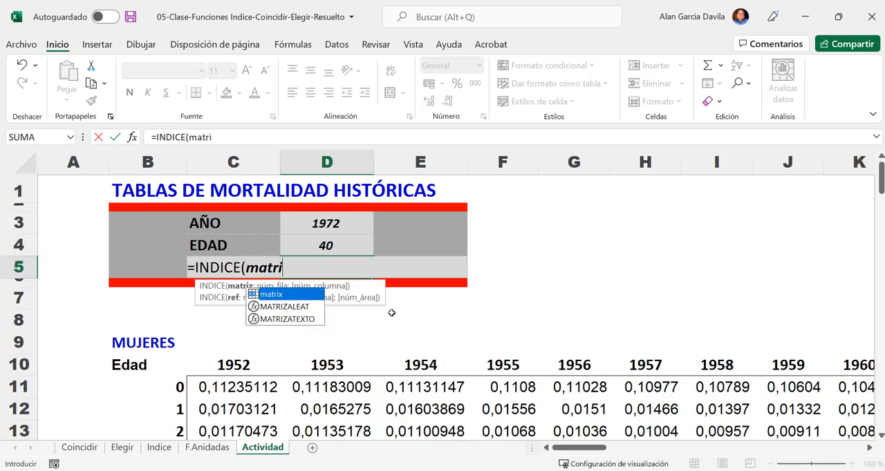
key("Tab")
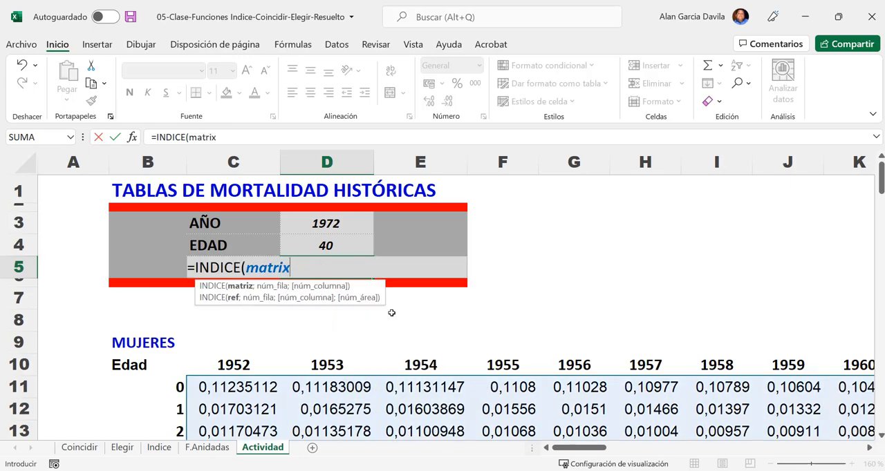
type(";")
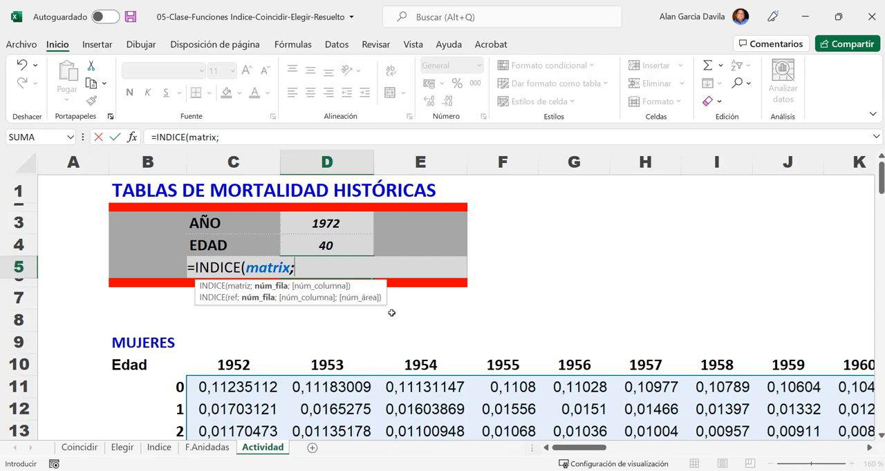
- Nest COINCIDIR(D4;edad;0) as the row number argument of the INDICE formula
type("coin")
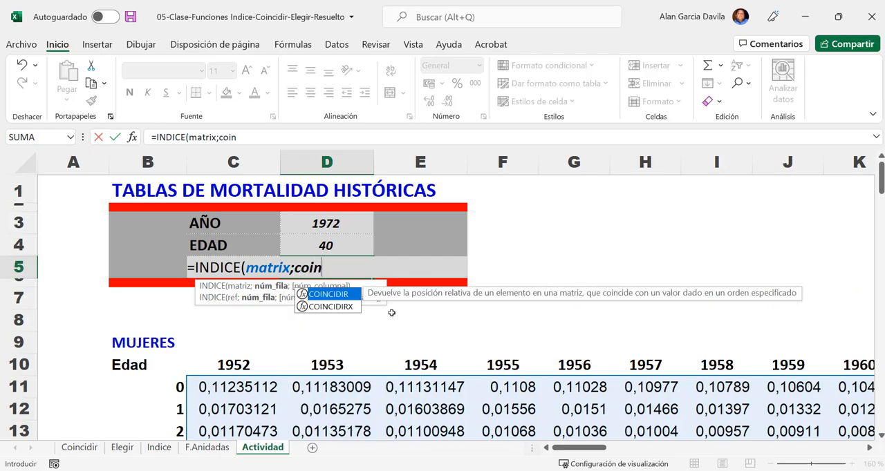
key("Tab")
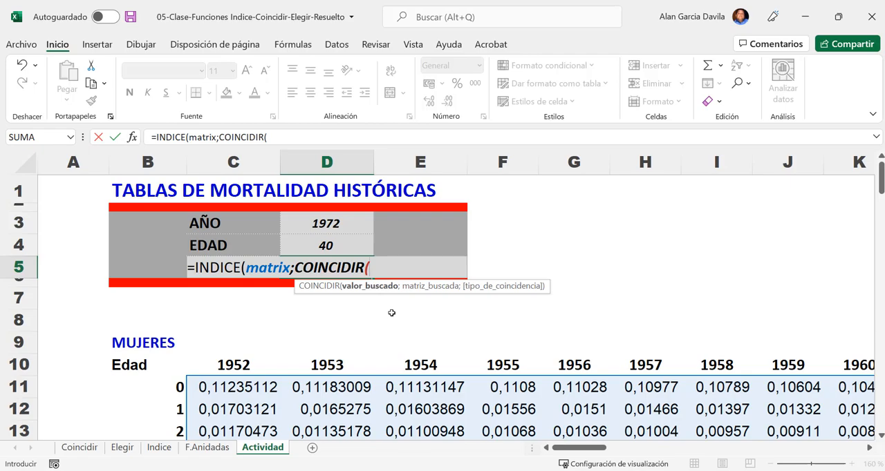
left_click(320, 241)
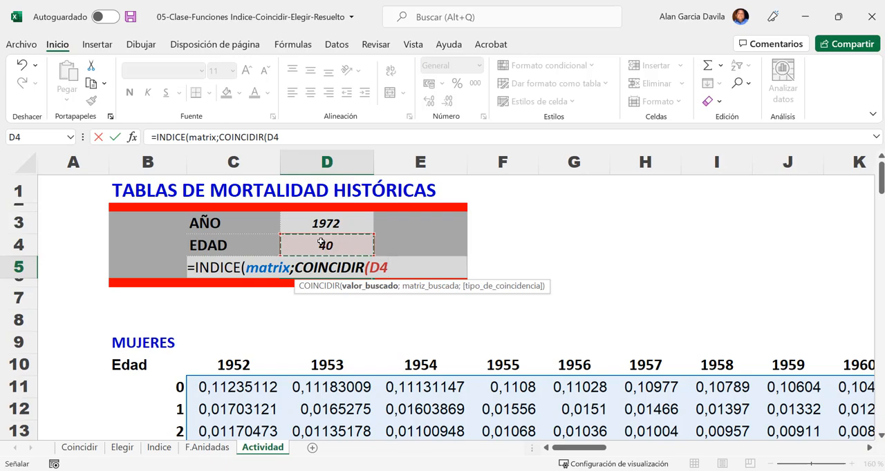
type(";")
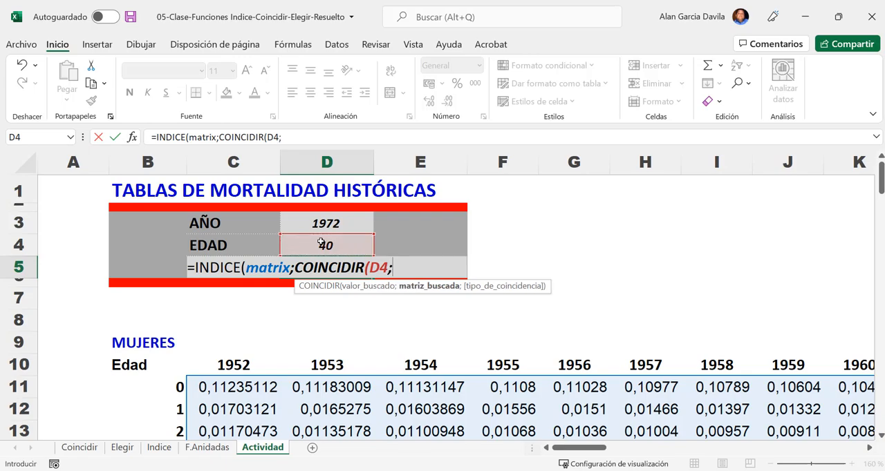
type("eda")
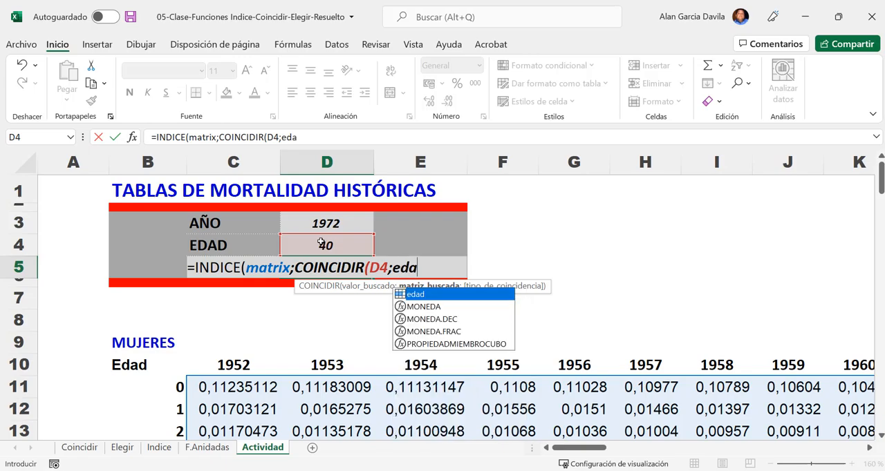
key("Tab")
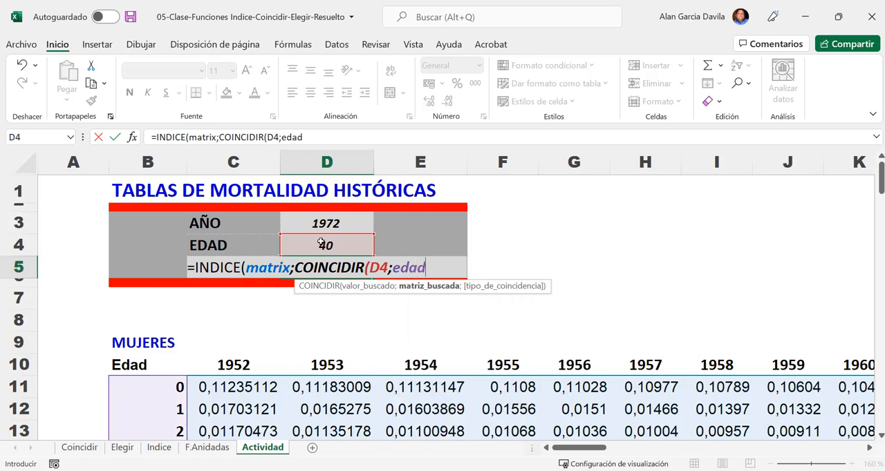
type(";")
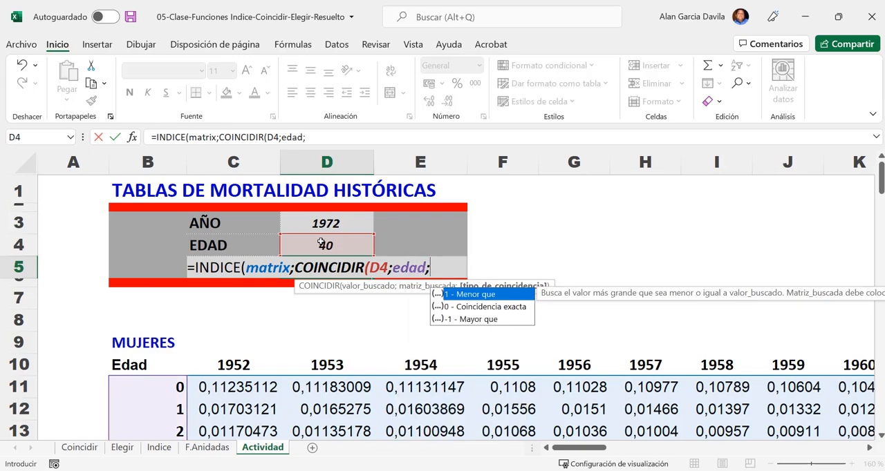
type("0")
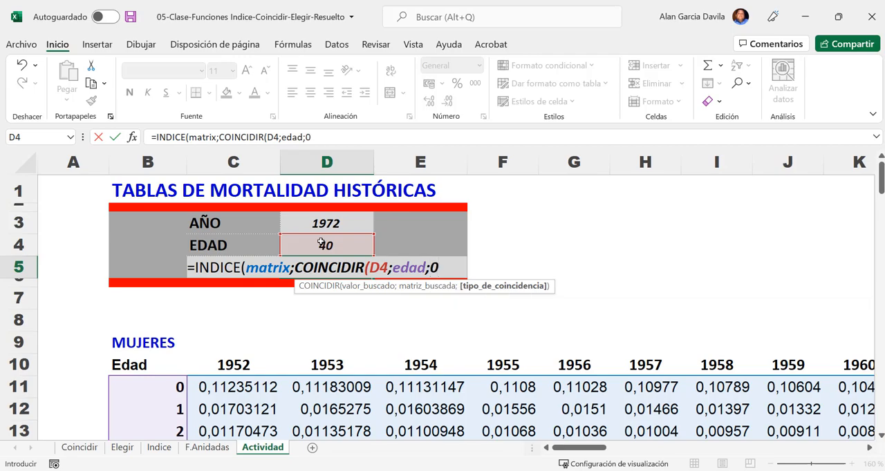
type(")")
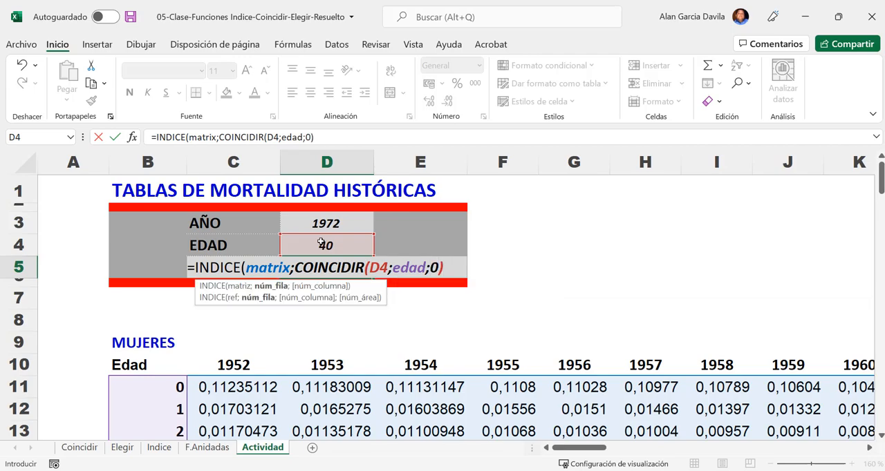
type(";")
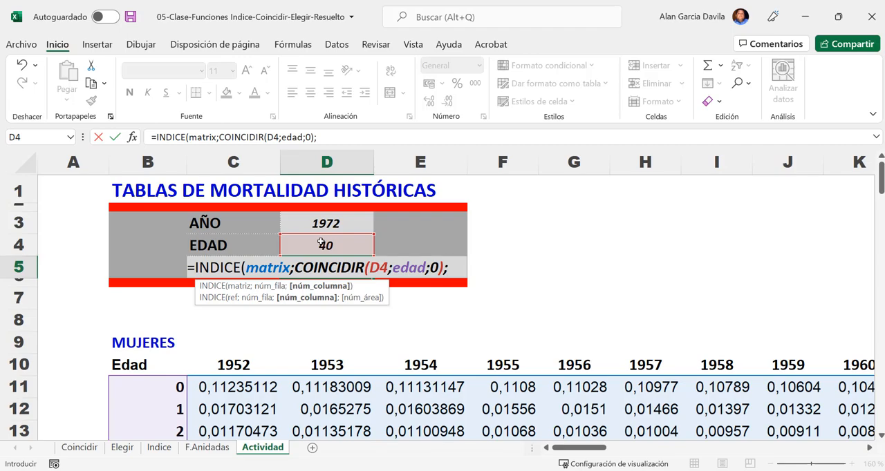
type("coin")
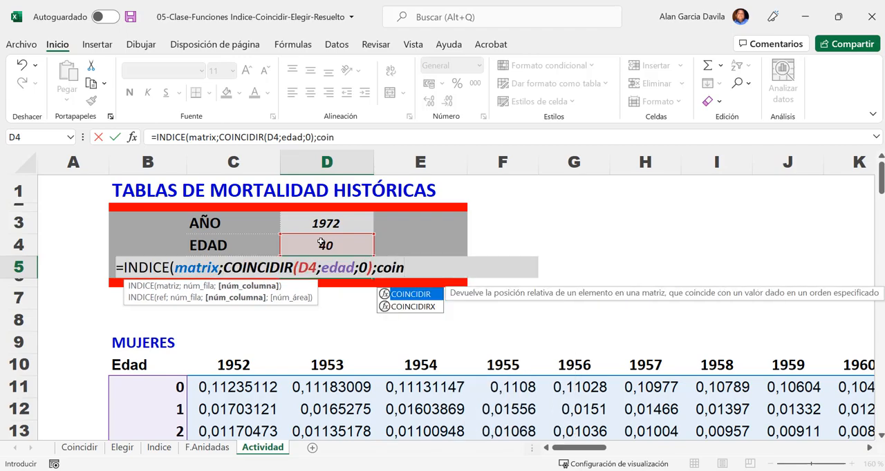
- Begin a second COINCIDIR as the column number argument, looking up D3 in the named range años
key("Tab")
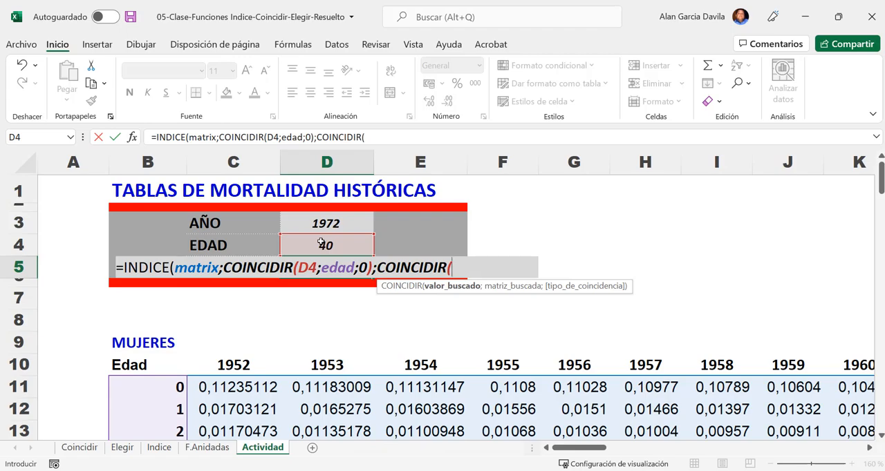
left_click(324, 225)
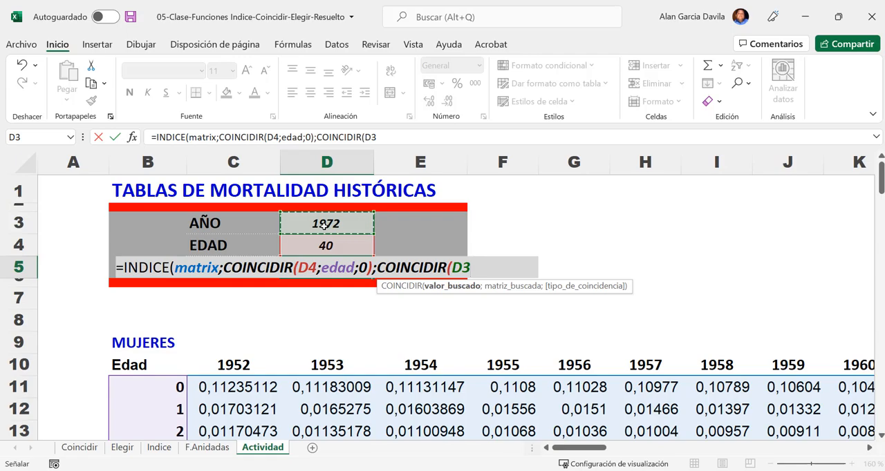
type(";")
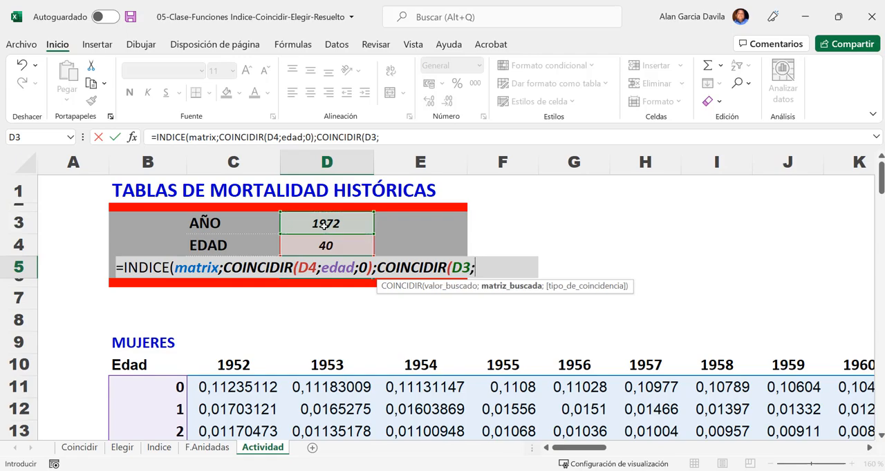
type("año")
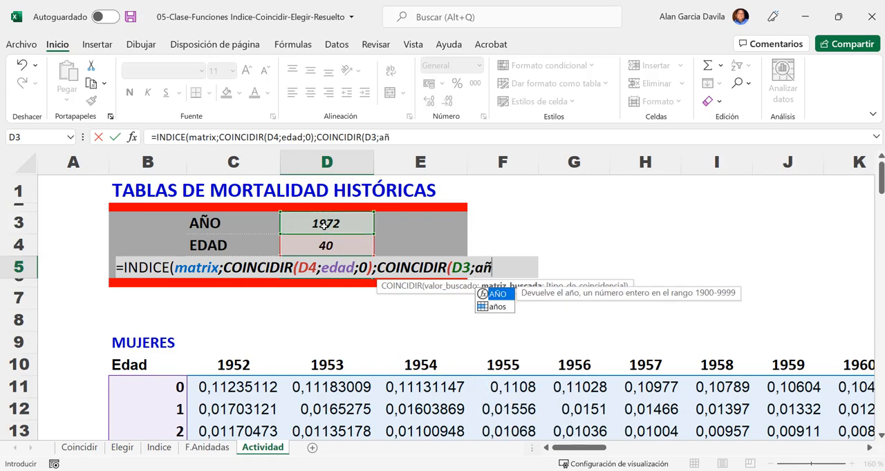
key("Tab")
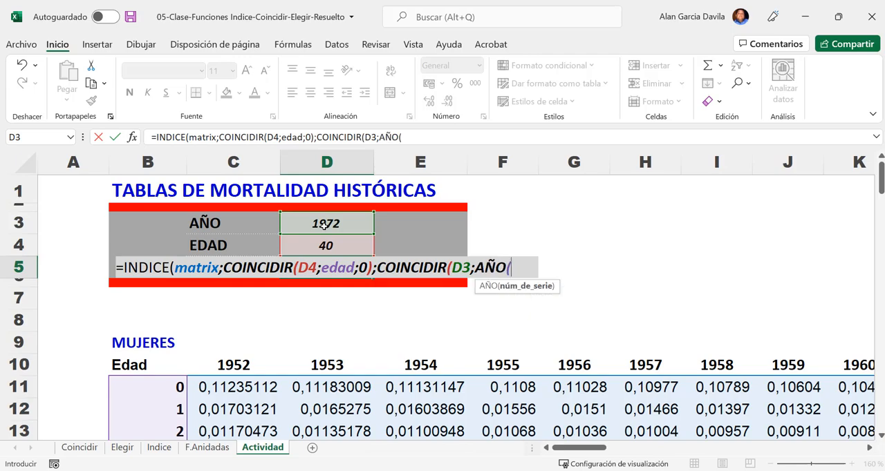
key("BackSpace")
key("BackSpace")
key("Down")
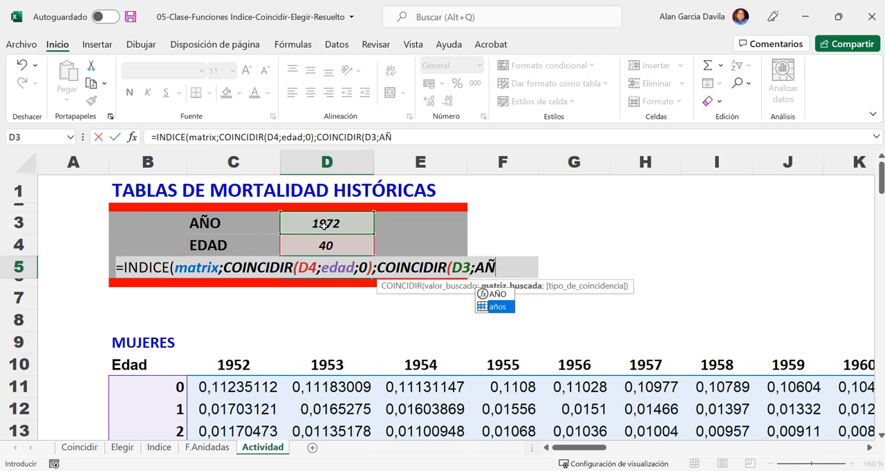
key("Tab")
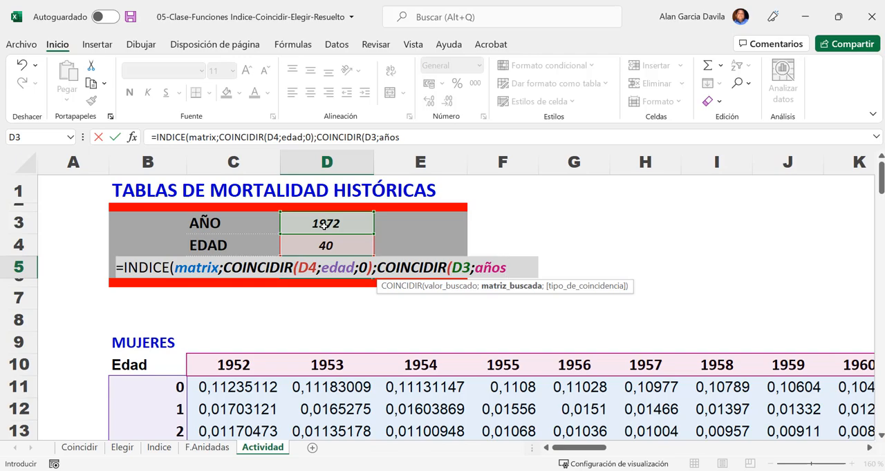
- Set the second COINCIDIR to exact match (0), then close both functions and enter the formula in D5
type(";")
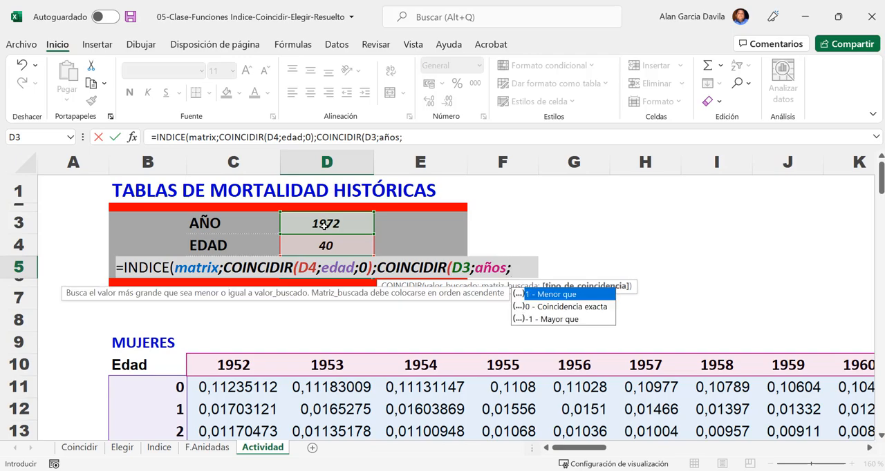
key("Down")
key("Tab")
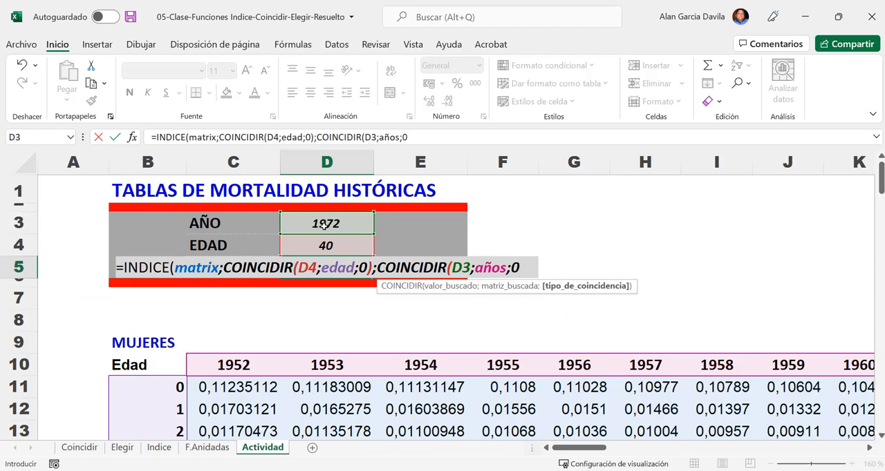
type(")")
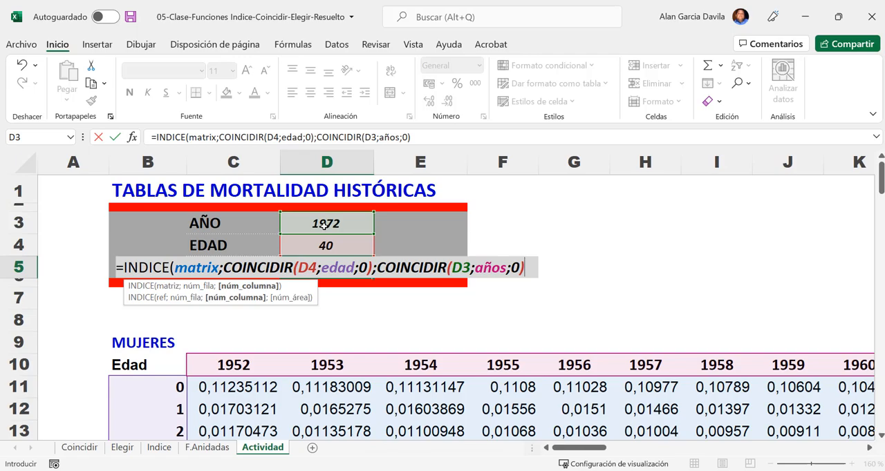
type(")")
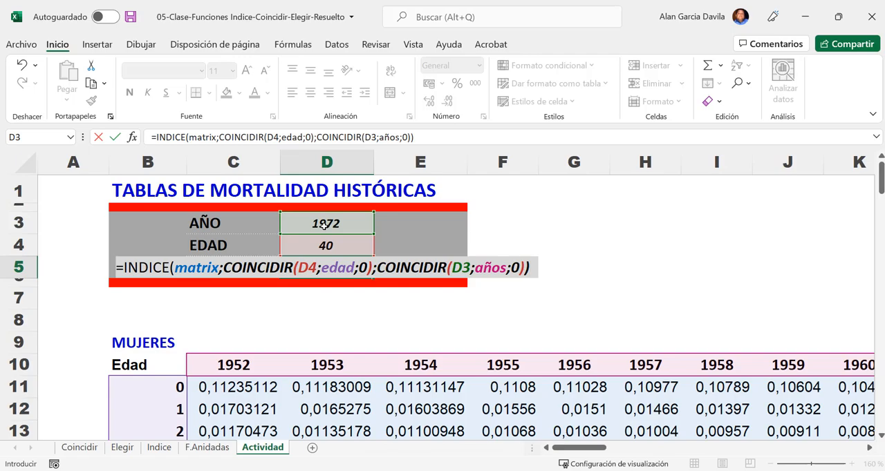
key("Return")
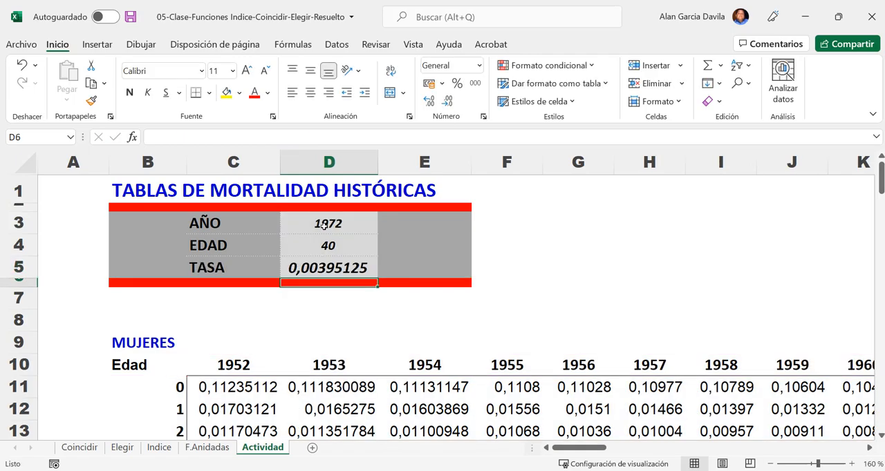
- Format the TASA result in D5 as a percentage with two decimal places
left_click(335, 275)
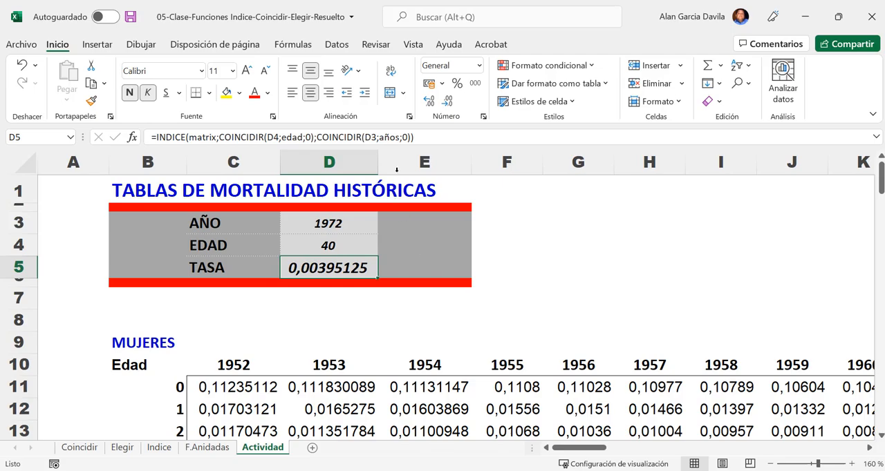
left_click(354, 273)
left_click(458, 90)
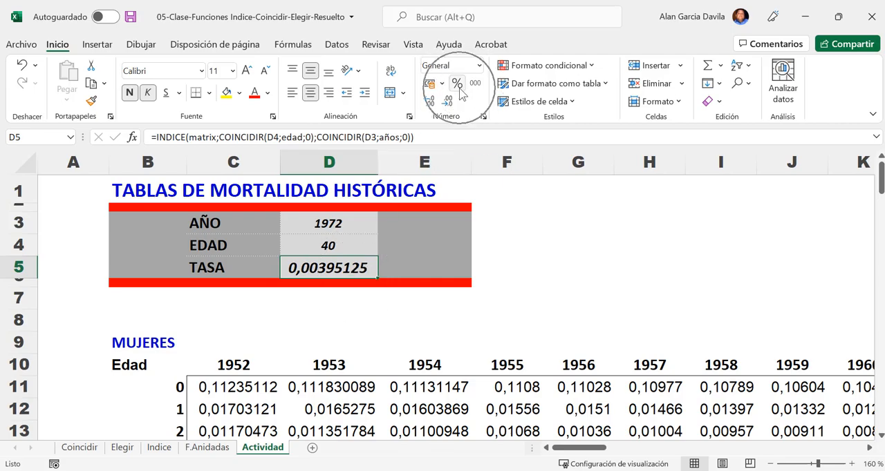
left_click(456, 83)
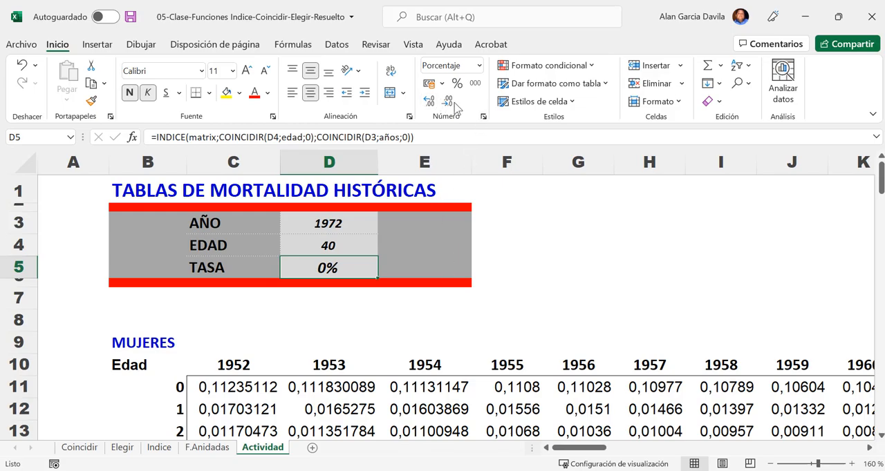
left_click(430, 104)
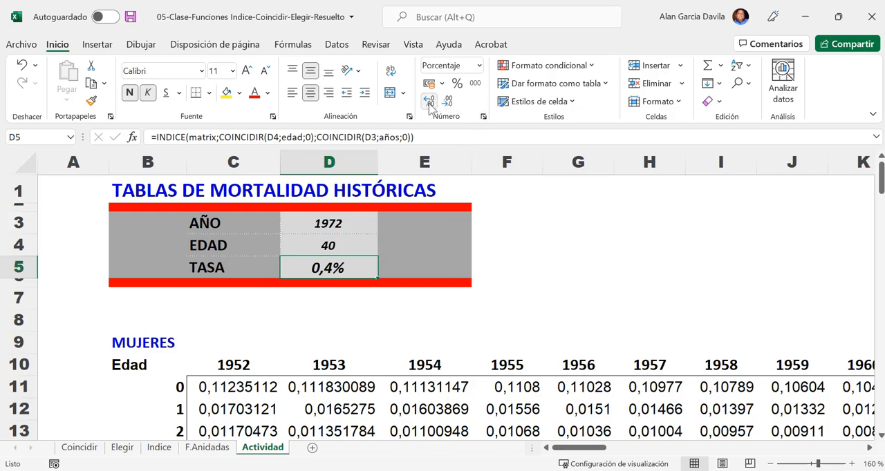
left_click(429, 103)
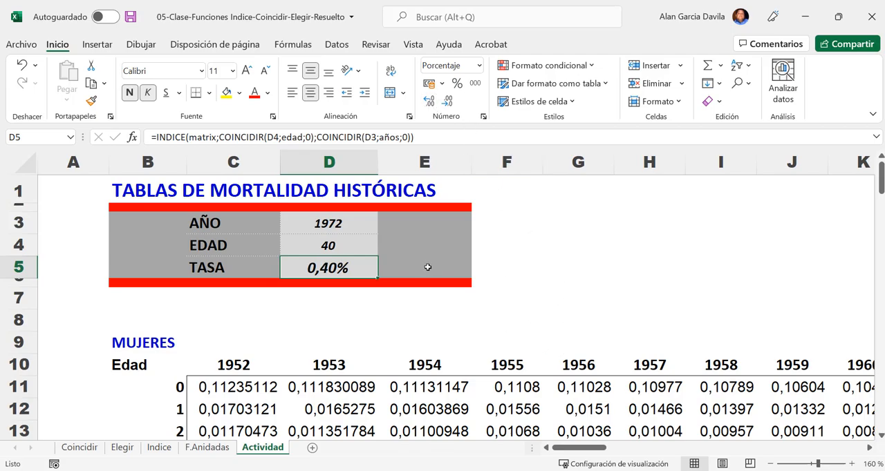
left_click(360, 226)
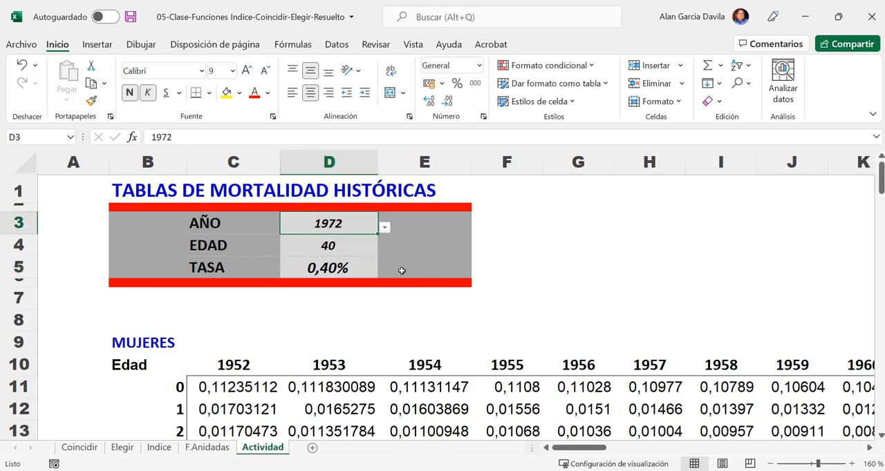
- Choose 2012 from the AÑO drop-down list in D3 to test the mortality rate formula
left_click(346, 248)
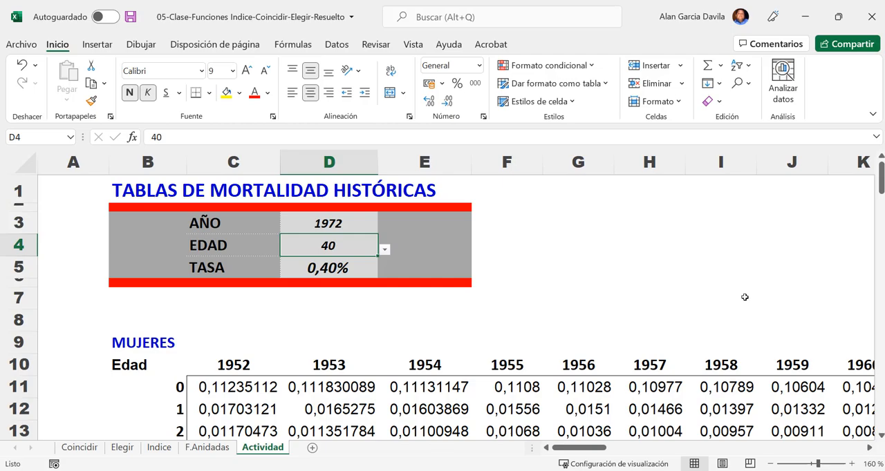
left_click(337, 217)
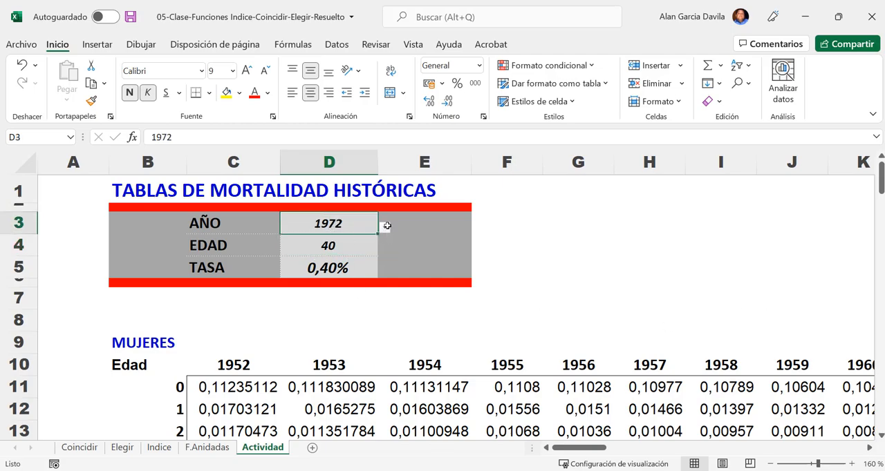
left_click(384, 227)
left_click_drag(378, 287, 382, 358)
left_click(282, 346)
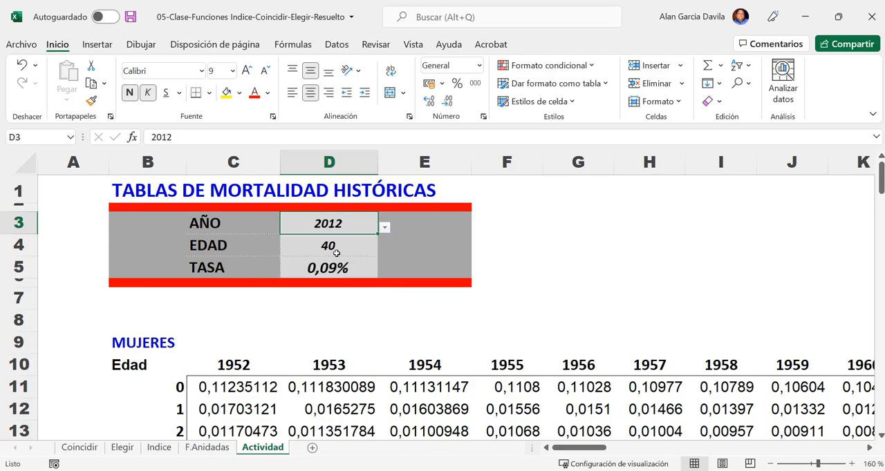
- Choose 79 from the EDAD drop-down list in D4 to test the rate for another age
left_click(336, 245)
left_click(384, 250)
left_click_drag(374, 320, 377, 348)
left_click(289, 374)
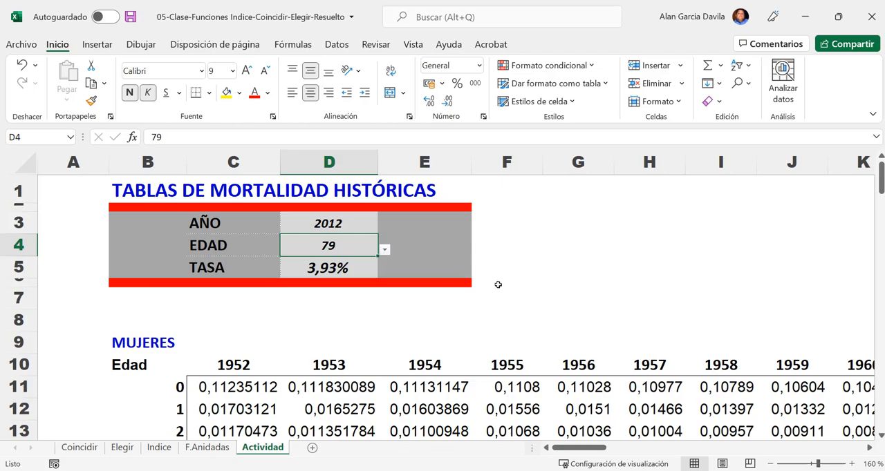
- Examine the full extent of the mortality data named matrix and return to the AÑO, EDAD and TASA block
scroll(498, 283, "down", 8, "ctrl")
scroll(499, 285, "down", 3, "ctrl")
left_click_drag(131, 246, 650, 382)
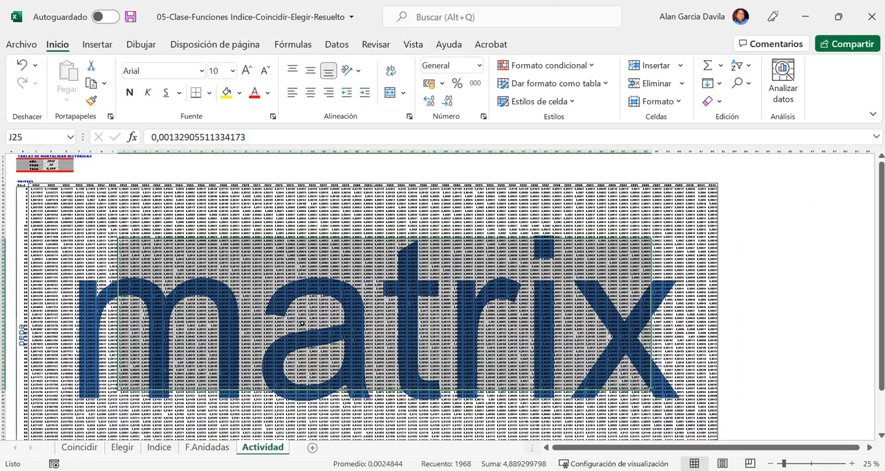
left_click(300, 322)
scroll(256, 312, "up", 6, "ctrl")
scroll(254, 311, "up", 11)
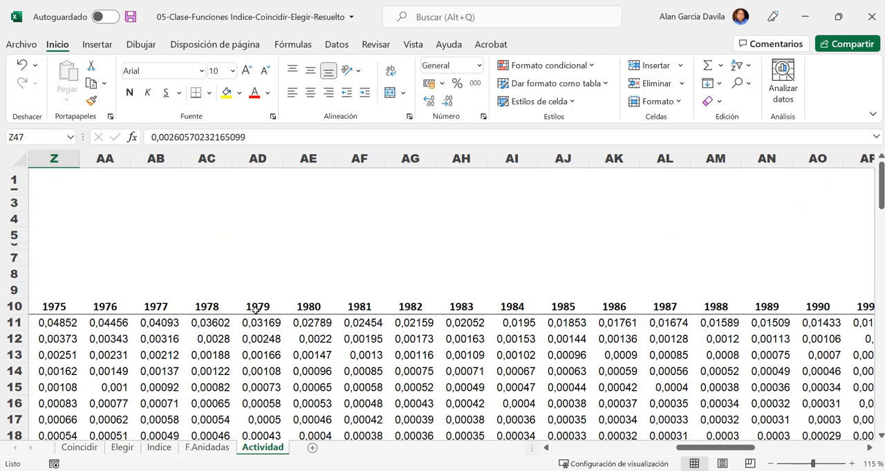
left_click_drag(709, 450, 420, 454)
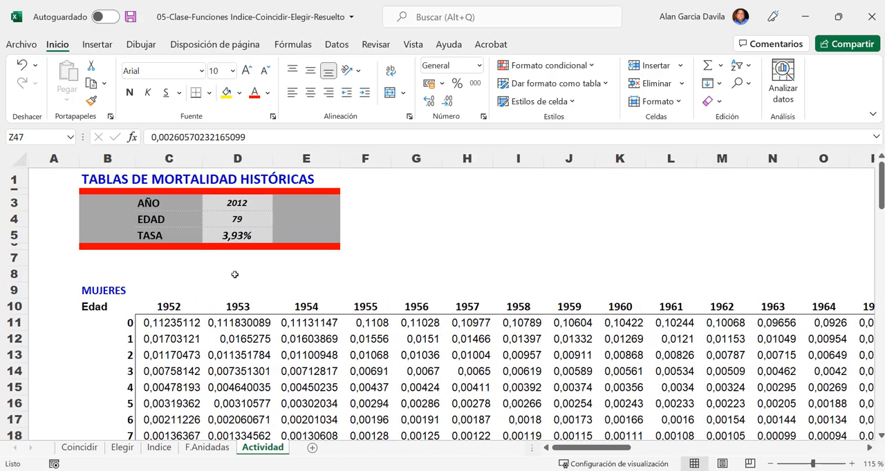
scroll(202, 233, "up", 1, "ctrl")
scroll(199, 234, "up", 4, "ctrl")
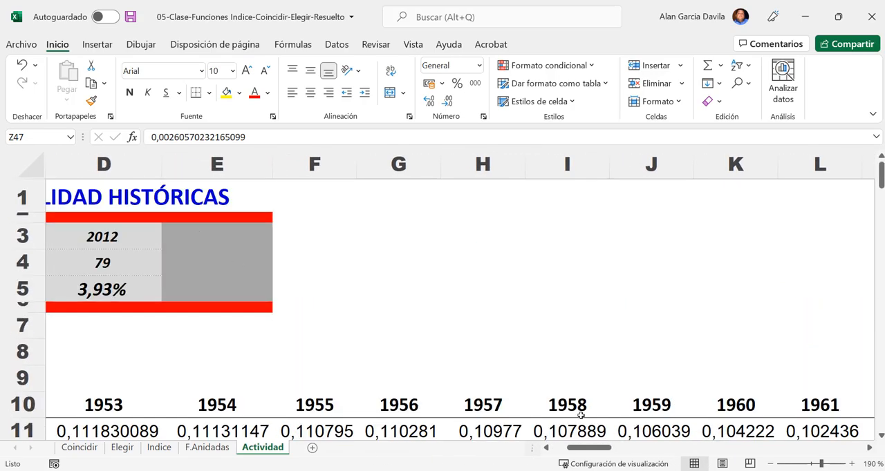
left_click_drag(588, 450, 554, 450)
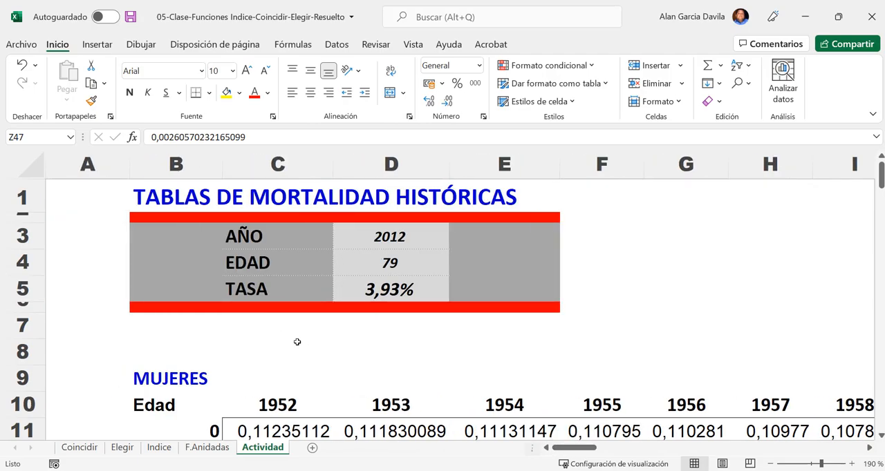